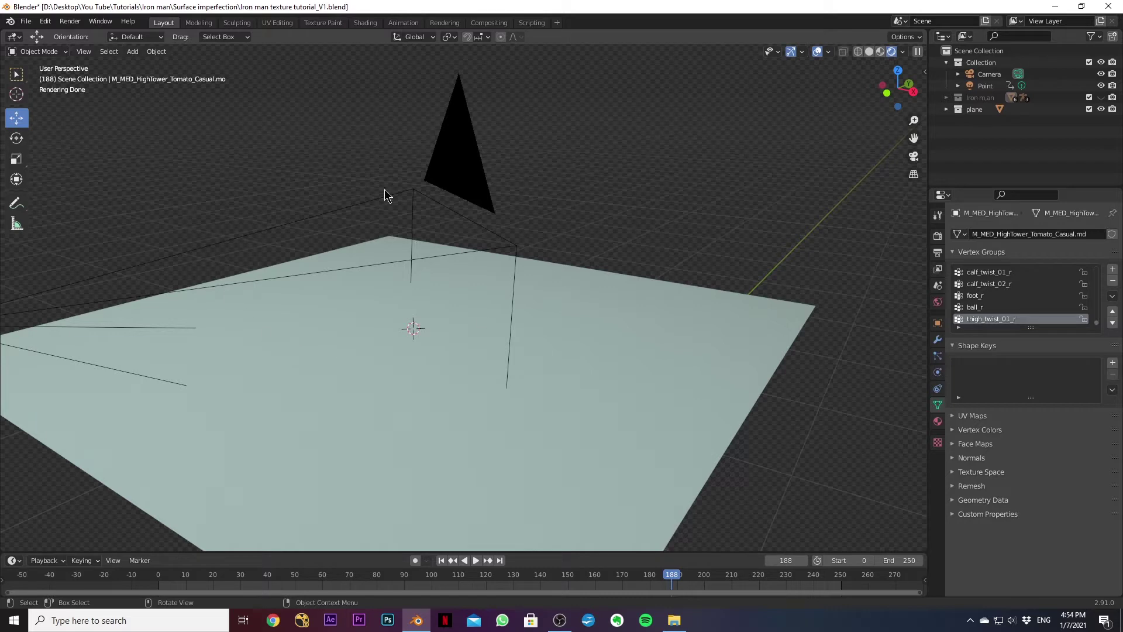
# Select the ground plane, switch to the Shading workspace and hide the camera.
pyautogui.click(565, 397)
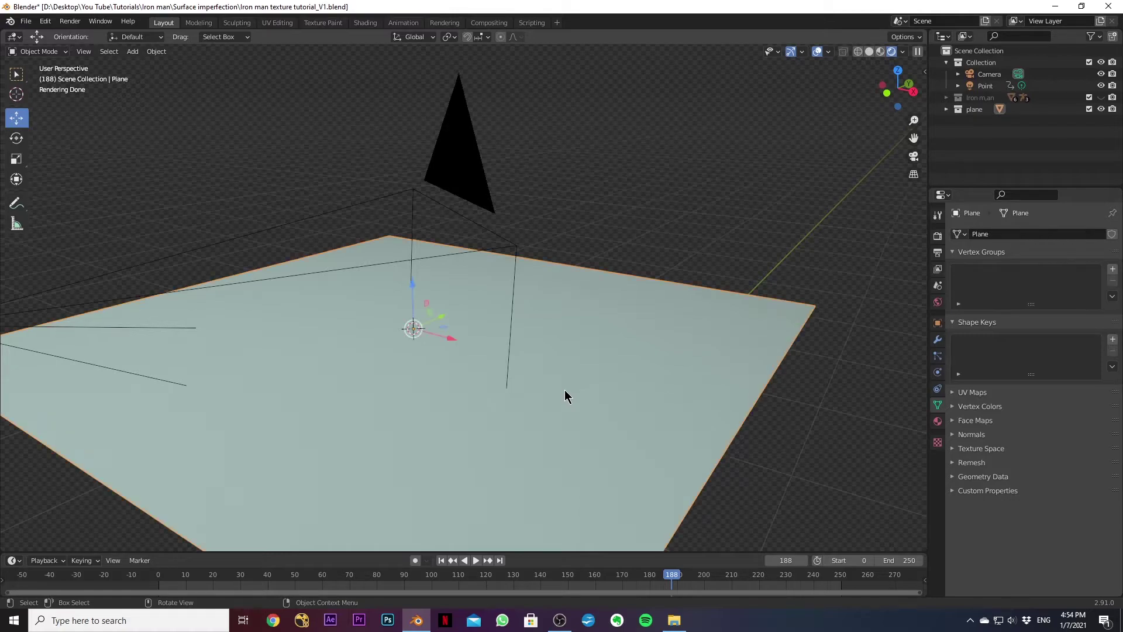
pyautogui.moveTo(565, 397)
pyautogui.mouseDown(button='middle')
pyautogui.moveTo(471, 339)
pyautogui.moveTo(411, 343)
pyautogui.moveTo(456, 337)
pyautogui.mouseUp(button='middle')
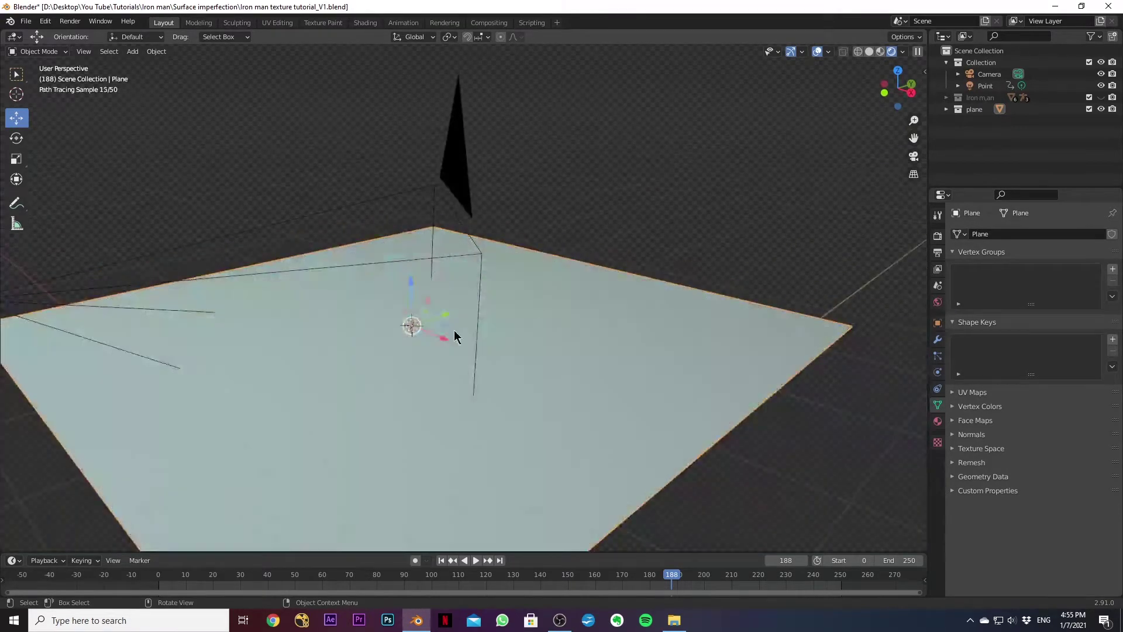
pyautogui.click(366, 24)
pyautogui.click(375, 169)
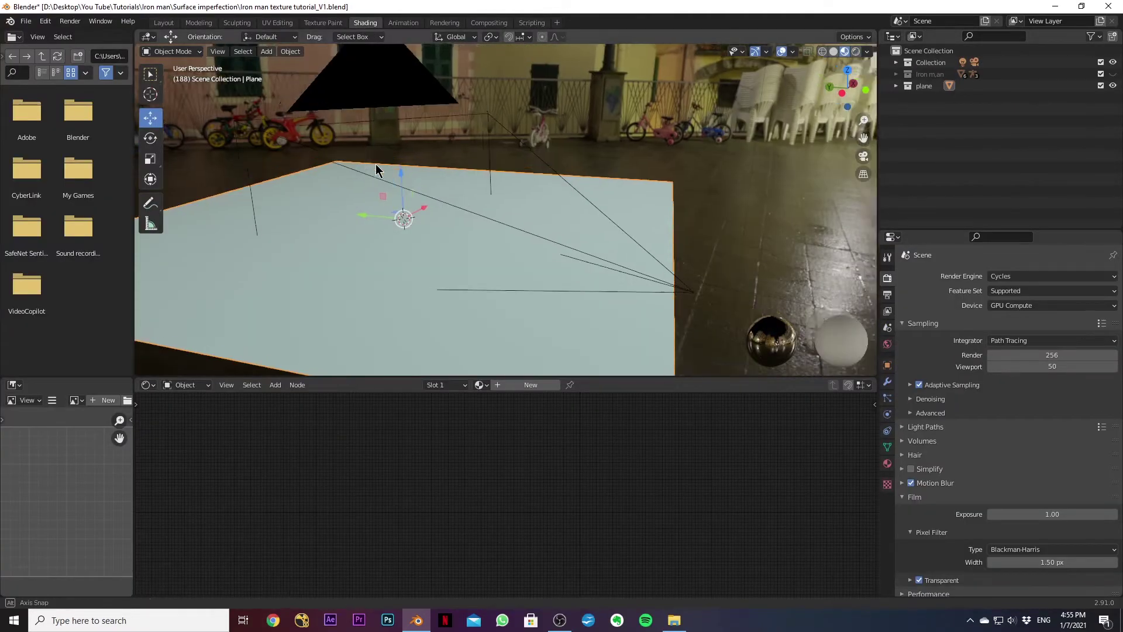
pyautogui.moveTo(375, 169); pyautogui.dragTo(495, 193, button='middle')
pyautogui.click(430, 164)
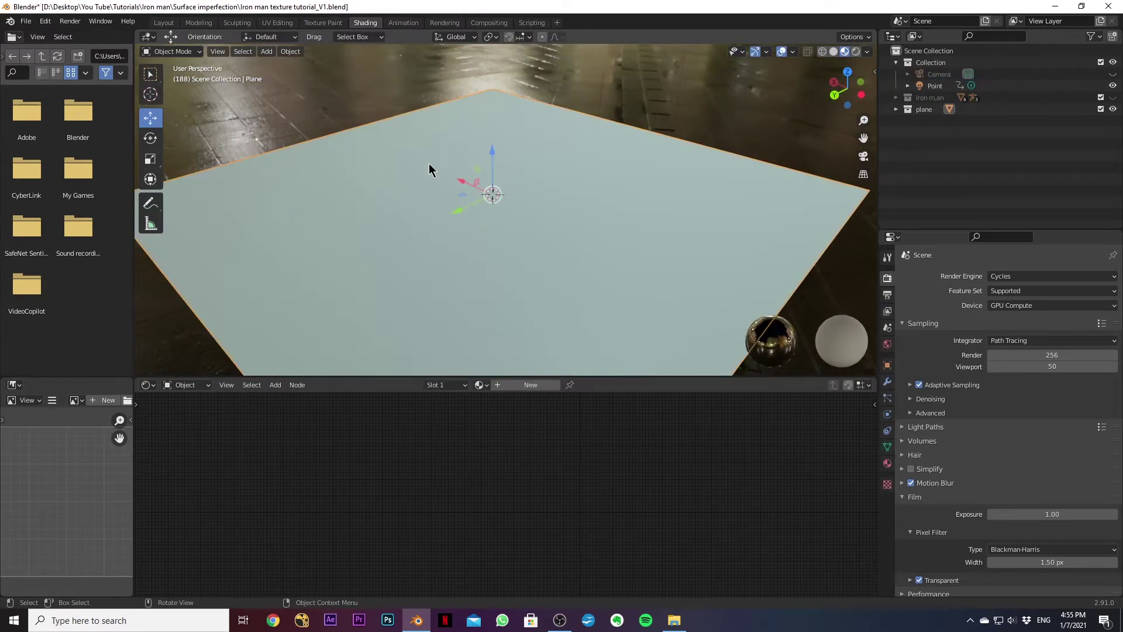
pyautogui.moveTo(429, 163); pyautogui.dragTo(615, 157, button='middle')
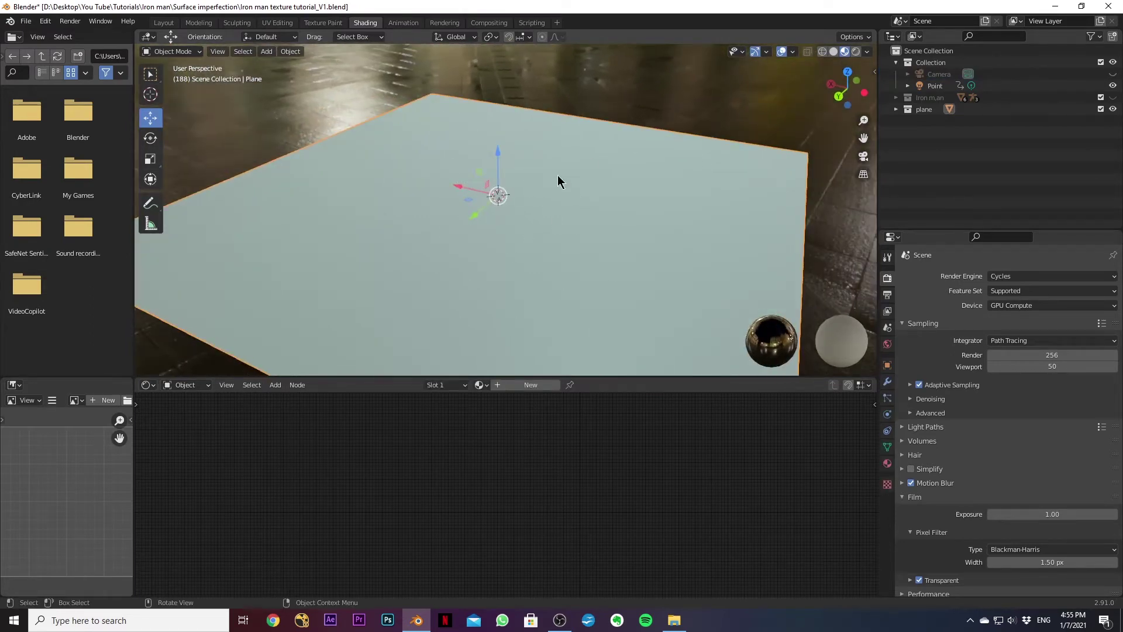
pyautogui.moveTo(507, 227); pyautogui.dragTo(494, 204, button='middle')
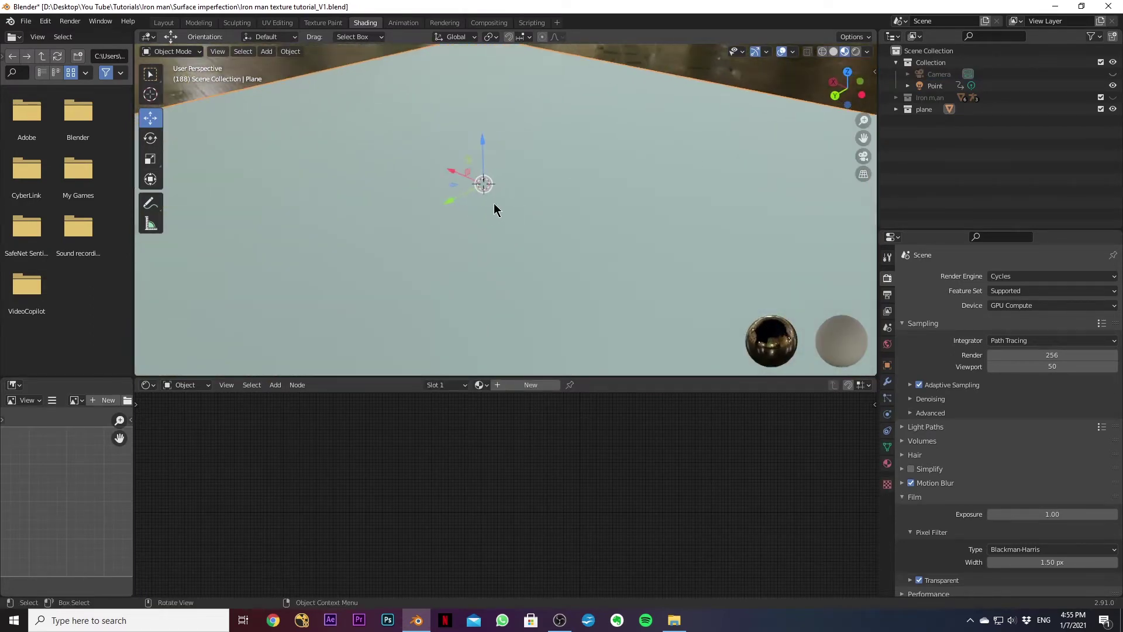
pyautogui.click(529, 384)
pyautogui.moveTo(511, 422); pyautogui.dragTo(595, 474, button='middle')
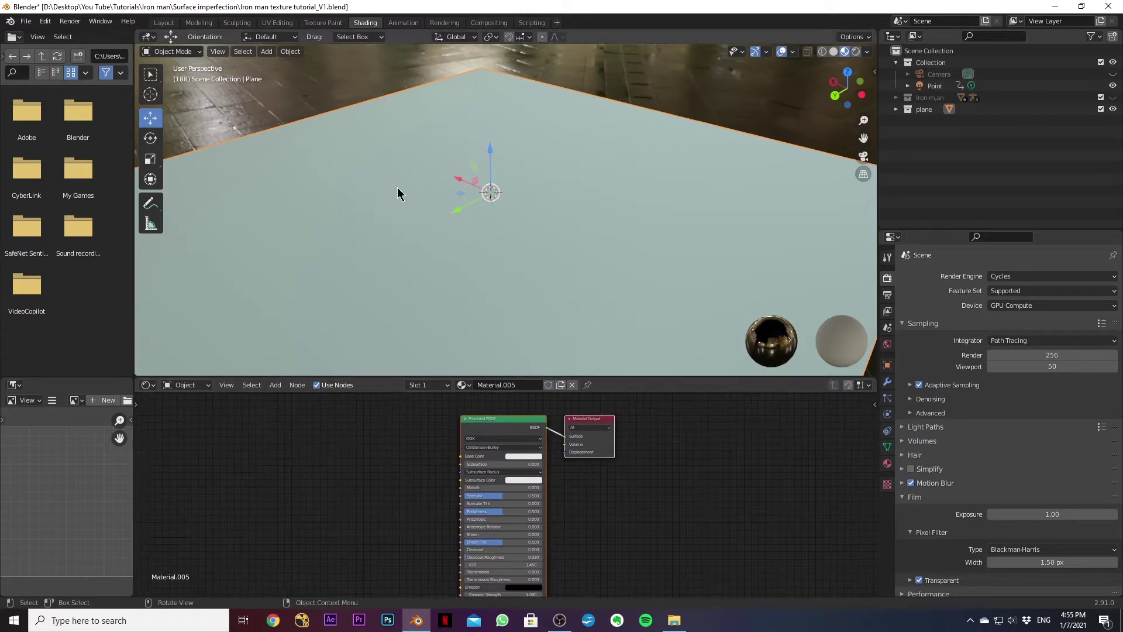
pyautogui.moveTo(461, 200); pyautogui.dragTo(507, 191, button='middle')
pyautogui.hotkey('ctrl', 'z')
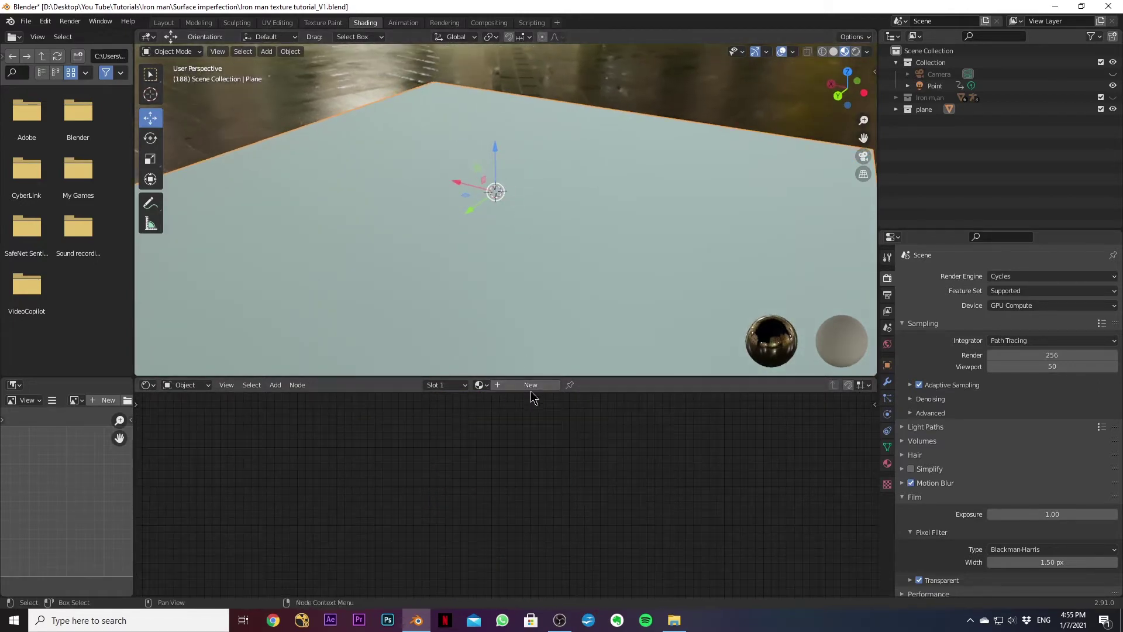
# Create a new material for the plane and select its Principled BSDF node.
pyautogui.click(529, 386)
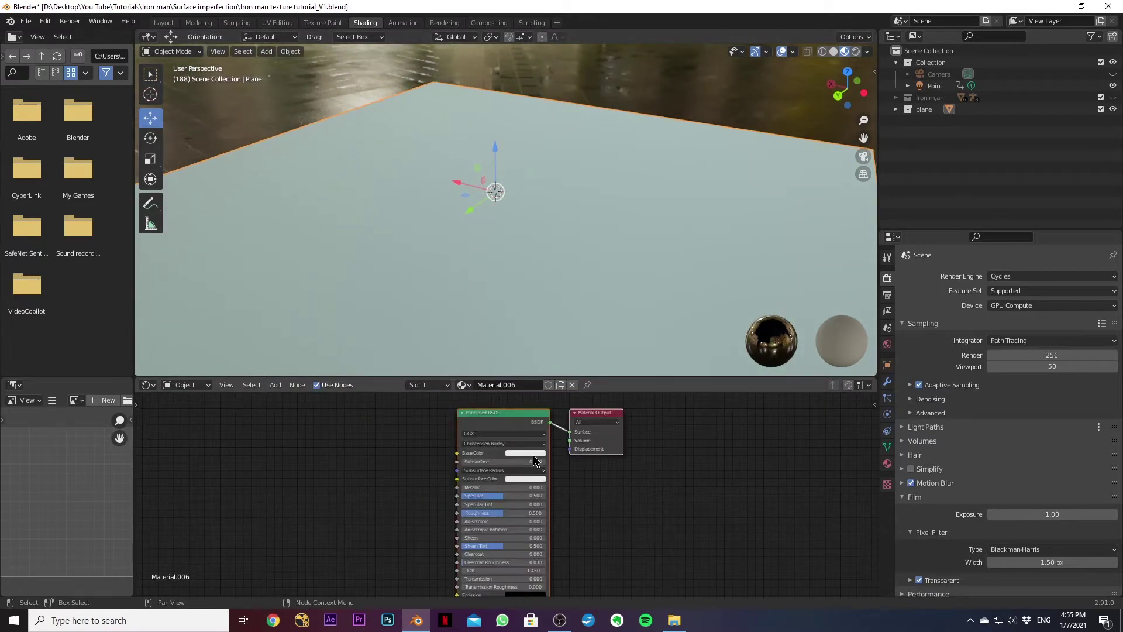
pyautogui.moveTo(533, 455); pyautogui.dragTo(584, 492, button='middle')
pyautogui.scroll(1, 590, 470)
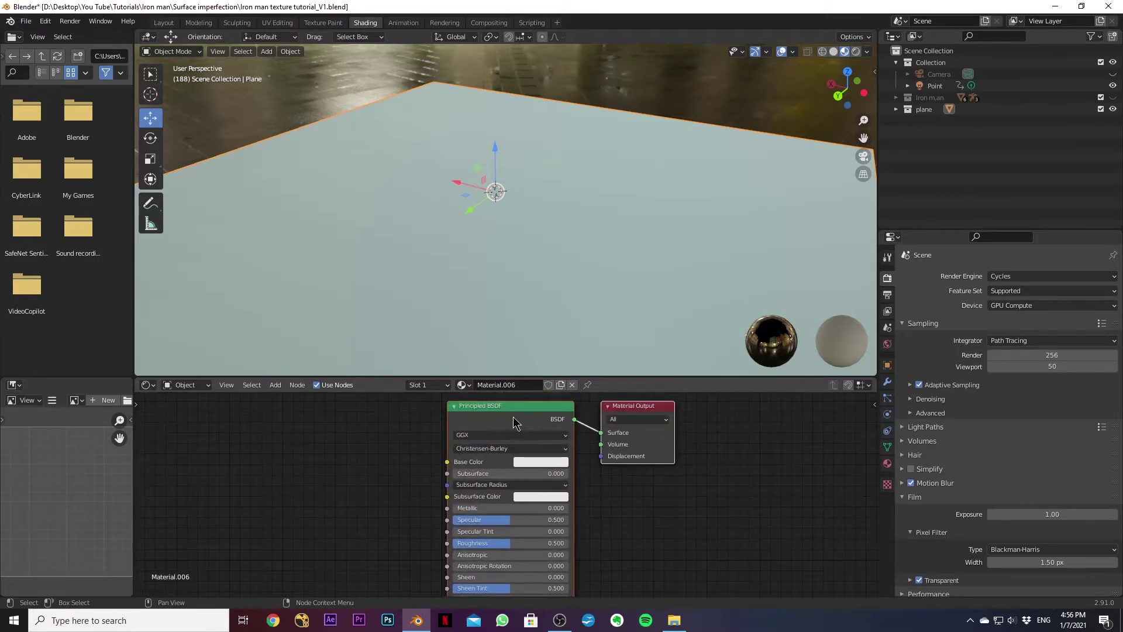
pyautogui.click(514, 421)
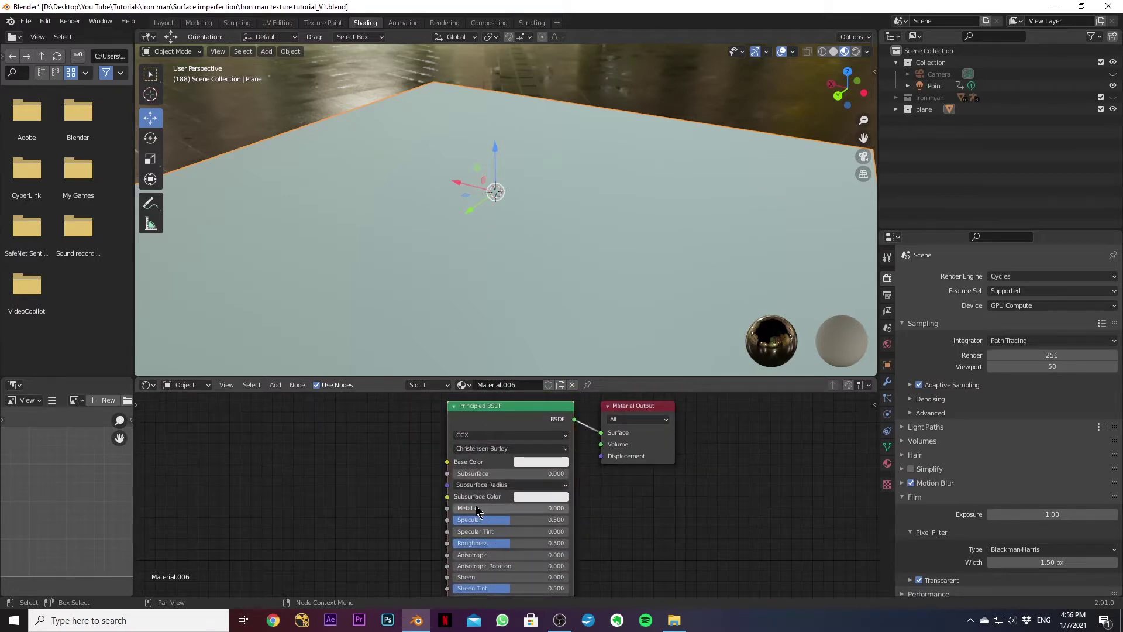
# Try a metallic value of 0.864 and a roughness of 0.1 on the plane's Principled BSDF.
pyautogui.moveTo(477, 509); pyautogui.dragTo(577, 509)
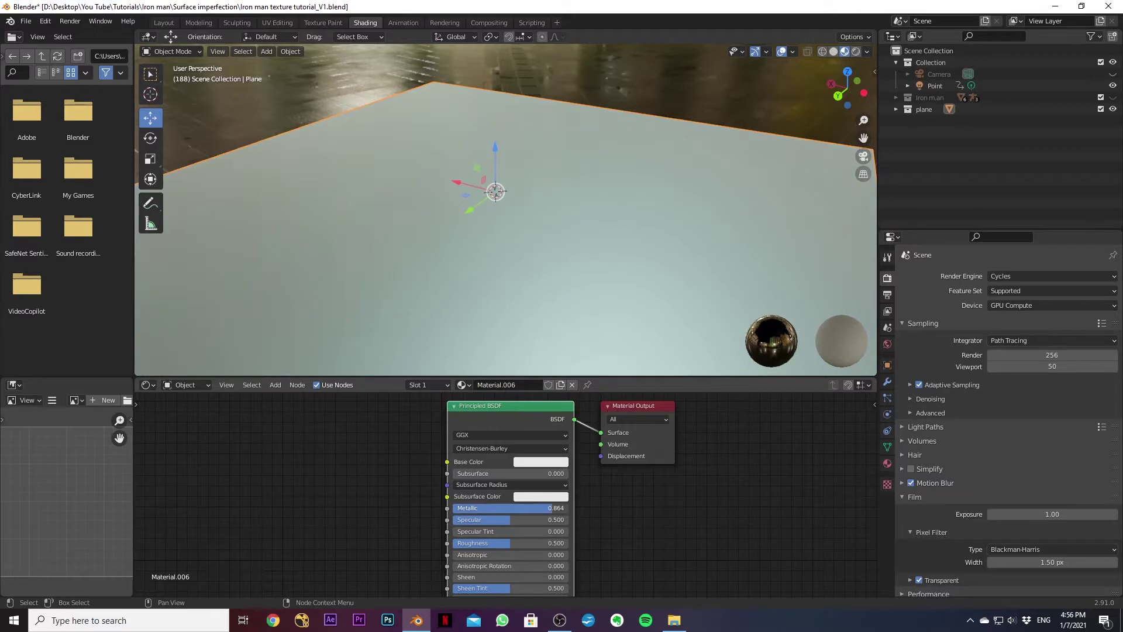
pyautogui.moveTo(503, 543); pyautogui.dragTo(454, 542)
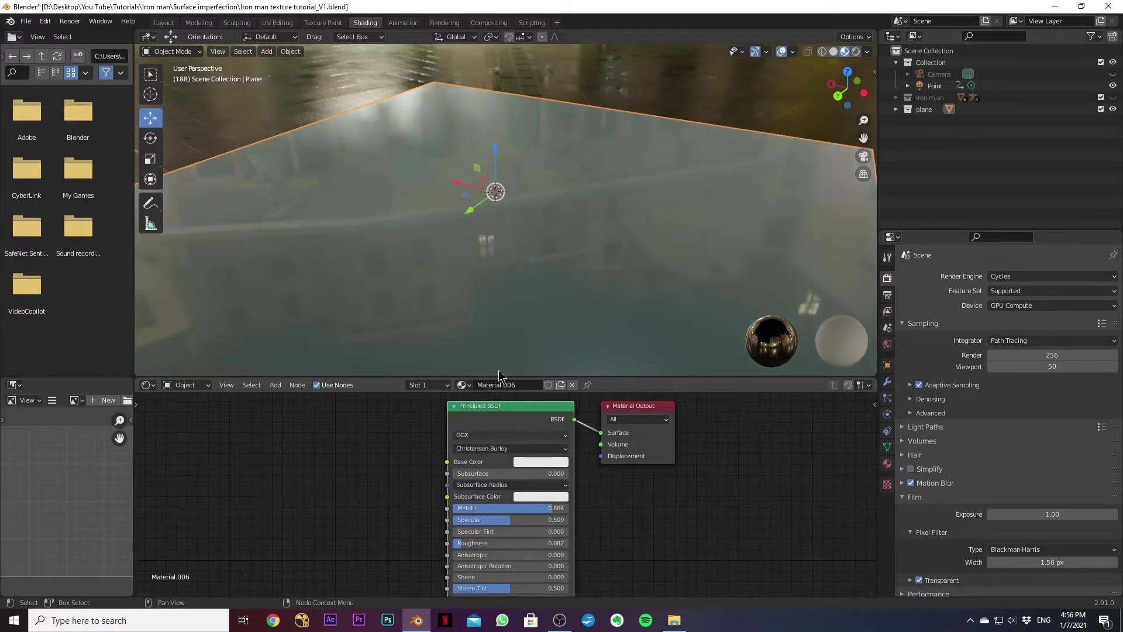
pyautogui.moveTo(498, 370); pyautogui.dragTo(509, 304, button='middle')
pyautogui.moveTo(487, 542)
pyautogui.mouseDown()
pyautogui.moveTo(462, 542)
pyautogui.moveTo(472, 542)
pyautogui.mouseUp()
pyautogui.moveTo(620, 249); pyautogui.dragTo(637, 211, button='middle')
pyautogui.scroll(2, 637, 212)
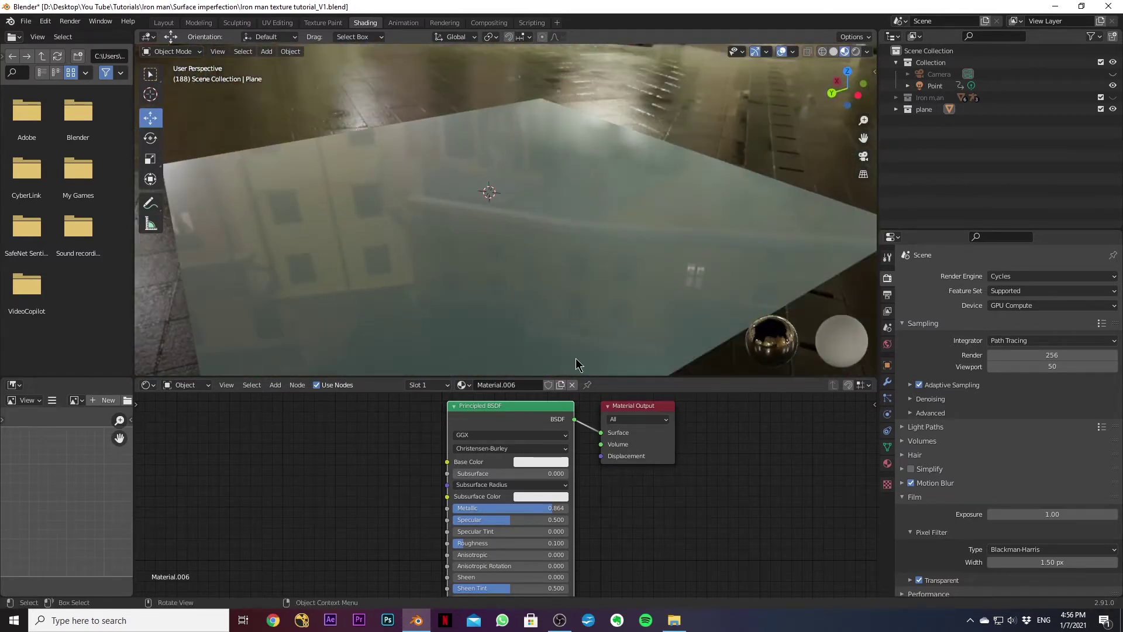
# Set the plane material's metallic to 0 and roughness to 0.414, and move the Principled BSDF node away from the Material Output.
pyautogui.moveTo(540, 515); pyautogui.dragTo(507, 543)
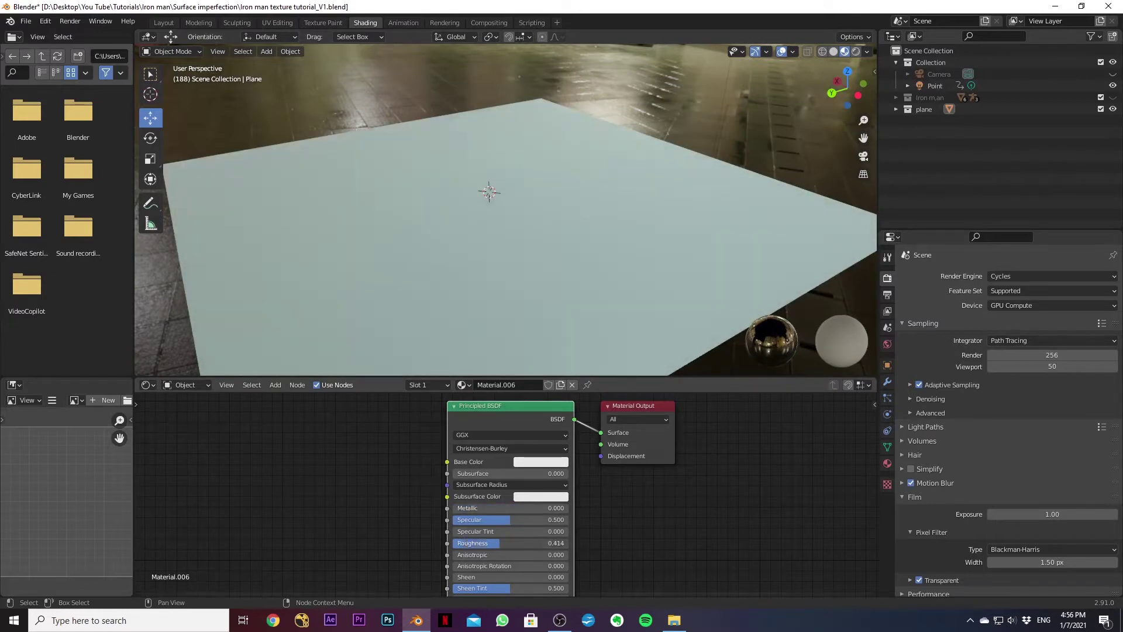
pyautogui.click(576, 202)
pyautogui.scroll(-4, 574, 204)
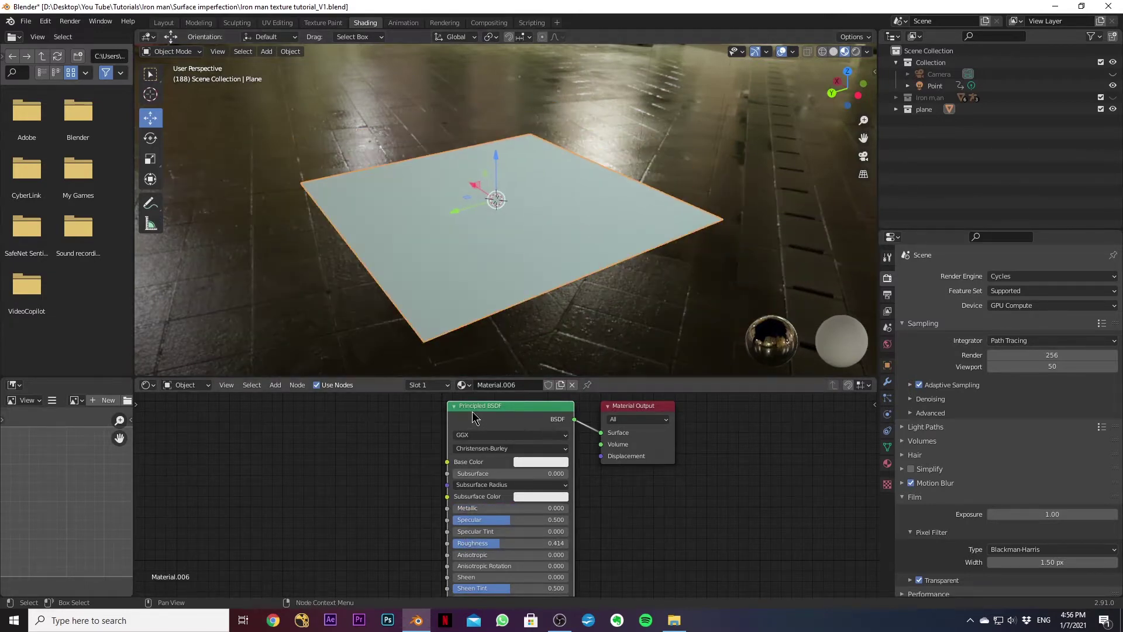
pyautogui.moveTo(472, 416)
pyautogui.mouseDown()
pyautogui.moveTo(402, 415)
pyautogui.moveTo(470, 418)
pyautogui.mouseUp()
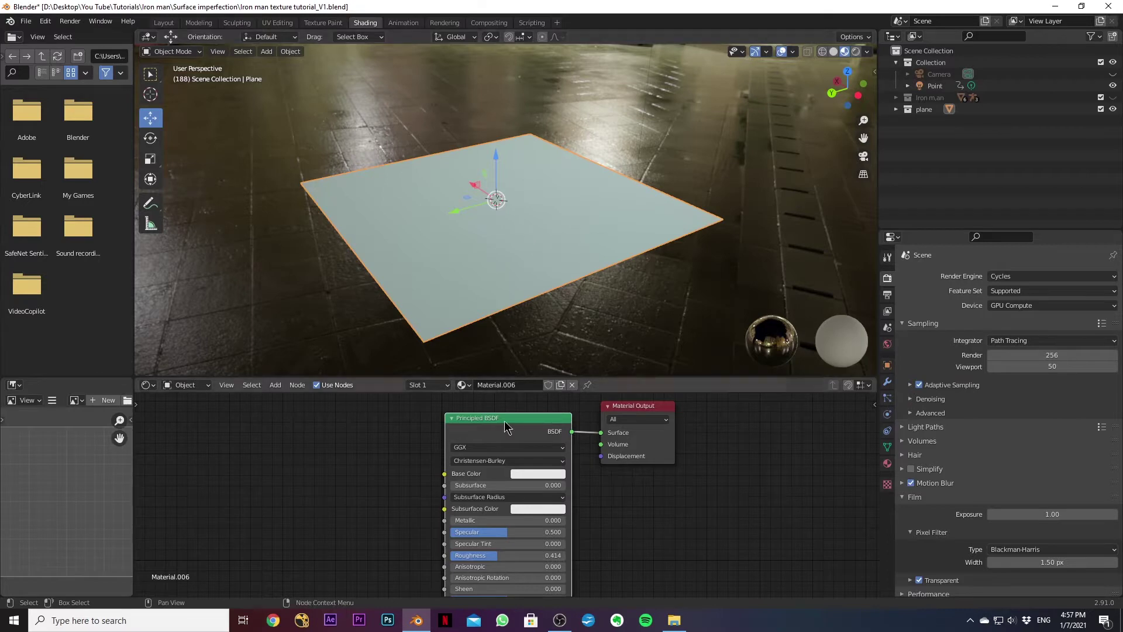
pyautogui.moveTo(471, 420); pyautogui.dragTo(460, 418)
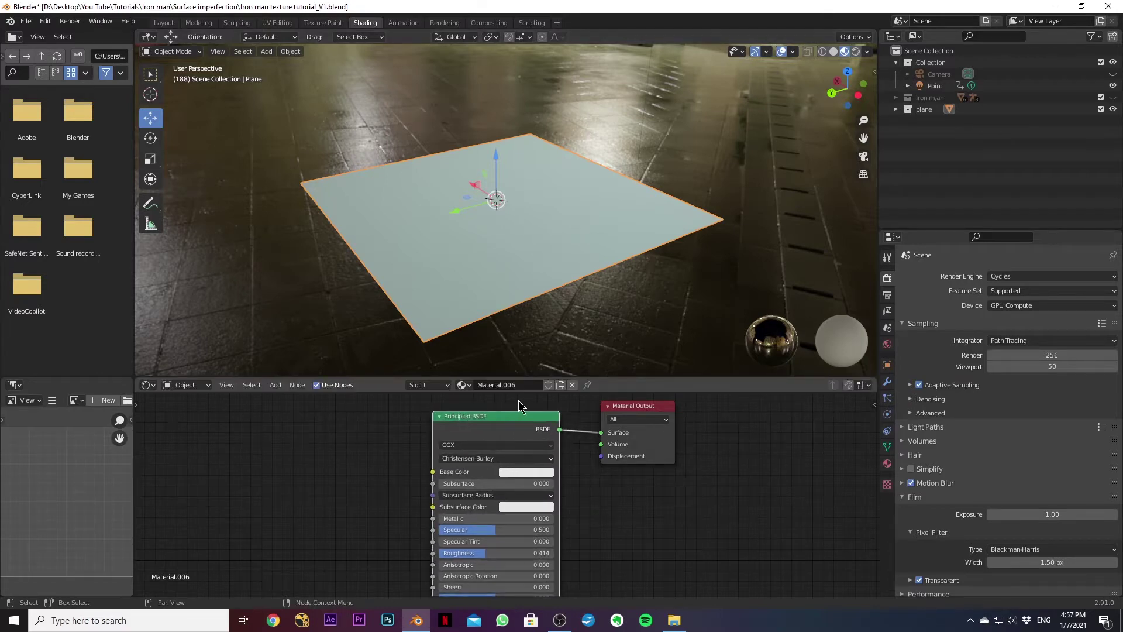
# Search the add-on preferences for "no" and check whether Node Wrangler is enabled.
pyautogui.click(30, 22)
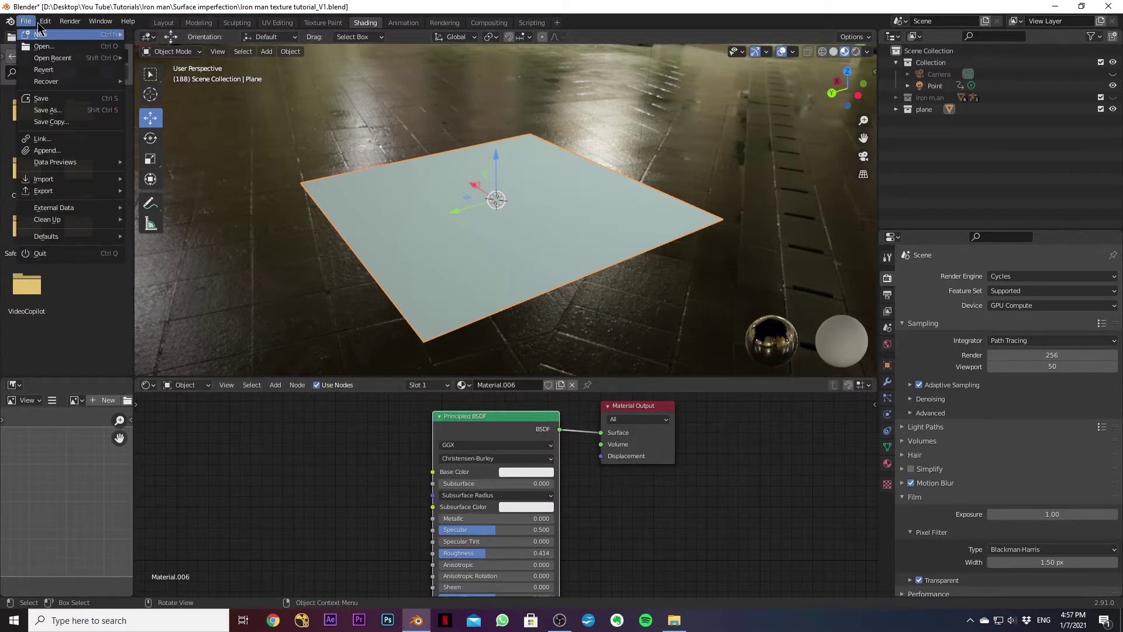
pyautogui.moveTo(46, 24)
pyautogui.click(73, 188)
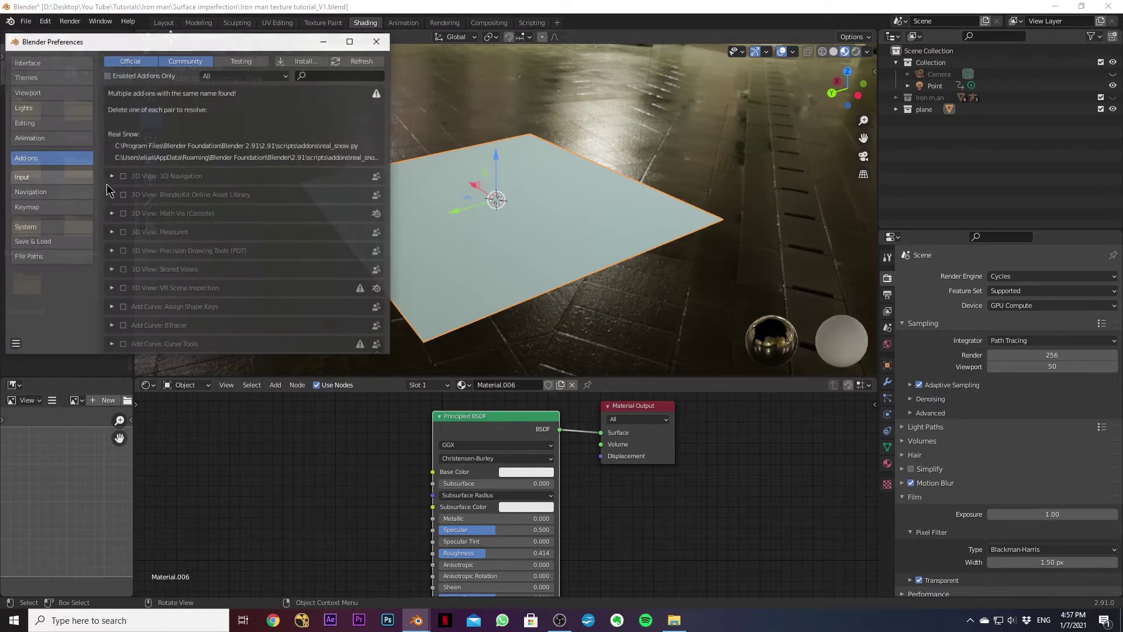
pyautogui.click(322, 76)
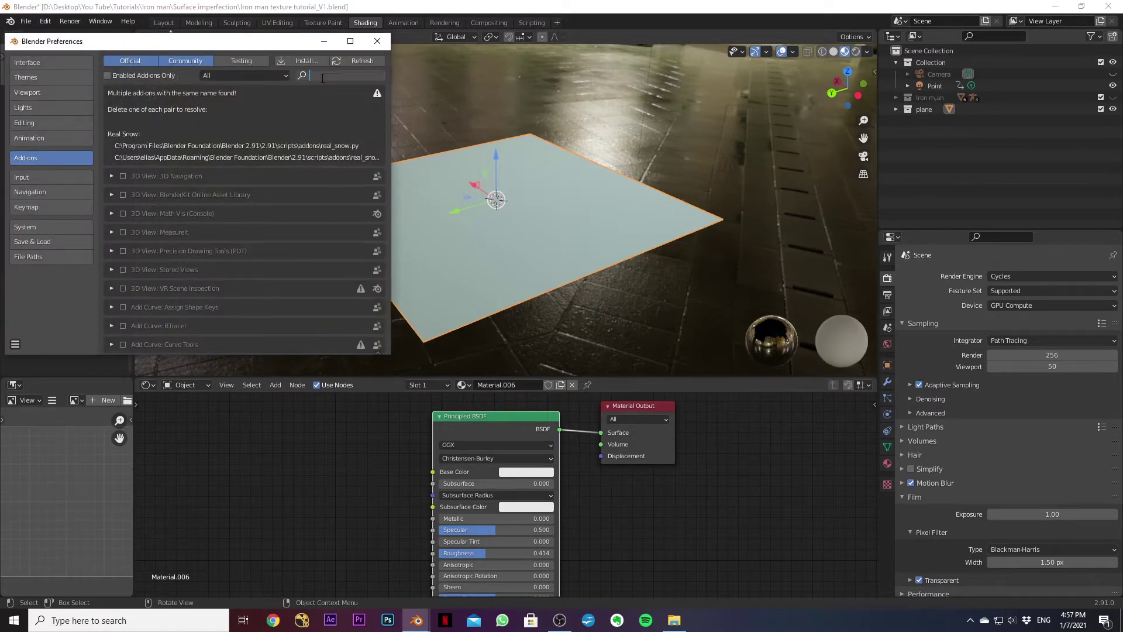
pyautogui.write('no')
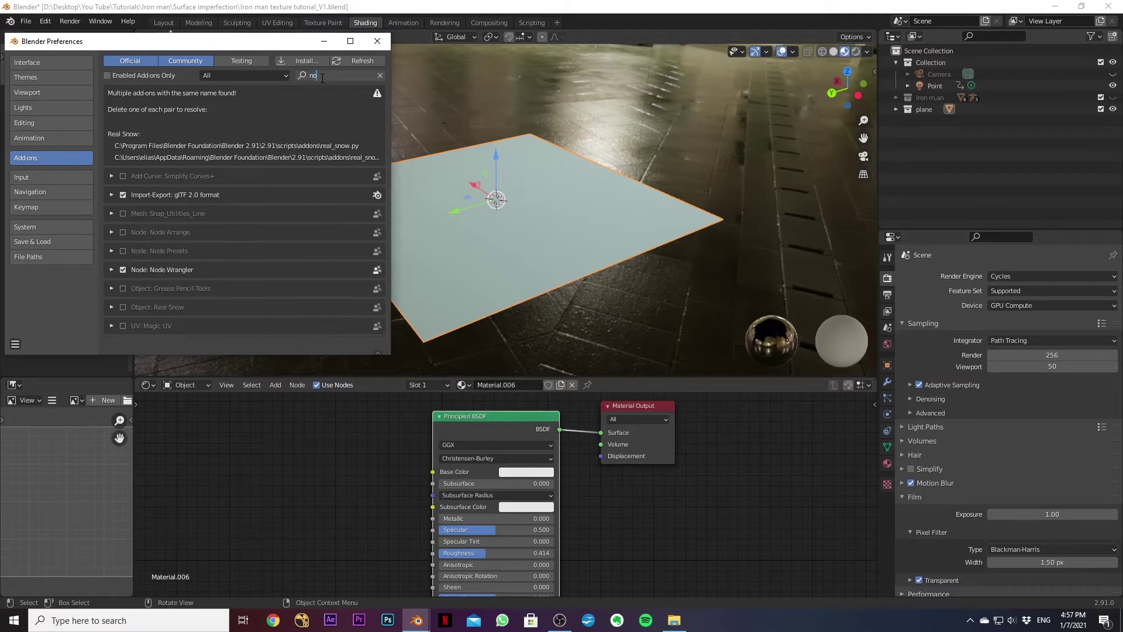
pyautogui.press('Return')
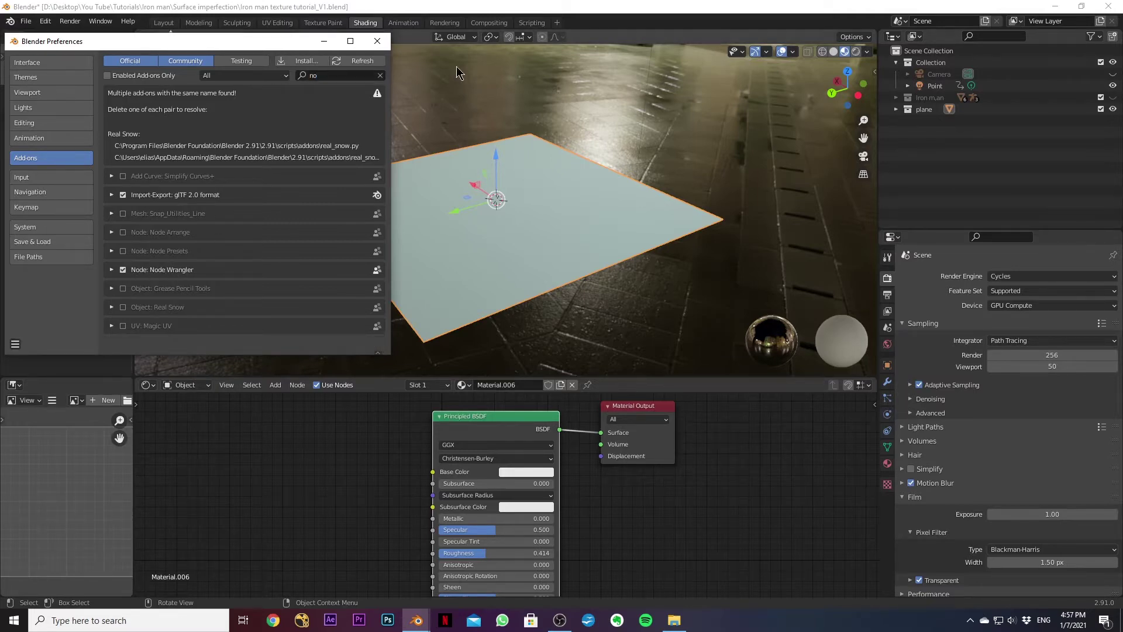
pyautogui.click(375, 42)
# Run Principled Texture Setup on the Principled BSDF with se4objgc.json through se4objgc_4K_Roughness.jpg from the Metal_Bare_se4objgc_4K_surface_ms folder.
pyautogui.moveTo(463, 419); pyautogui.dragTo(455, 421)
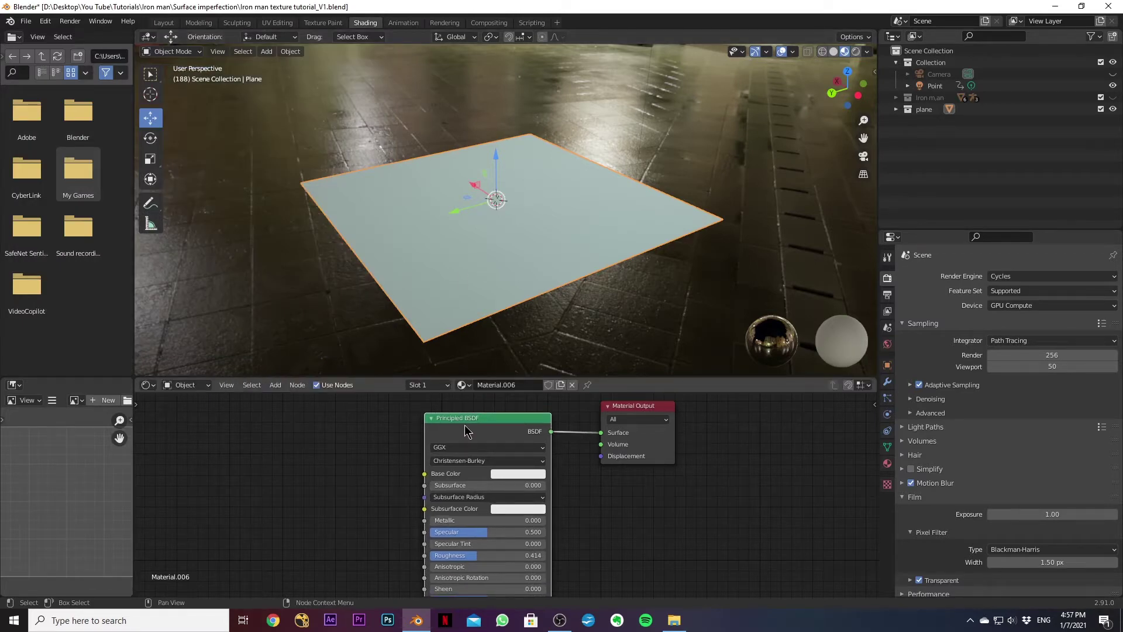
pyautogui.hotkey('ctrl', 'shift', 't')
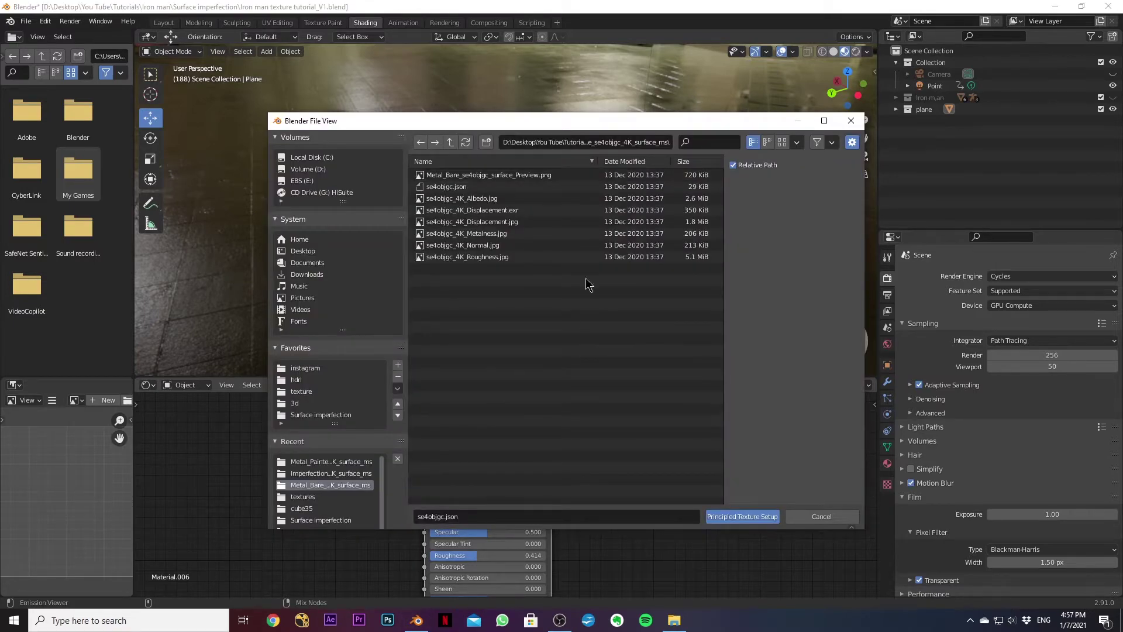
pyautogui.click(301, 414)
pyautogui.doubleClick(468, 192)
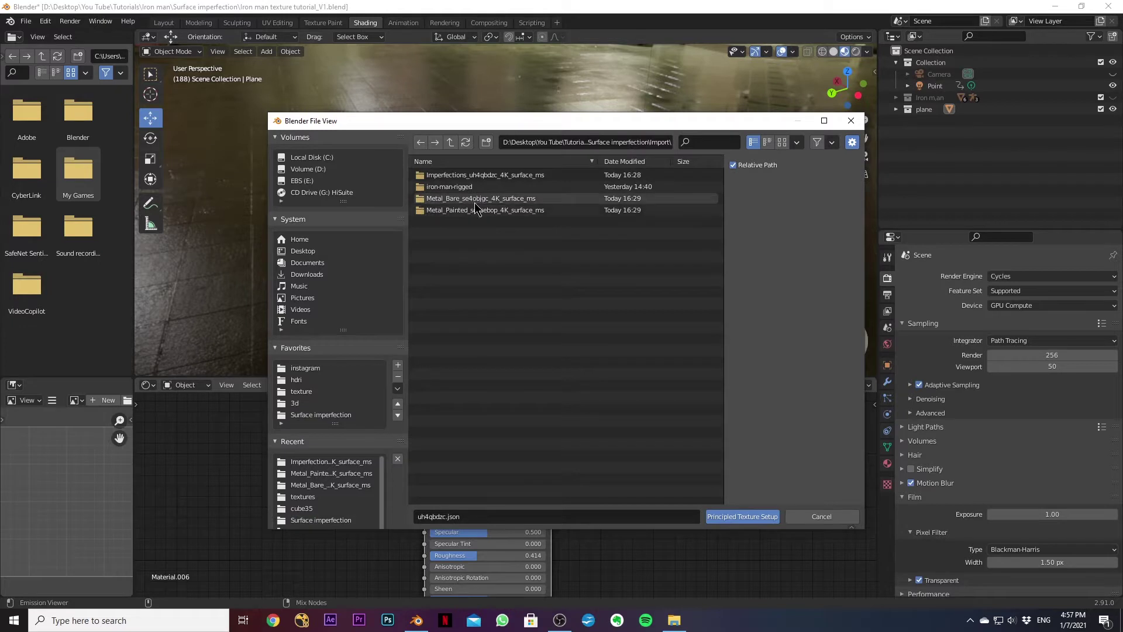
pyautogui.doubleClick(475, 199)
pyautogui.click(466, 257)
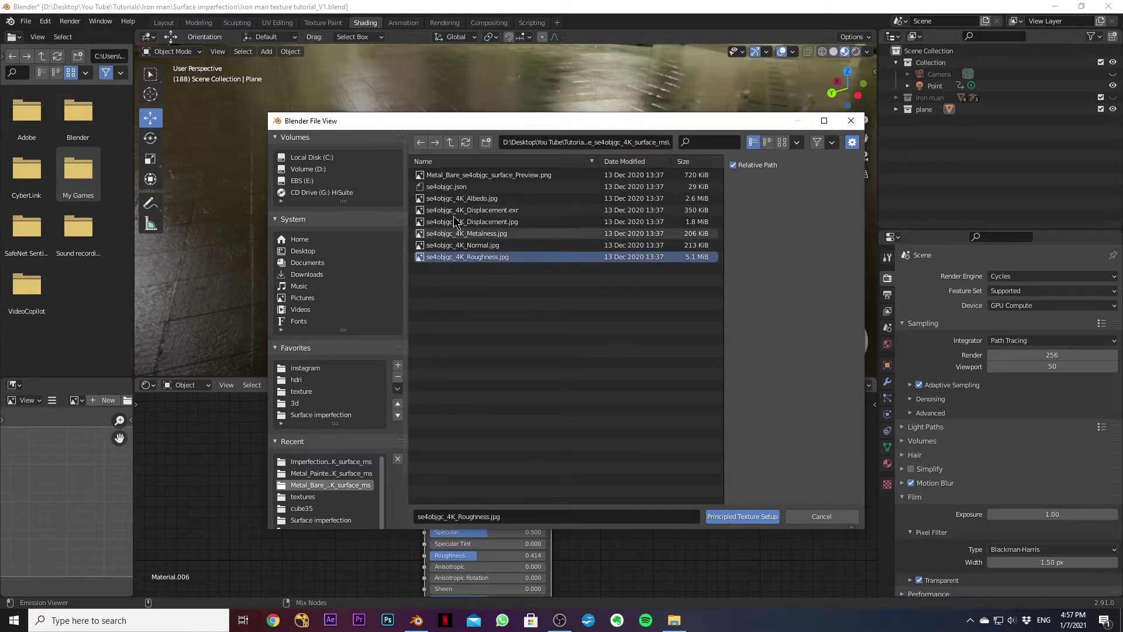
pyautogui.keyDown('shift'); pyautogui.click(447, 187); pyautogui.keyUp('shift')
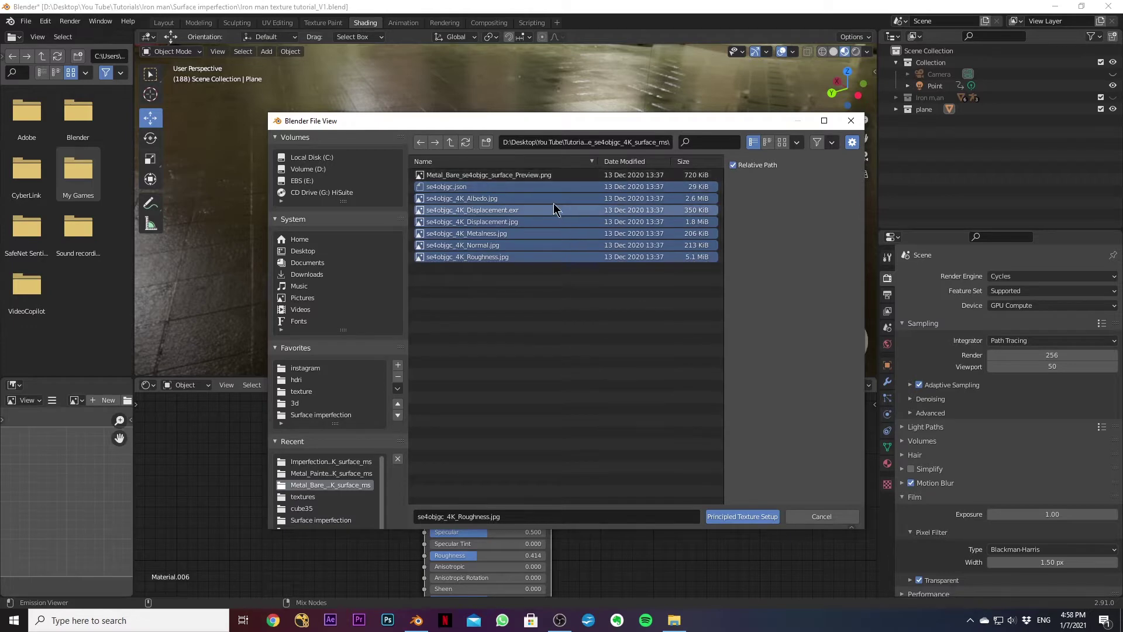
pyautogui.click(723, 520)
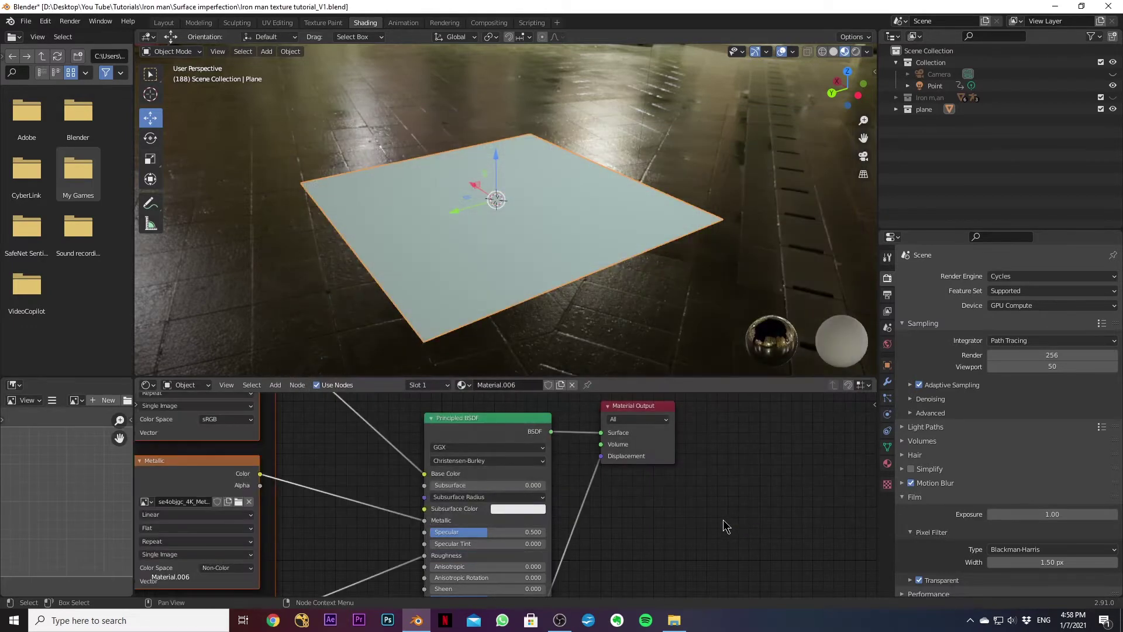
# Examine the bare metal texture's reflections and surface imperfections on the plane from close up and at different angles.
pyautogui.moveTo(475, 318); pyautogui.dragTo(612, 299, button='middle')
pyautogui.scroll(3, 634, 263)
pyautogui.scroll(2, 634, 263)
pyautogui.scroll(-4, 457, 292)
pyautogui.scroll(4, 612, 302)
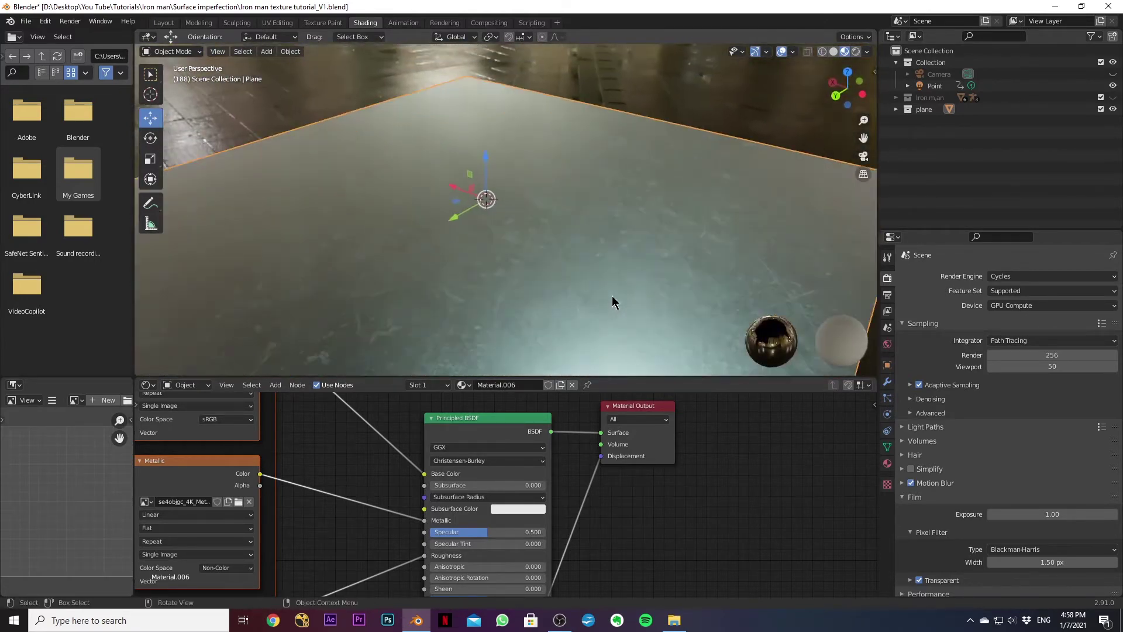
pyautogui.scroll(-3, 514, 275)
pyautogui.scroll(5, 515, 275)
pyautogui.scroll(1, 506, 263)
pyautogui.scroll(-3, 497, 259)
pyautogui.moveTo(428, 261); pyautogui.dragTo(448, 255, button='middle')
pyautogui.scroll(-3, 449, 263)
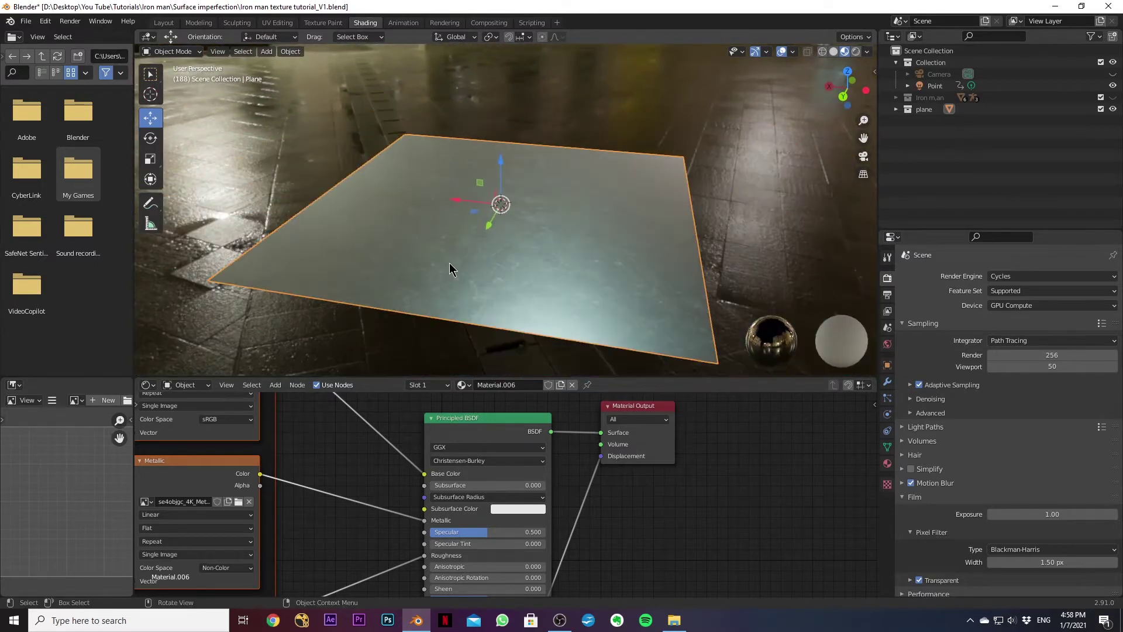
pyautogui.scroll(5, 472, 255)
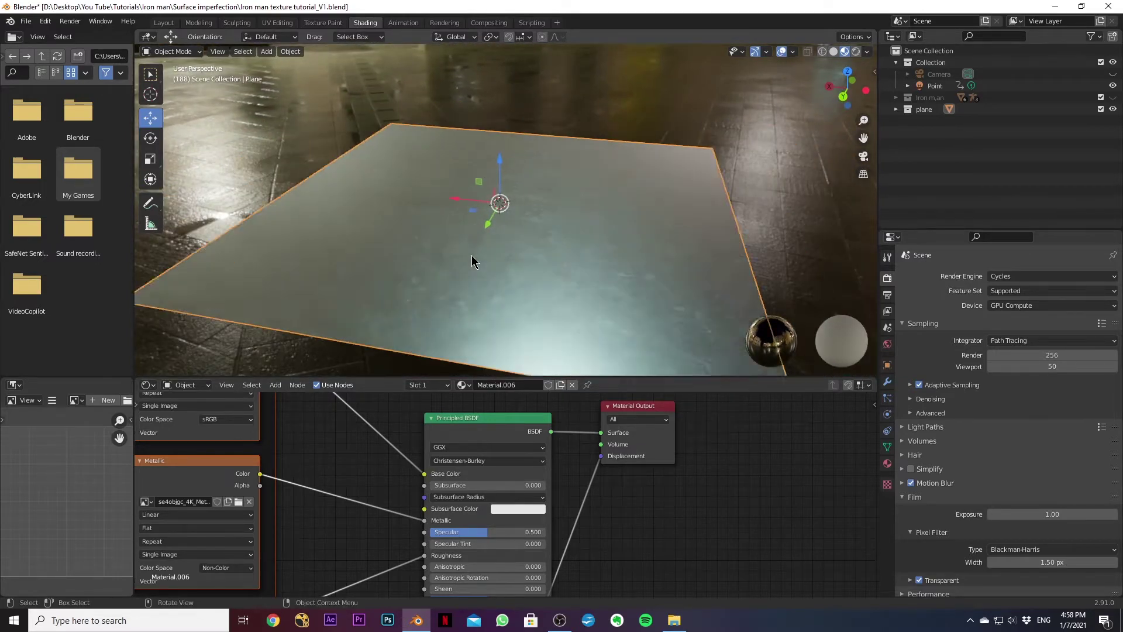
pyautogui.moveTo(527, 231); pyautogui.dragTo(493, 229, button='middle')
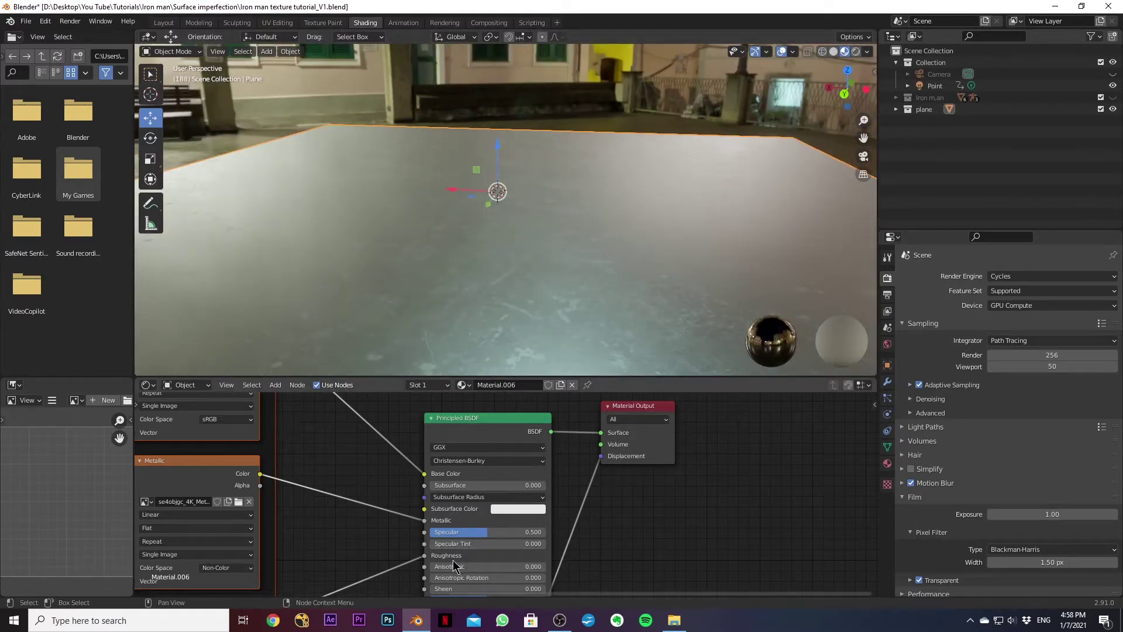
pyautogui.scroll(-5, 521, 259)
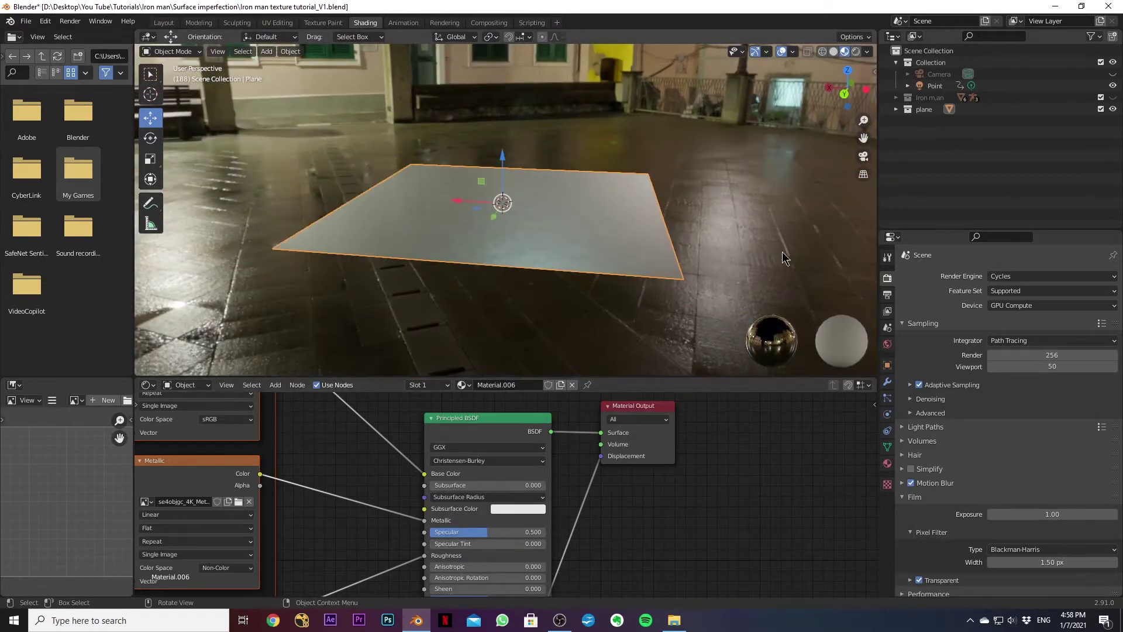
# Hide the plane collection and show the Iron man collection.
pyautogui.click(1113, 108)
pyautogui.click(1113, 98)
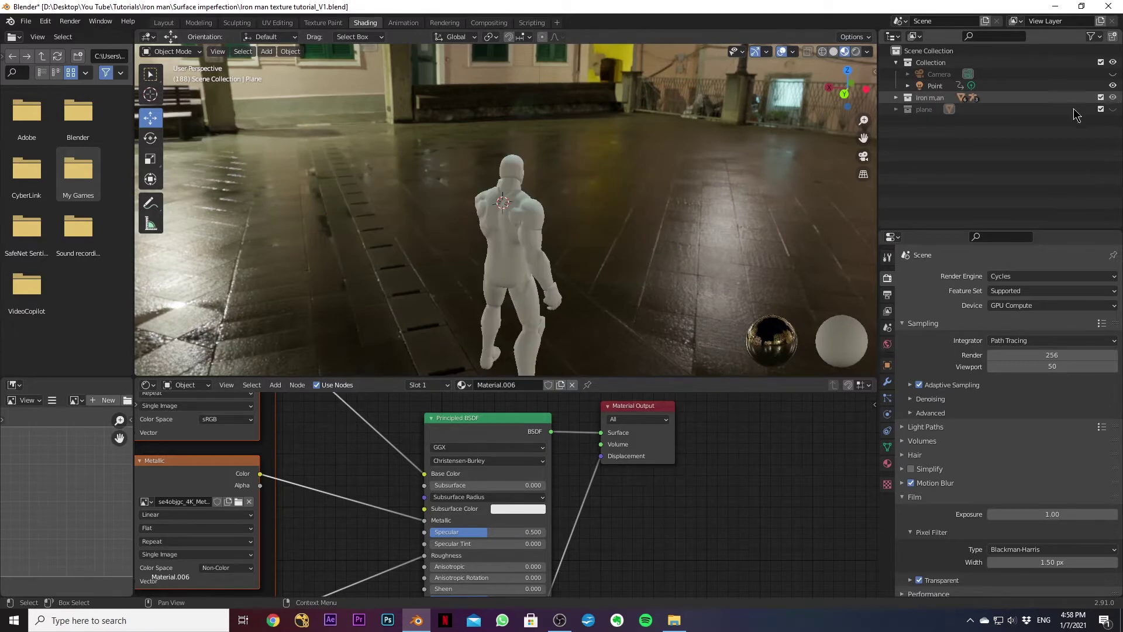
# Select the Iron Man body mesh and bring up Principled Texture Setup for its Principled BSDF.
pyautogui.moveTo(638, 258); pyautogui.dragTo(464, 242, button='middle')
pyautogui.scroll(4, 465, 240)
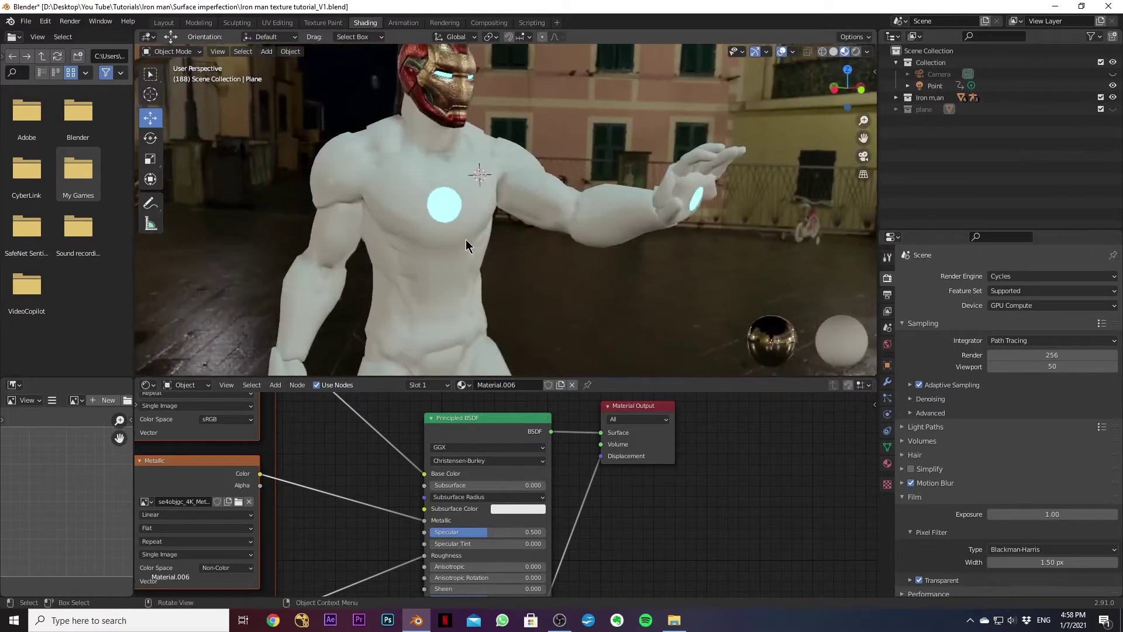
pyautogui.click(551, 257)
pyautogui.moveTo(551, 258); pyautogui.dragTo(573, 158, button='middle')
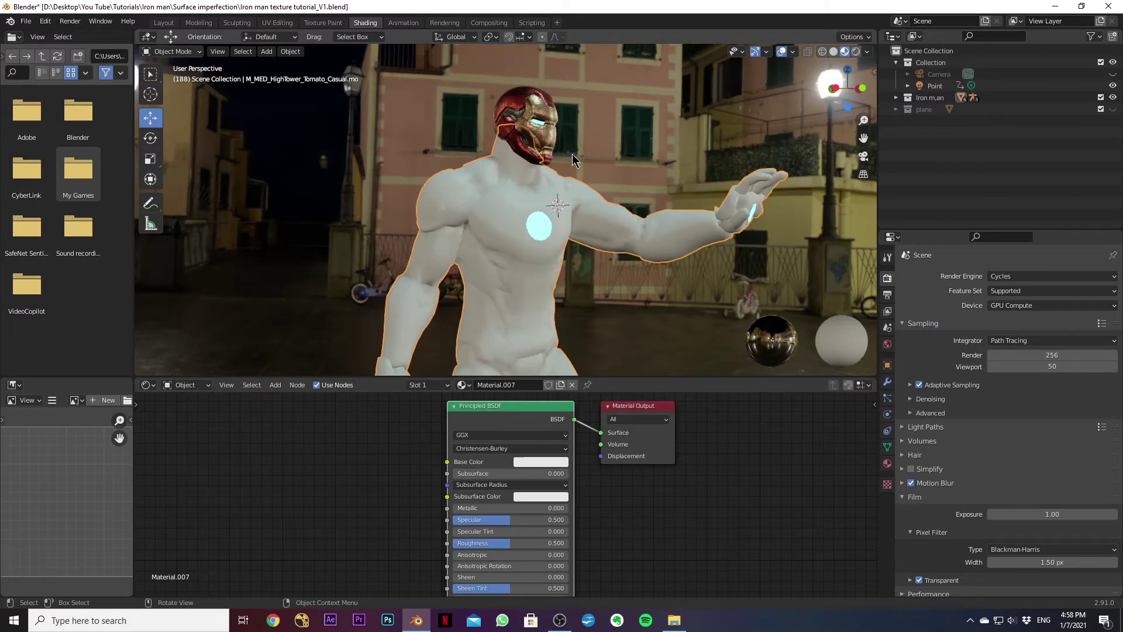
pyautogui.moveTo(486, 247); pyautogui.dragTo(403, 261, button='middle')
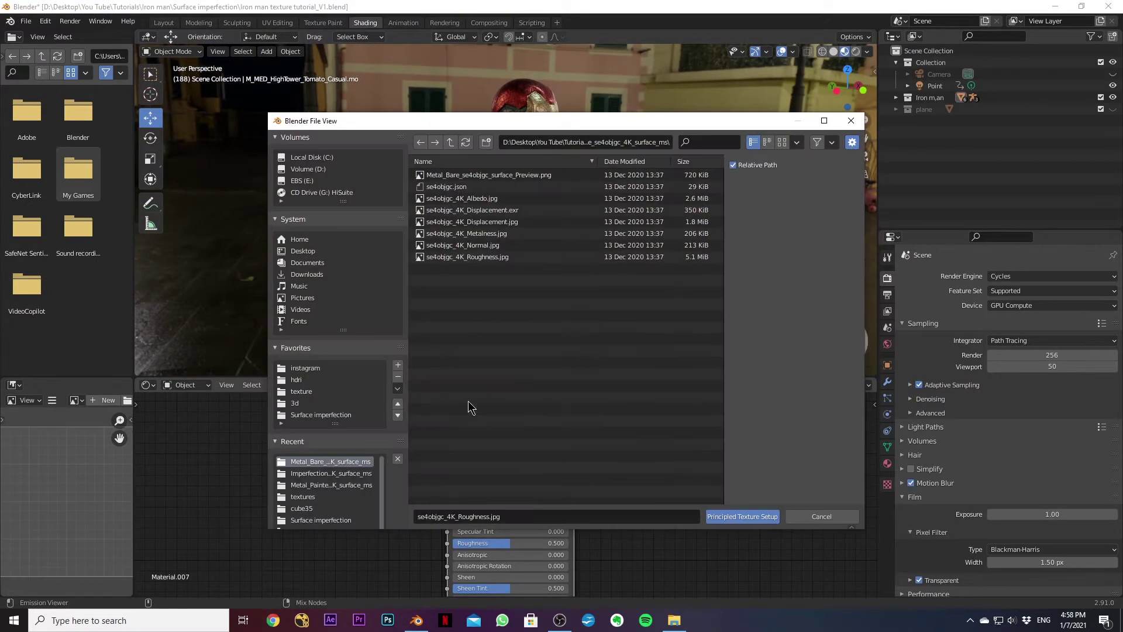
# Run Principled Texture Setup with Body_Albedo.png, Body_Displacement.png and Body_Normal.png from the Iron Man model's Arquivo textures folder.
pyautogui.click(312, 415)
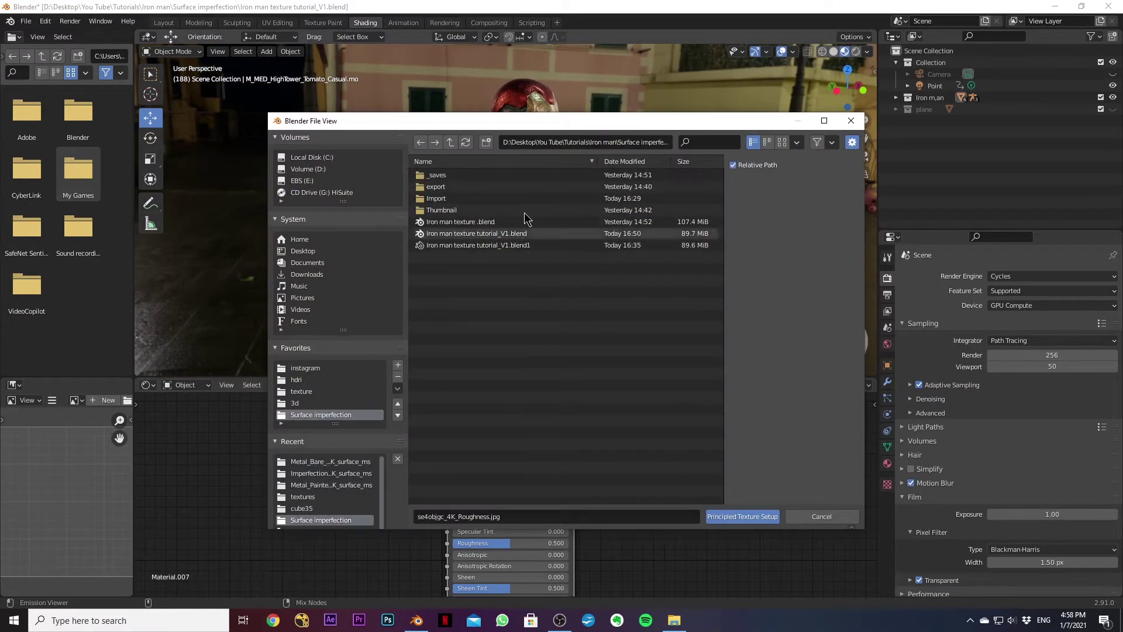
pyautogui.doubleClick(462, 198)
pyautogui.doubleClick(468, 184)
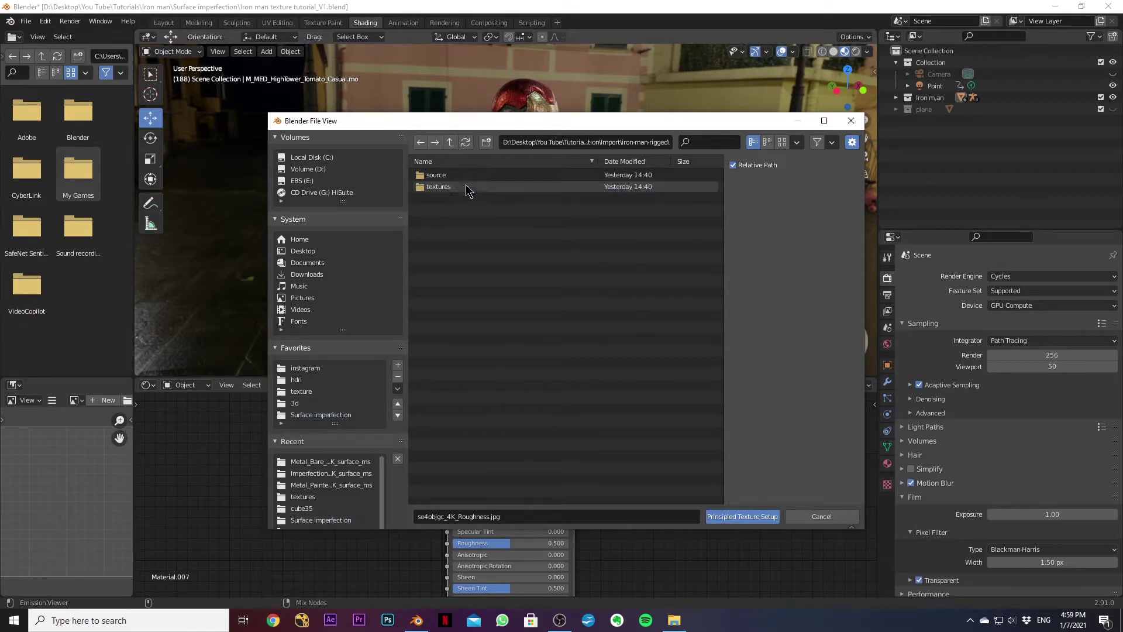
pyautogui.doubleClick(468, 177)
pyautogui.doubleClick(468, 177)
pyautogui.doubleClick(466, 186)
pyautogui.click(472, 176)
pyautogui.click(463, 257)
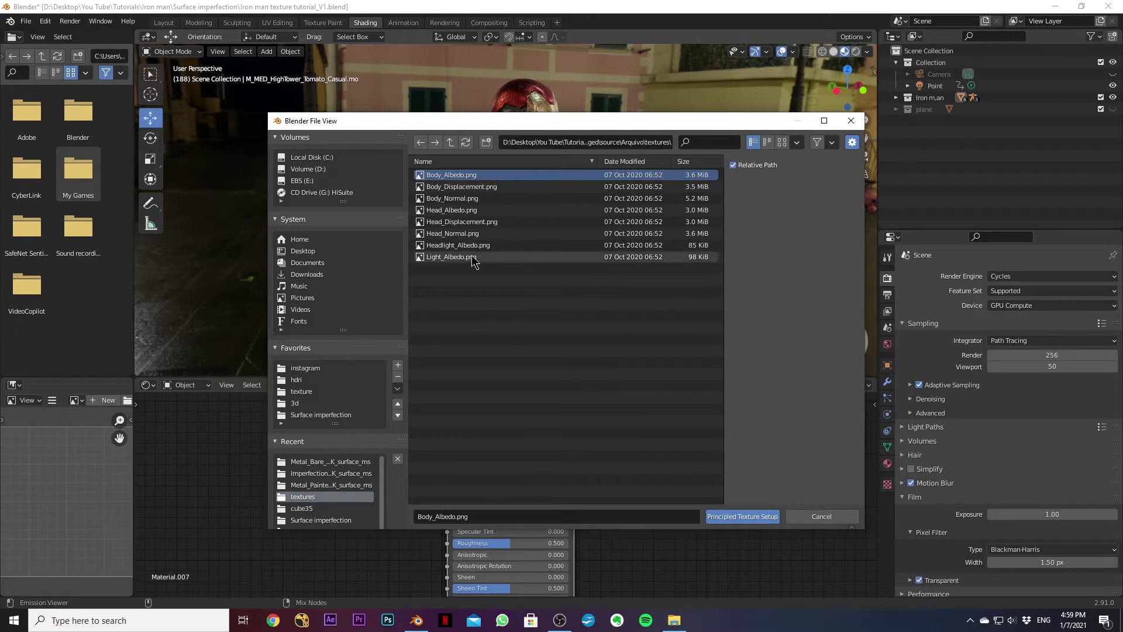
pyautogui.keyDown('shift'); pyautogui.click(462, 175); pyautogui.keyUp('shift')
pyautogui.click(738, 516)
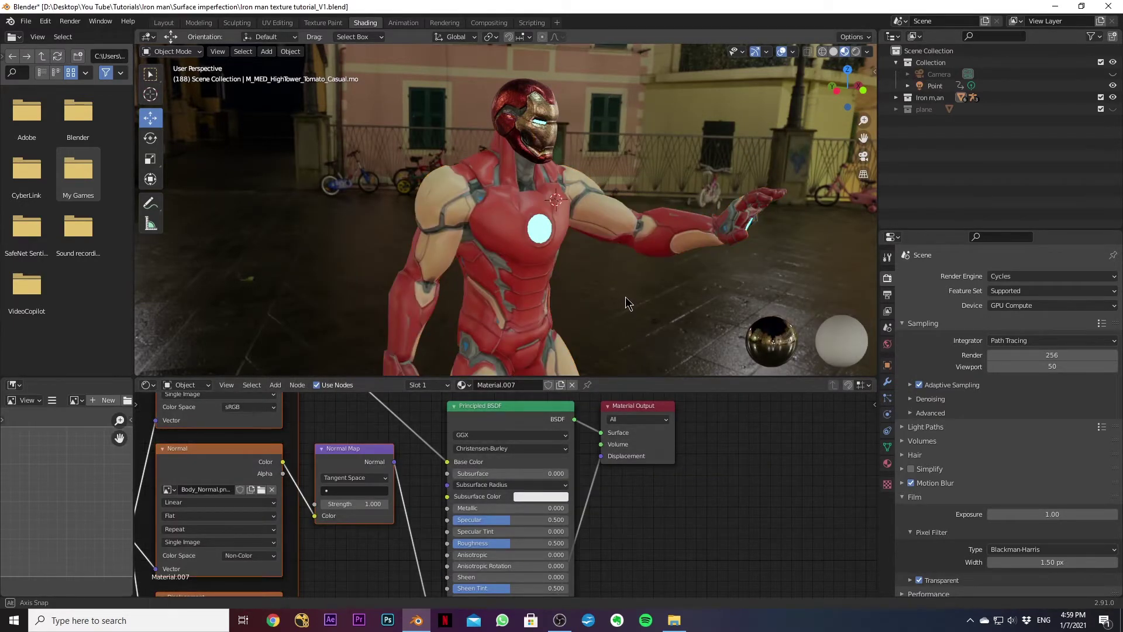
# Examine the textured Iron Man body from several angles and review the texture nodes feeding its Principled BSDF.
pyautogui.moveTo(626, 303); pyautogui.dragTo(653, 314, button='middle')
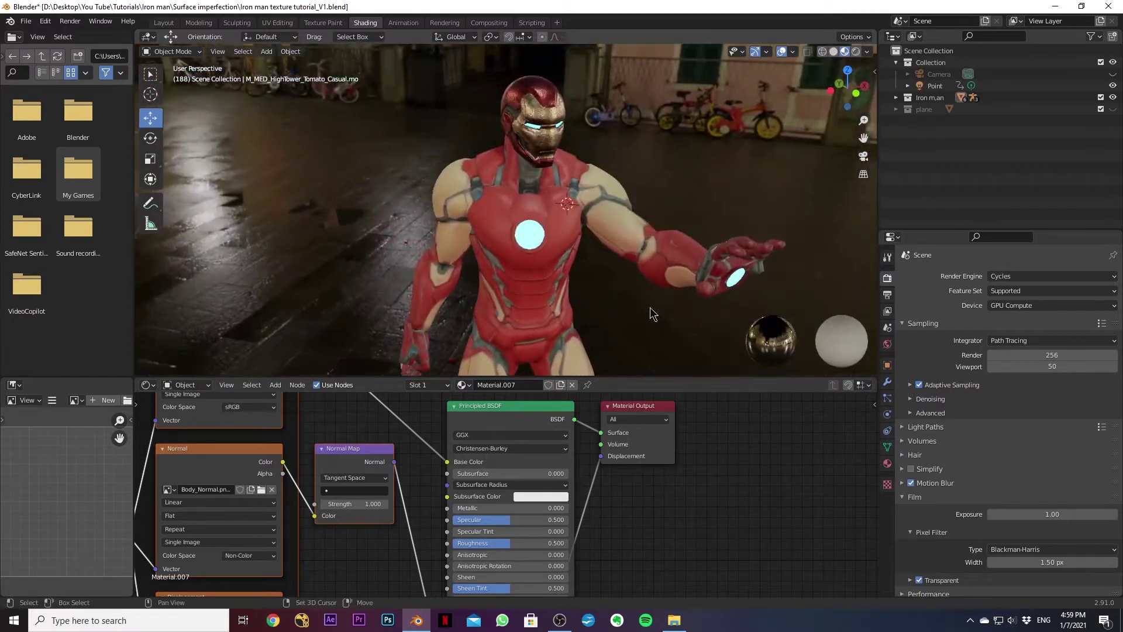
pyautogui.moveTo(548, 297); pyautogui.dragTo(616, 289, button='middle')
pyautogui.scroll(4, 619, 287)
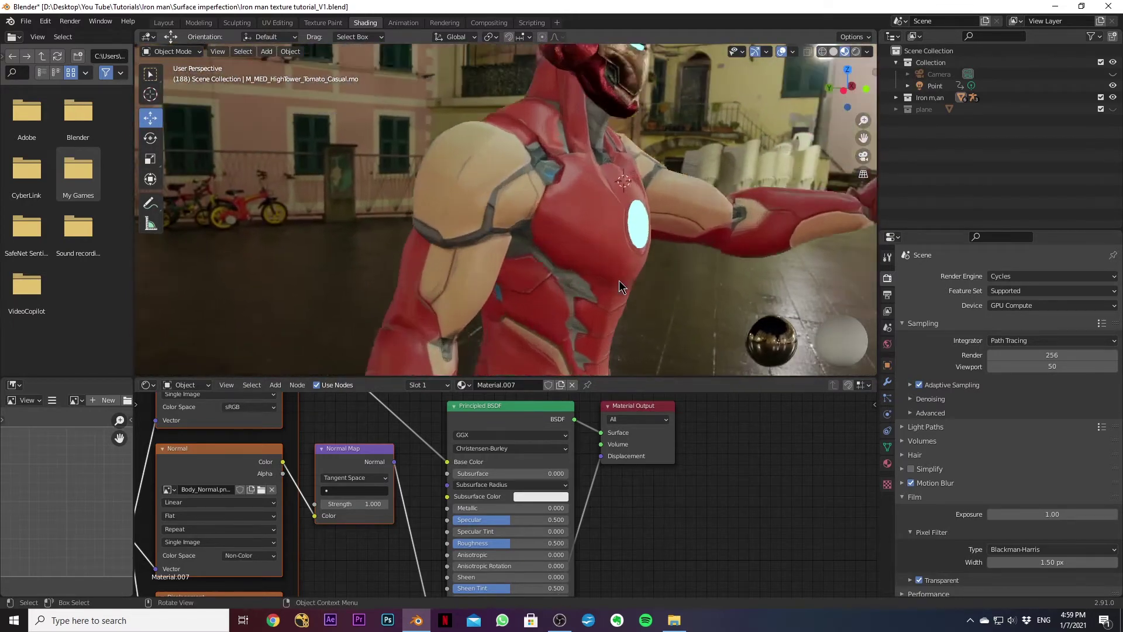
pyautogui.scroll(-5, 619, 281)
pyautogui.scroll(-3, 667, 506)
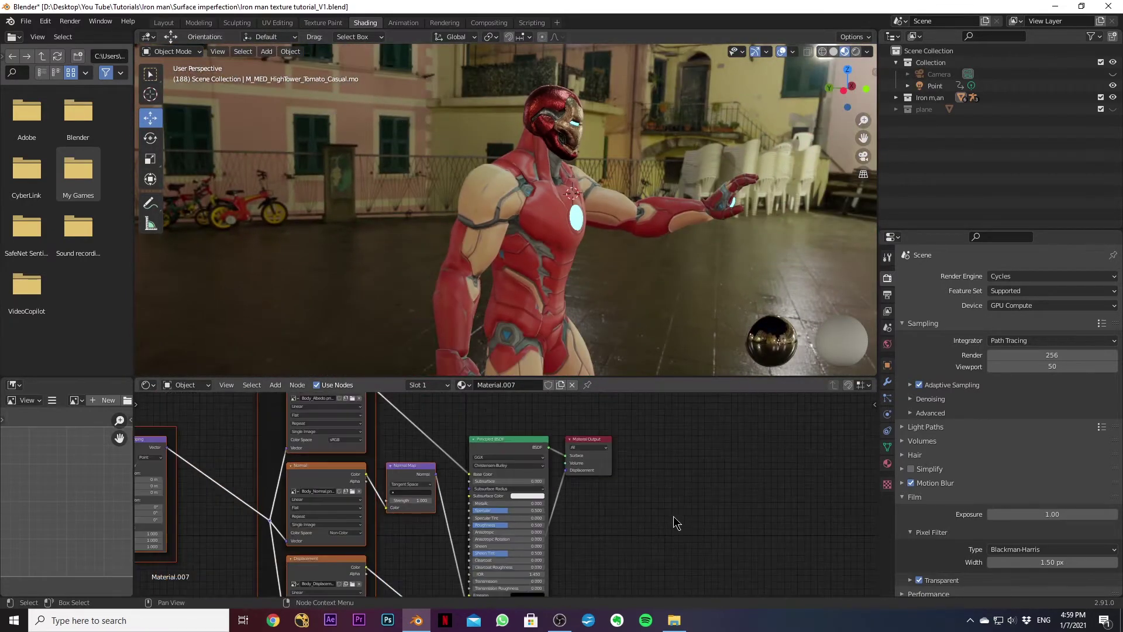
pyautogui.scroll(-2, 676, 522)
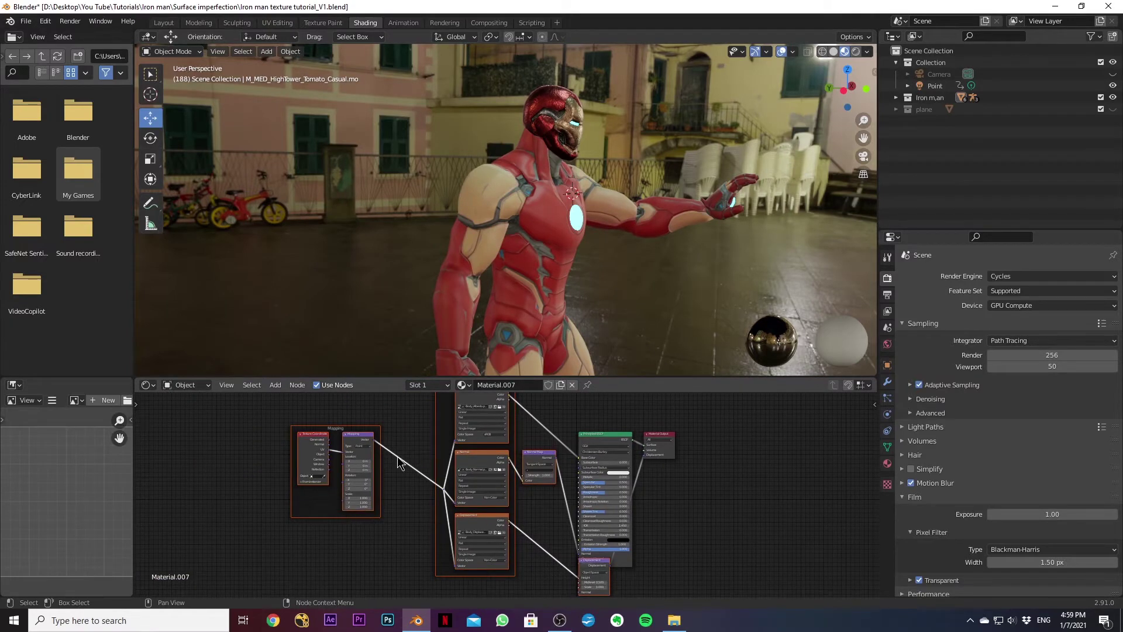
pyautogui.scroll(-3, 386, 474)
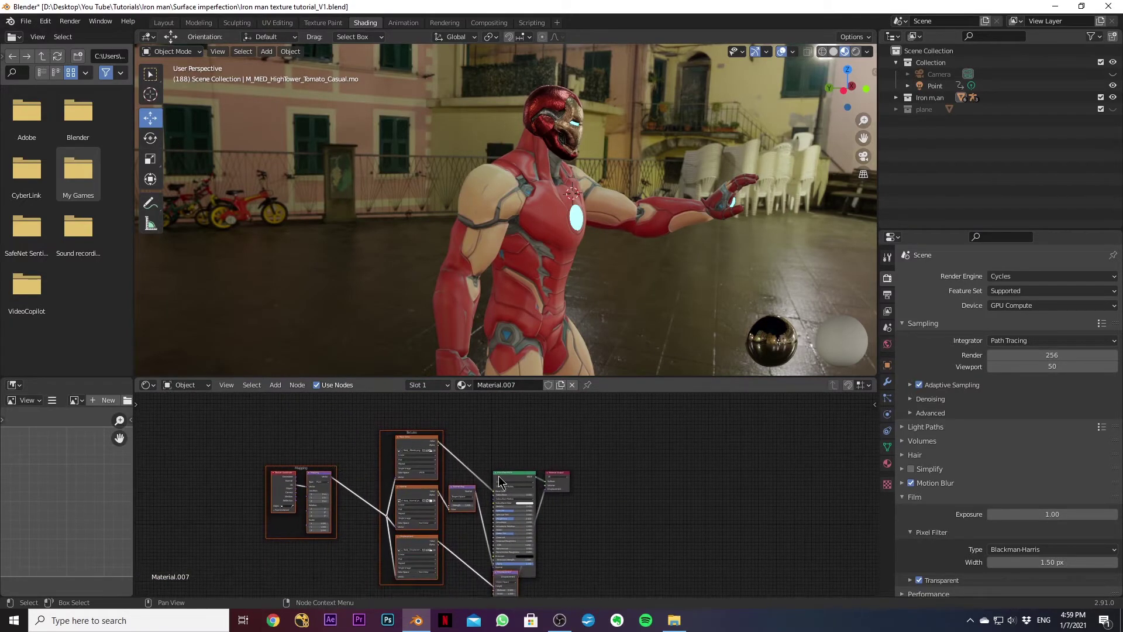
pyautogui.click(519, 471)
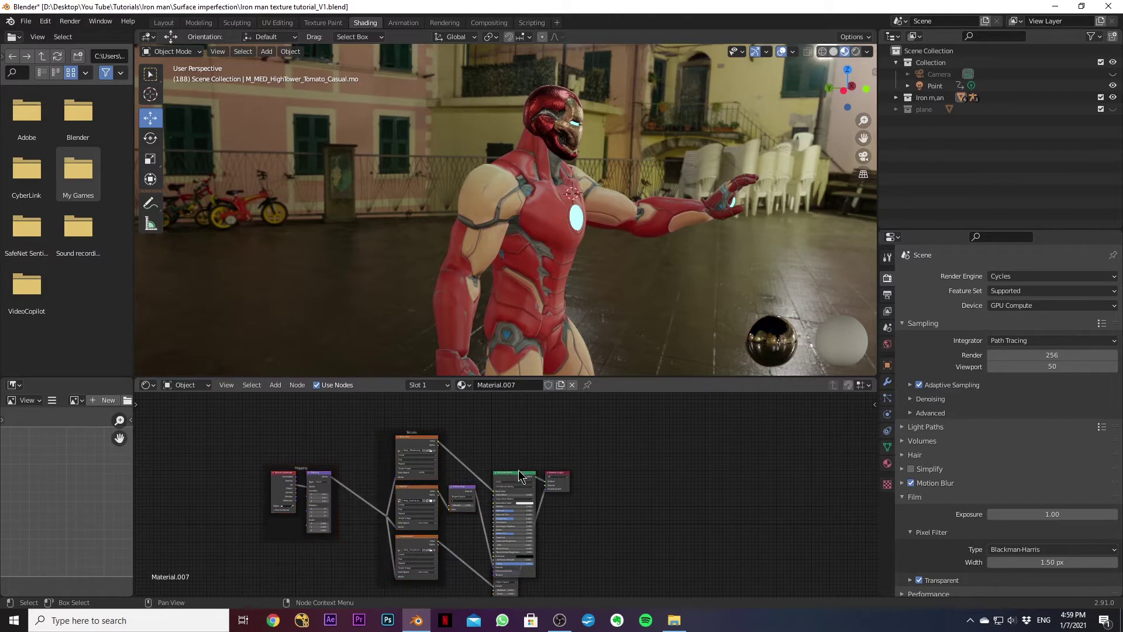
pyautogui.moveTo(463, 480); pyautogui.dragTo(512, 466, button='middle')
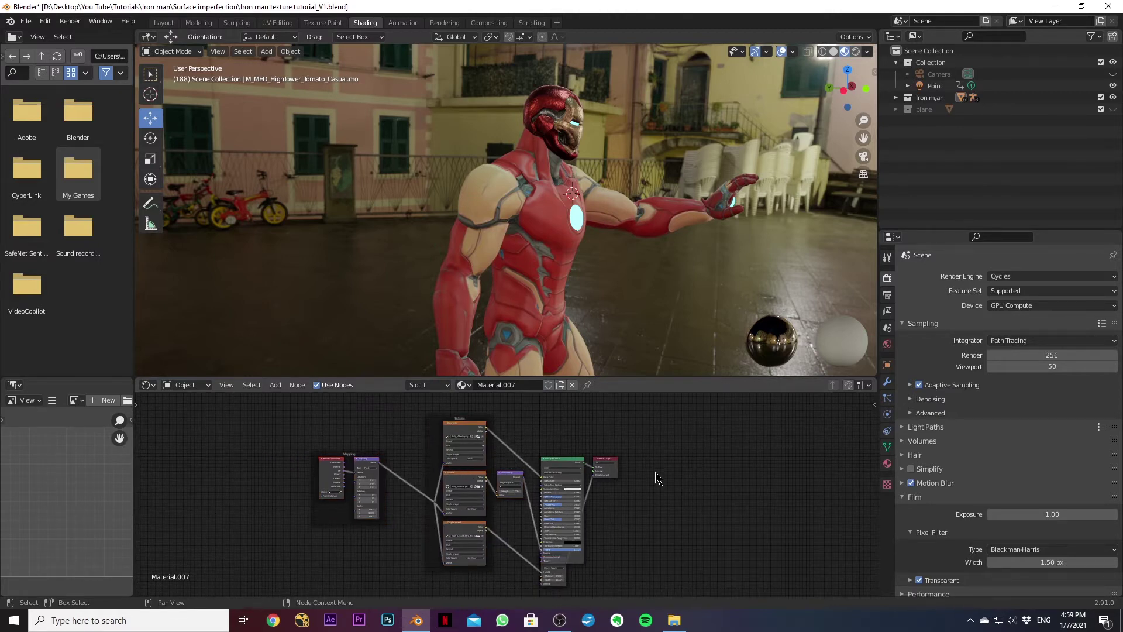
pyautogui.scroll(3, 658, 479)
pyautogui.scroll(4, 533, 213)
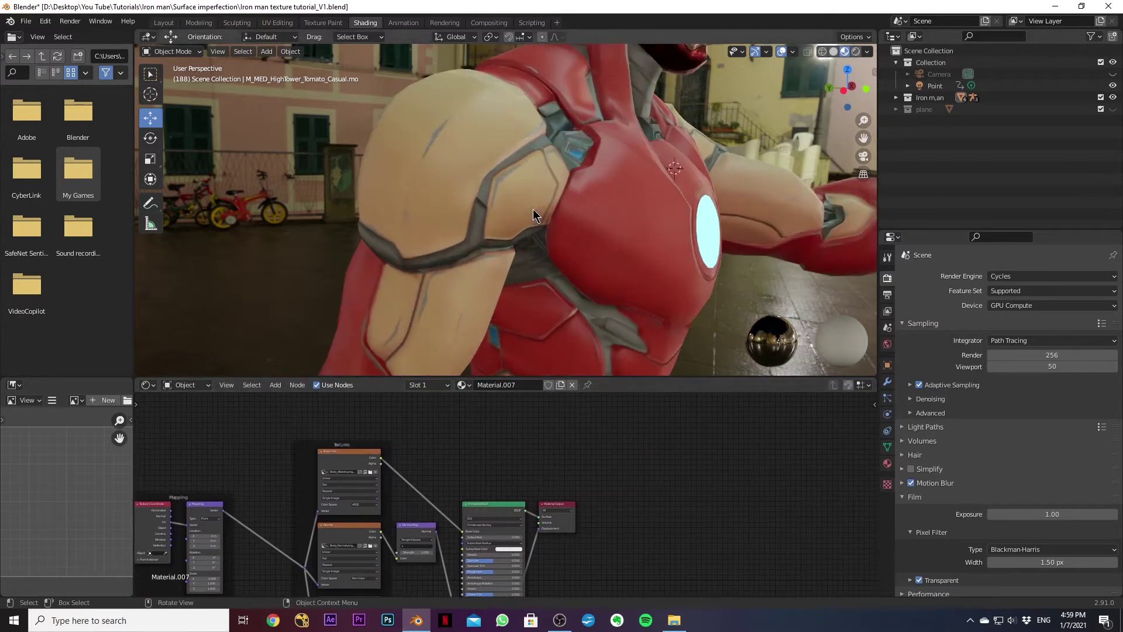
pyautogui.scroll(-3, 534, 215)
pyautogui.moveTo(539, 210); pyautogui.dragTo(523, 253, button='middle')
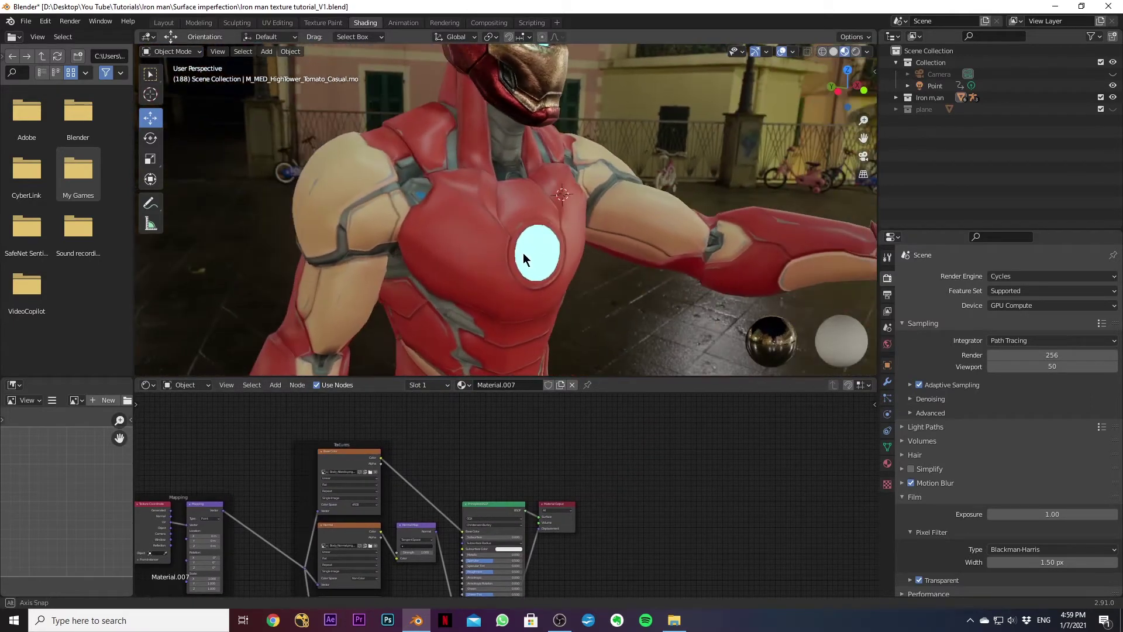
# Raise the body material's Metallic value to 0.877 on the Principled BSDF.
pyautogui.scroll(4, 523, 500)
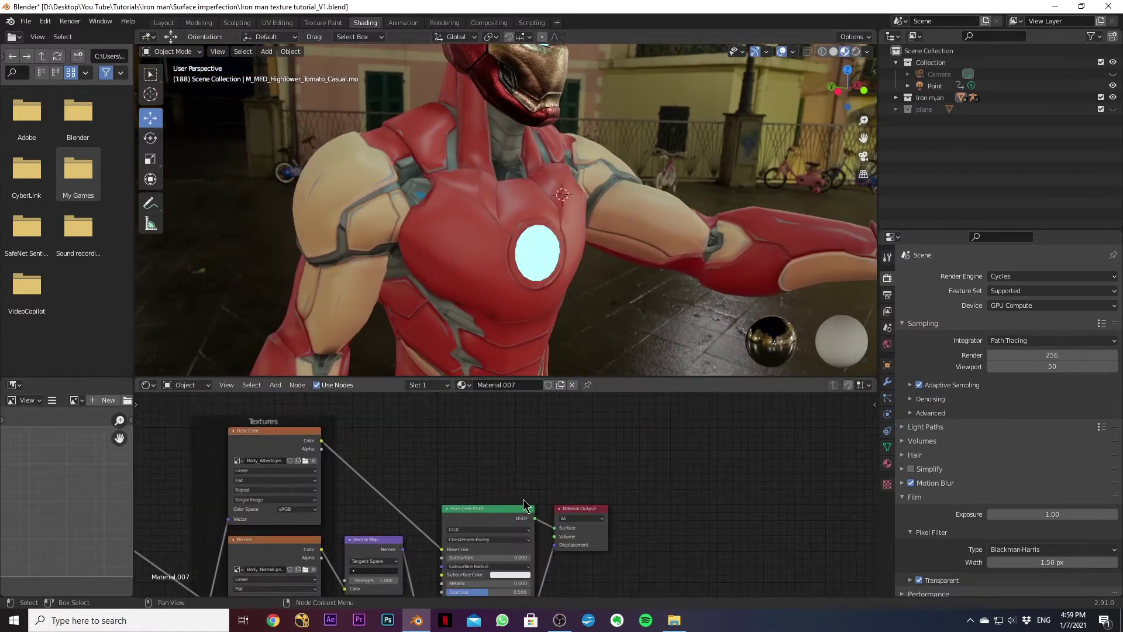
pyautogui.moveTo(733, 509); pyautogui.dragTo(701, 451, button='middle')
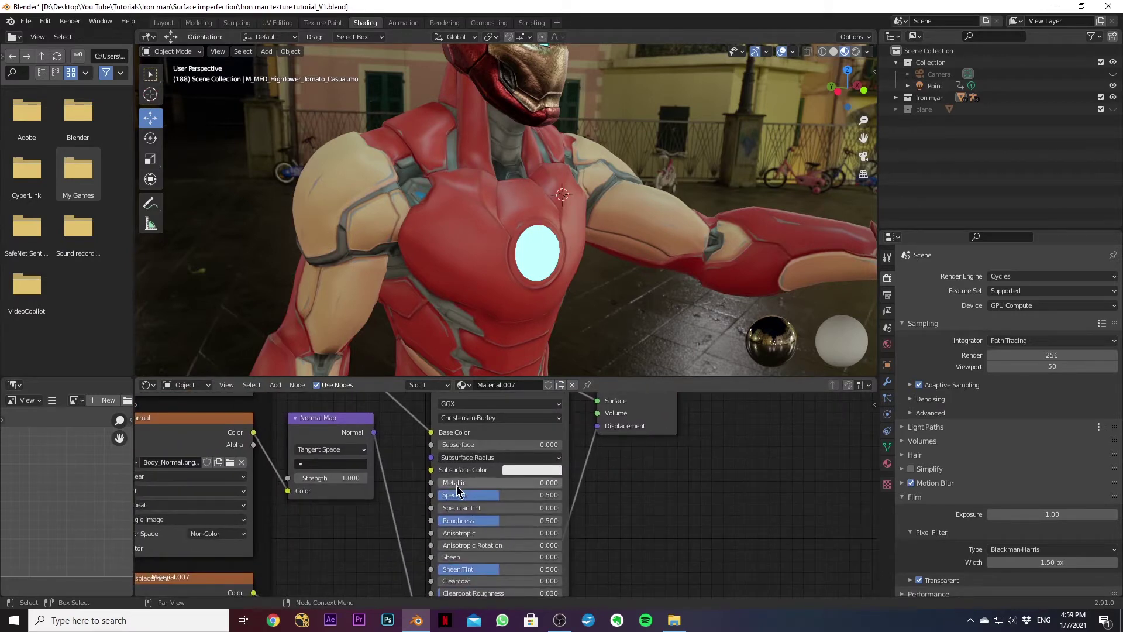
pyautogui.moveTo(457, 482); pyautogui.dragTo(542, 483)
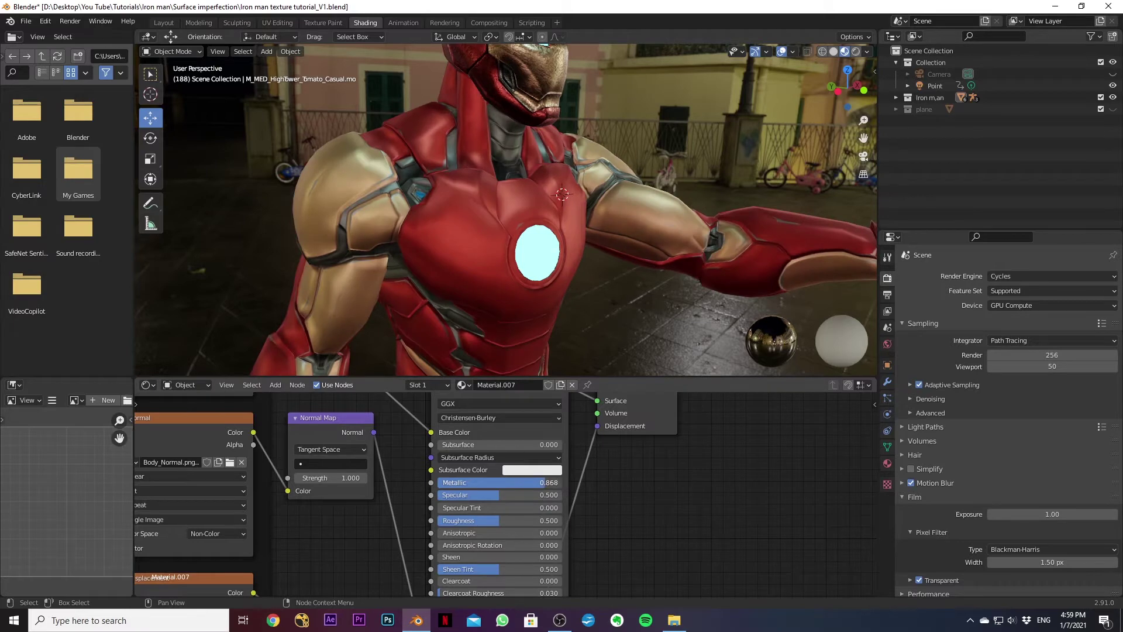
# Set the body material's Subsurface Color to black and its Subsurface value to 1.000.
pyautogui.click(529, 469)
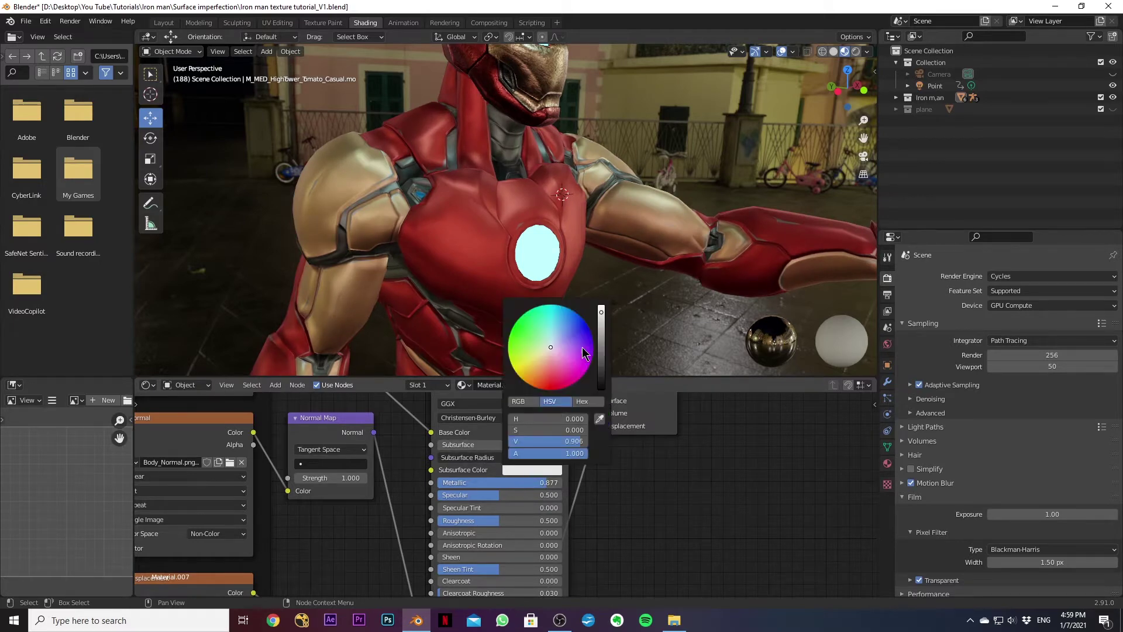
pyautogui.moveTo(601, 360); pyautogui.dragTo(606, 390)
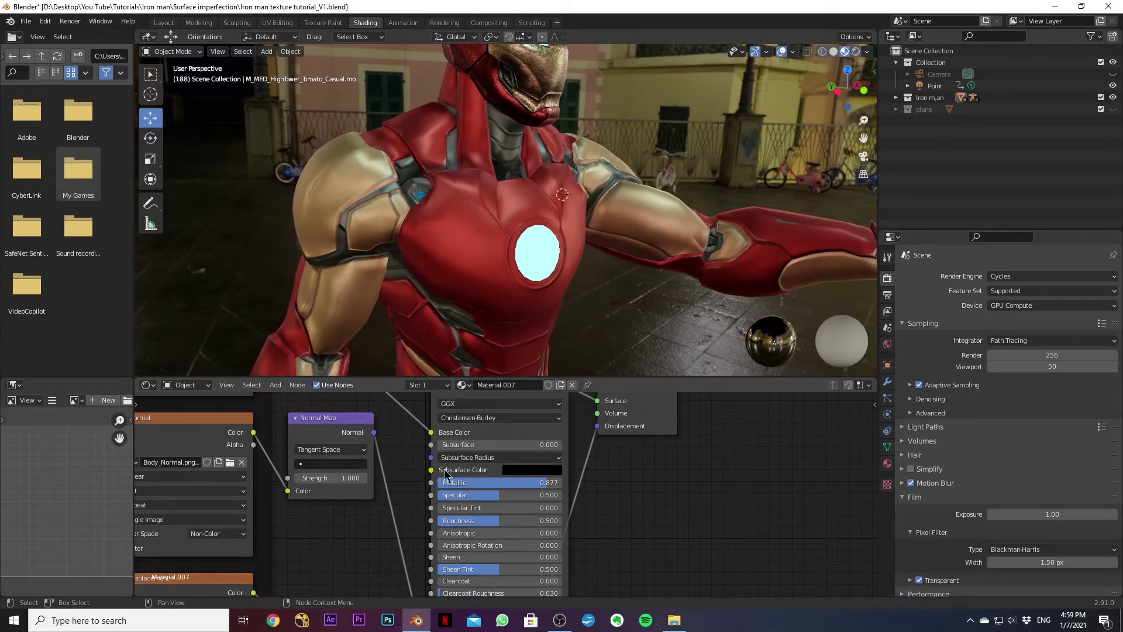
pyautogui.moveTo(514, 445); pyautogui.dragTo(562, 445)
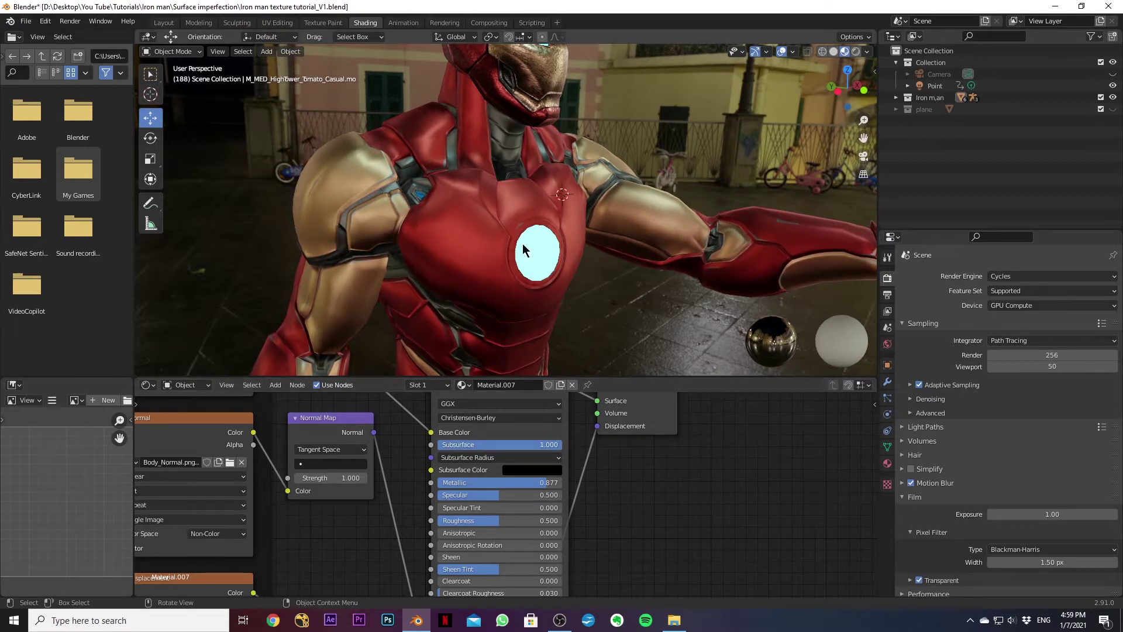
# Lower the body material's Roughness to 0.141 on the Principled BSDF.
pyautogui.scroll(-5, 494, 244)
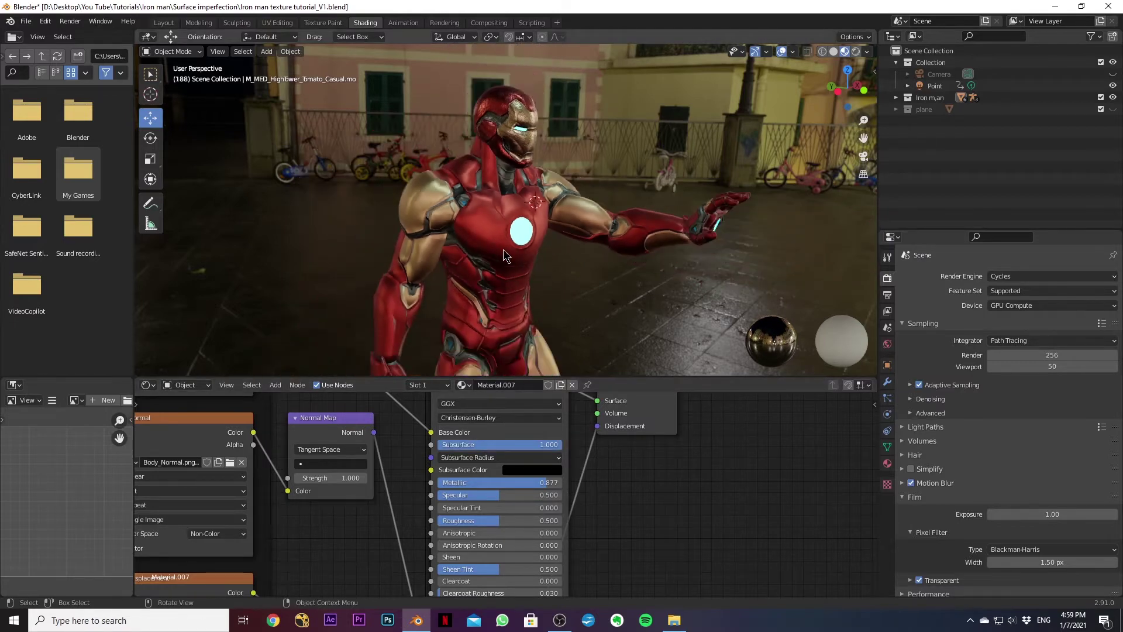
pyautogui.scroll(5, 512, 250)
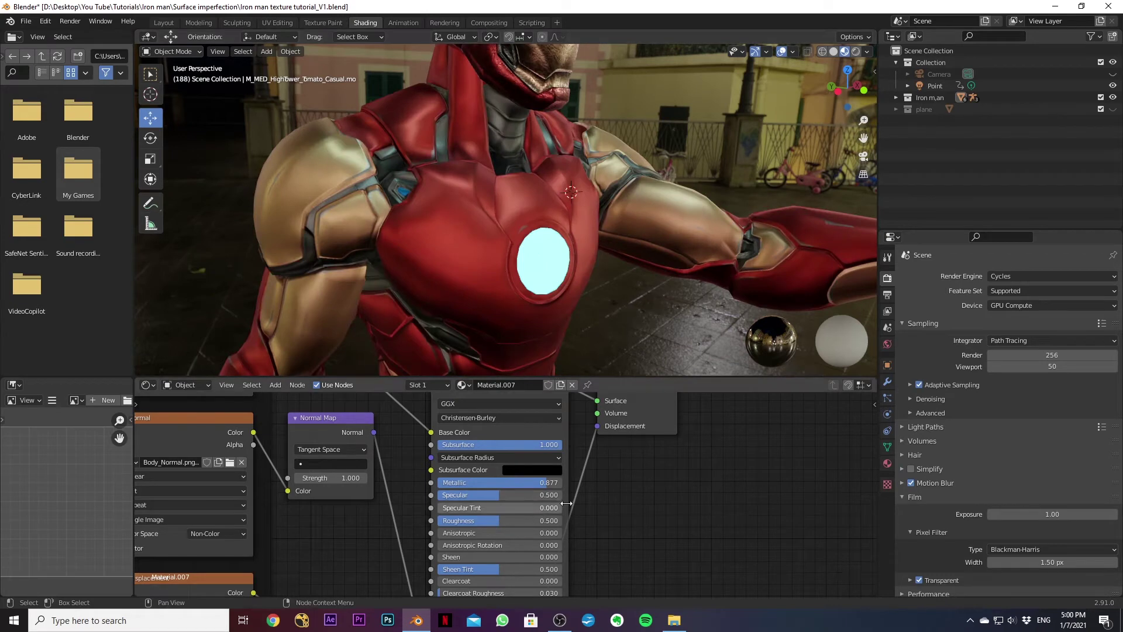
pyautogui.scroll(2, 498, 509)
pyautogui.moveTo(479, 528); pyautogui.dragTo(422, 529)
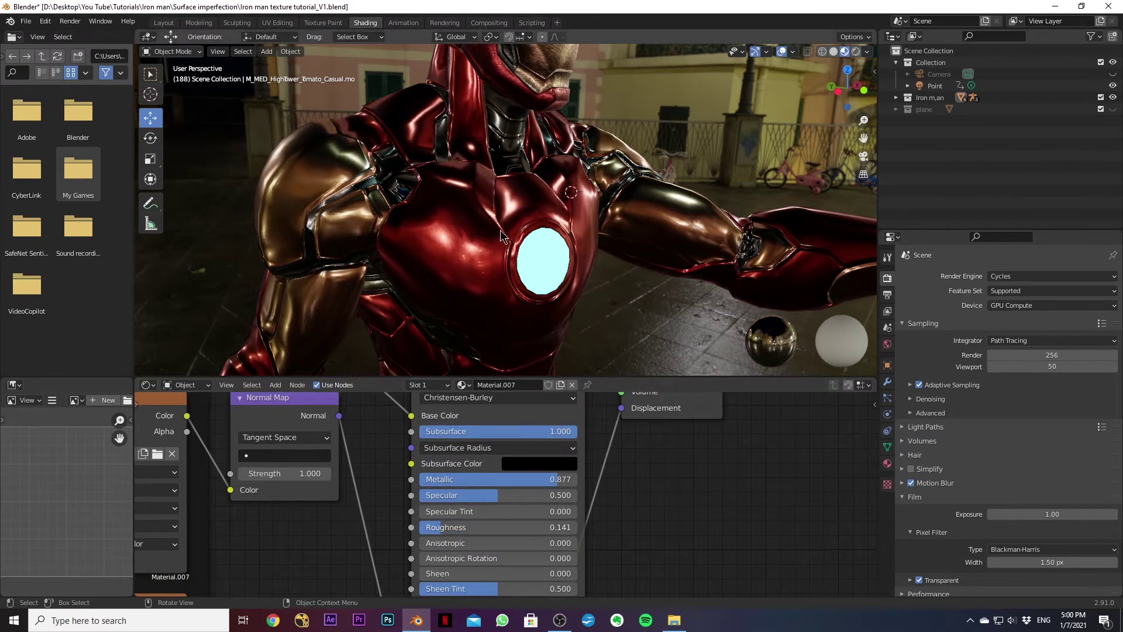
# Examine the glossy metal reflections on the chest and body, and compare them with the helmet's surface.
pyautogui.scroll(-3, 500, 230)
pyautogui.scroll(6, 545, 245)
pyautogui.scroll(-5, 545, 245)
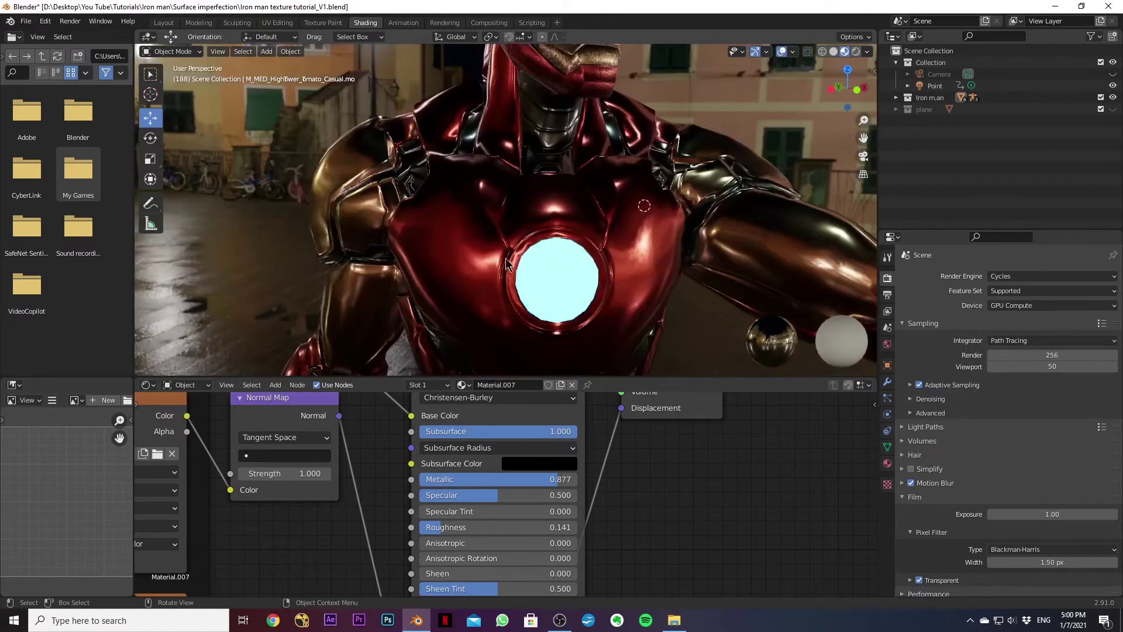
pyautogui.moveTo(470, 261); pyautogui.dragTo(471, 310, button='middle')
pyautogui.scroll(-3, 523, 262)
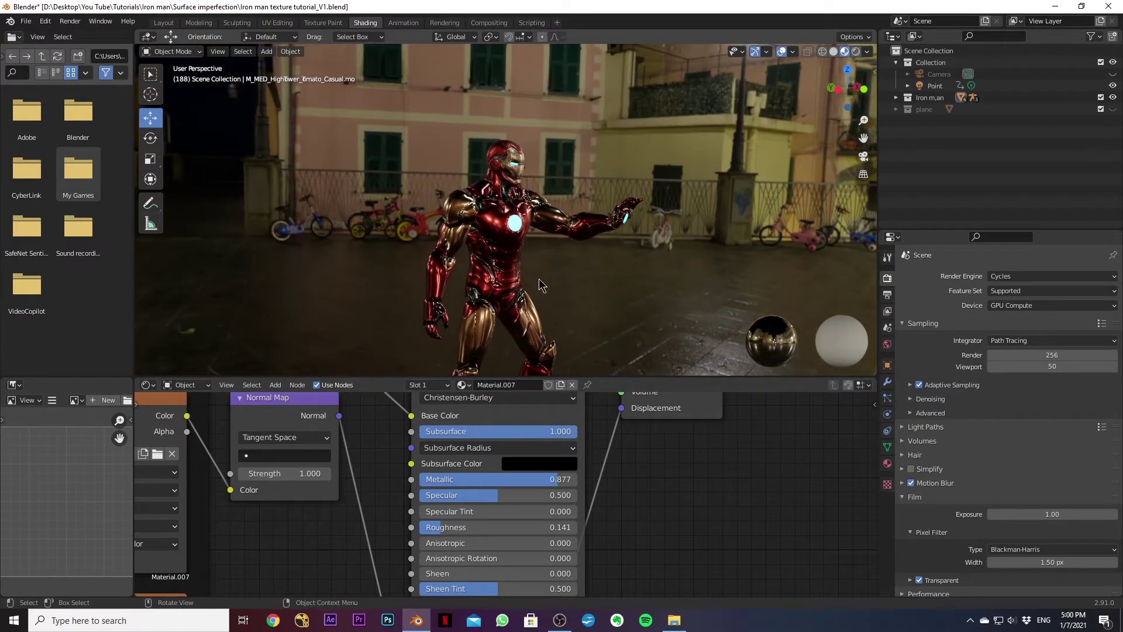
pyautogui.scroll(2, 553, 259)
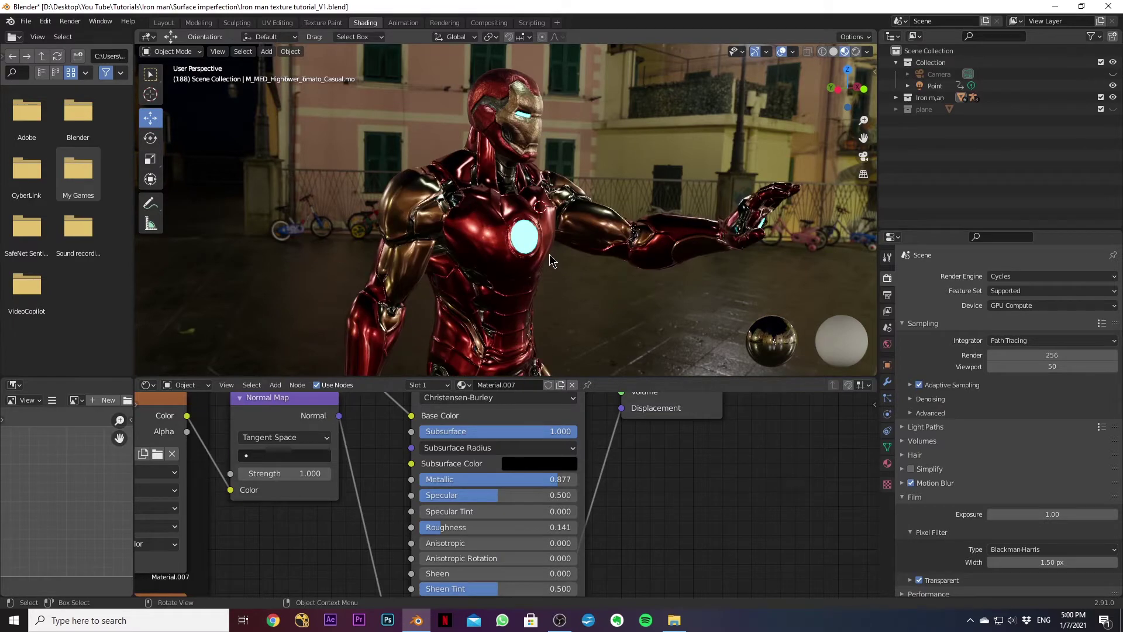
pyautogui.scroll(2, 549, 256)
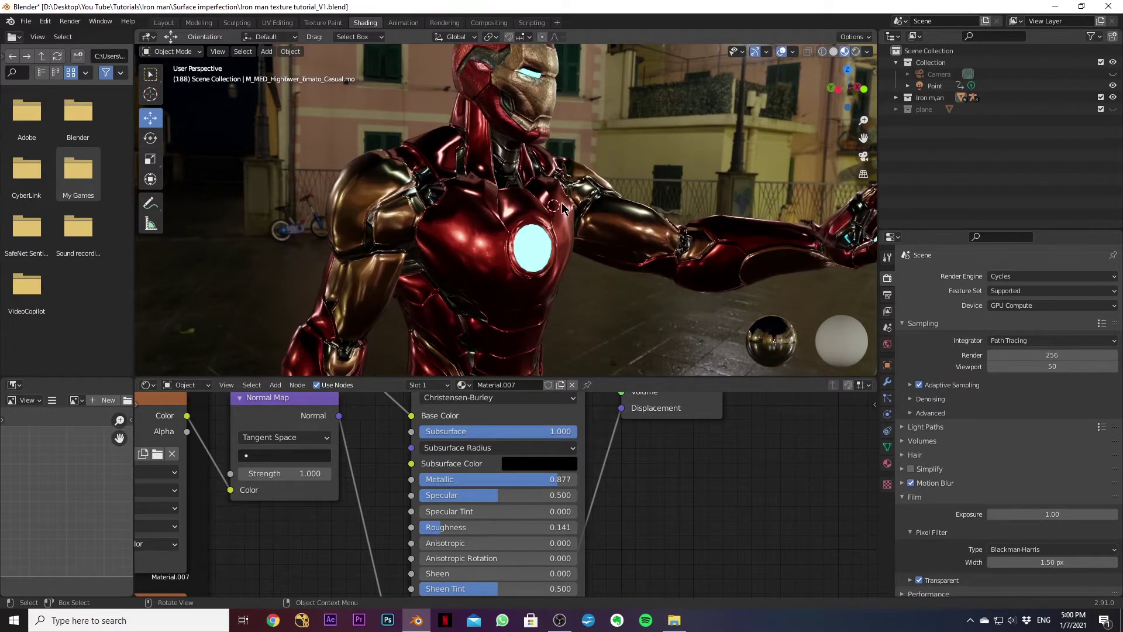
pyautogui.scroll(2, 535, 258)
pyautogui.scroll(2, 539, 260)
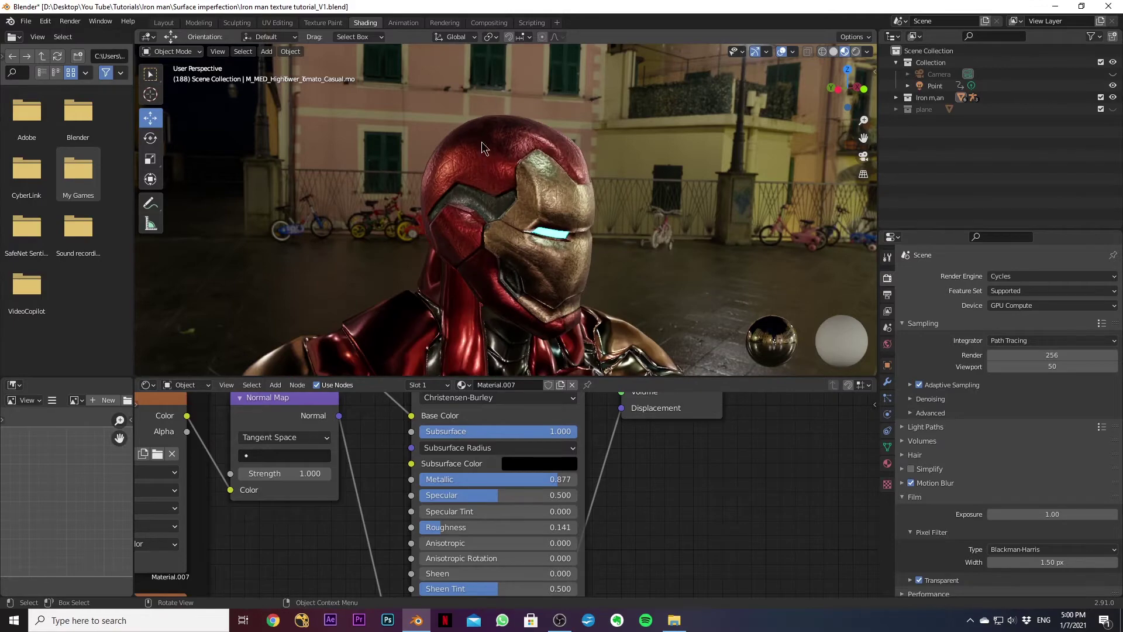
pyautogui.scroll(-5, 481, 222)
pyautogui.moveTo(531, 223); pyautogui.dragTo(554, 238, button='middle')
pyautogui.scroll(2, 552, 244)
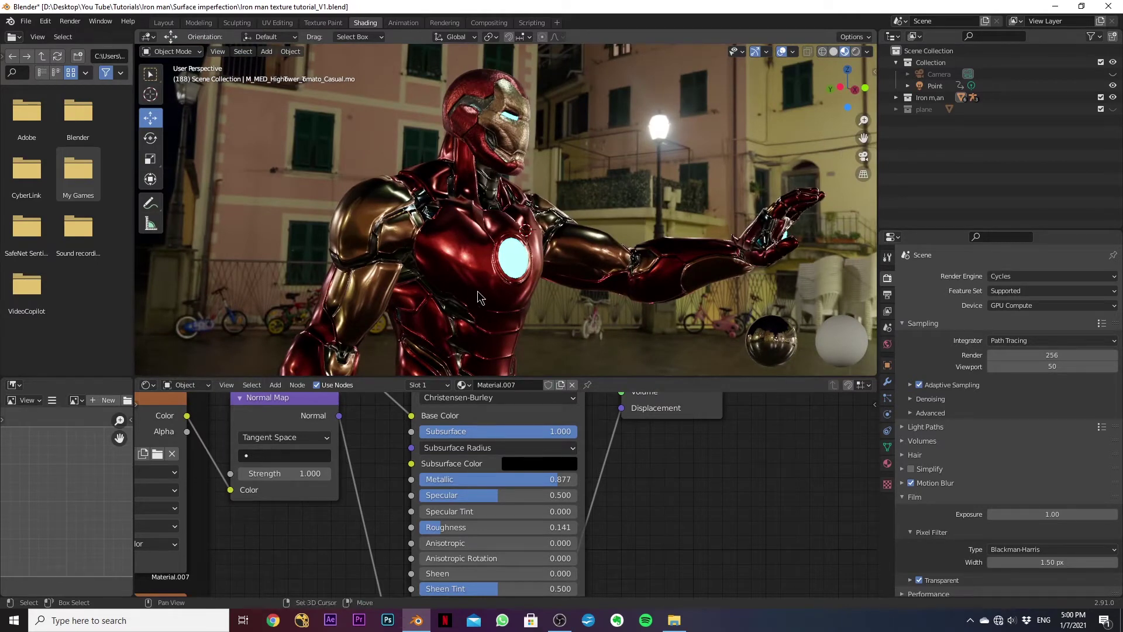
pyautogui.scroll(-4, 478, 297)
# Add an Image Texture node above the Textures frame in the body material.
pyautogui.moveTo(709, 471); pyautogui.dragTo(794, 563, button='middle')
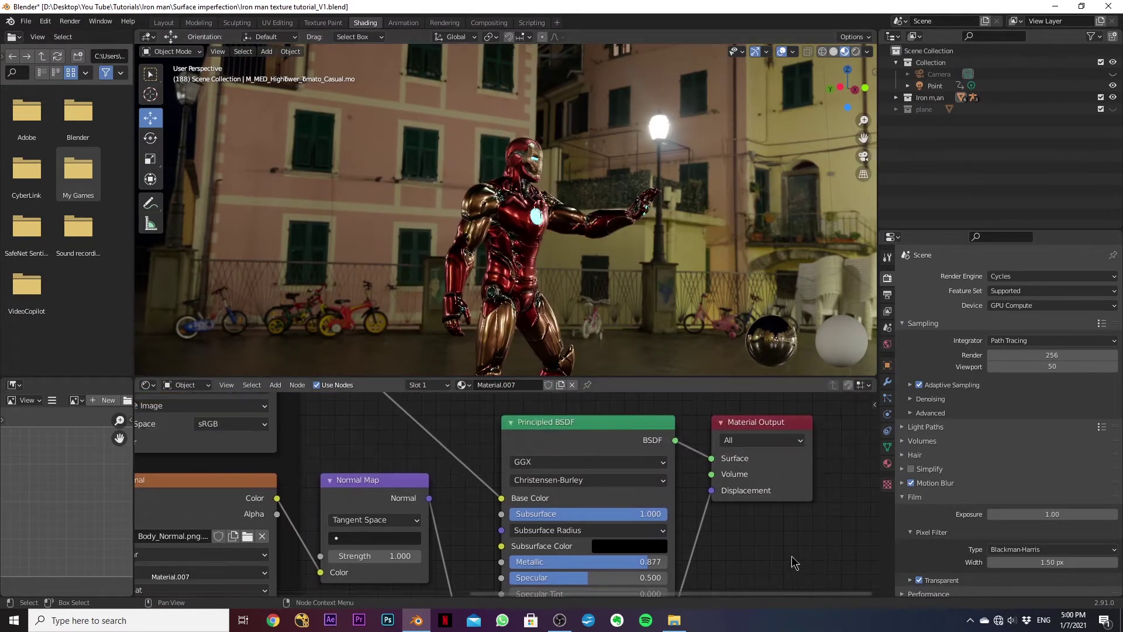
pyautogui.scroll(-6, 452, 423)
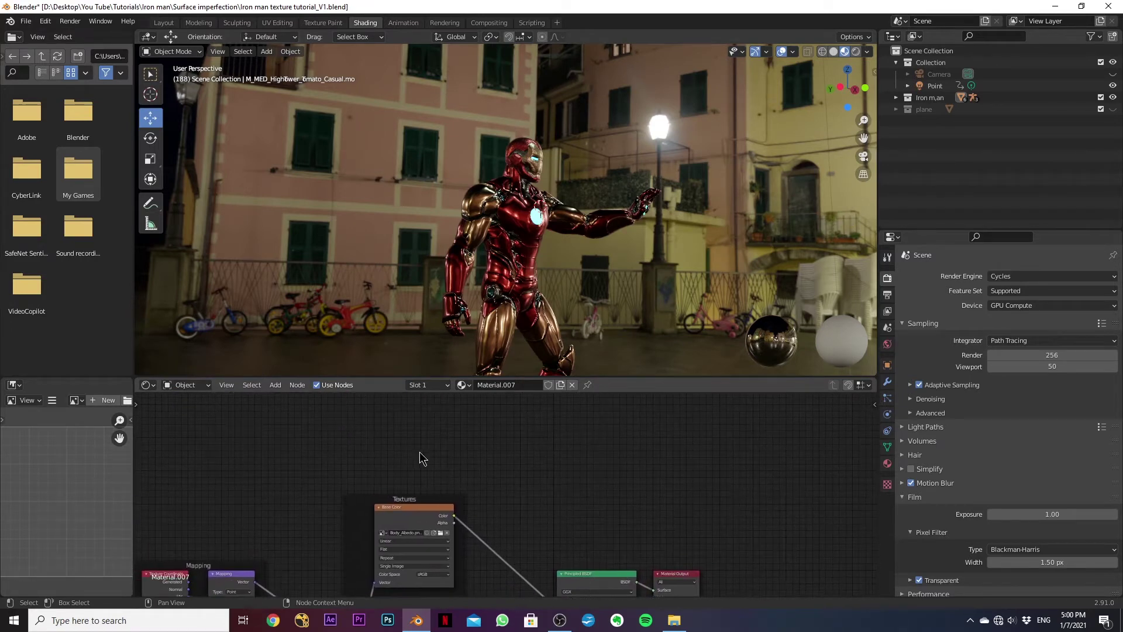
pyautogui.moveTo(420, 456); pyautogui.dragTo(432, 494, button='middle')
pyautogui.moveTo(369, 447); pyautogui.dragTo(312, 453, button='middle')
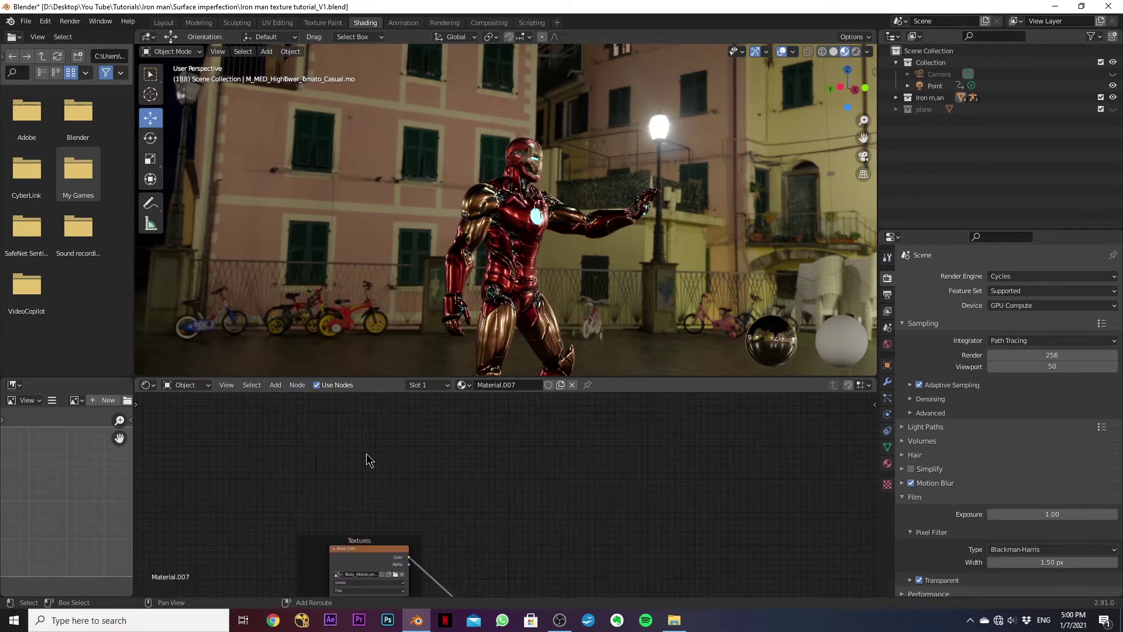
pyautogui.hotkey('shift', 'a')
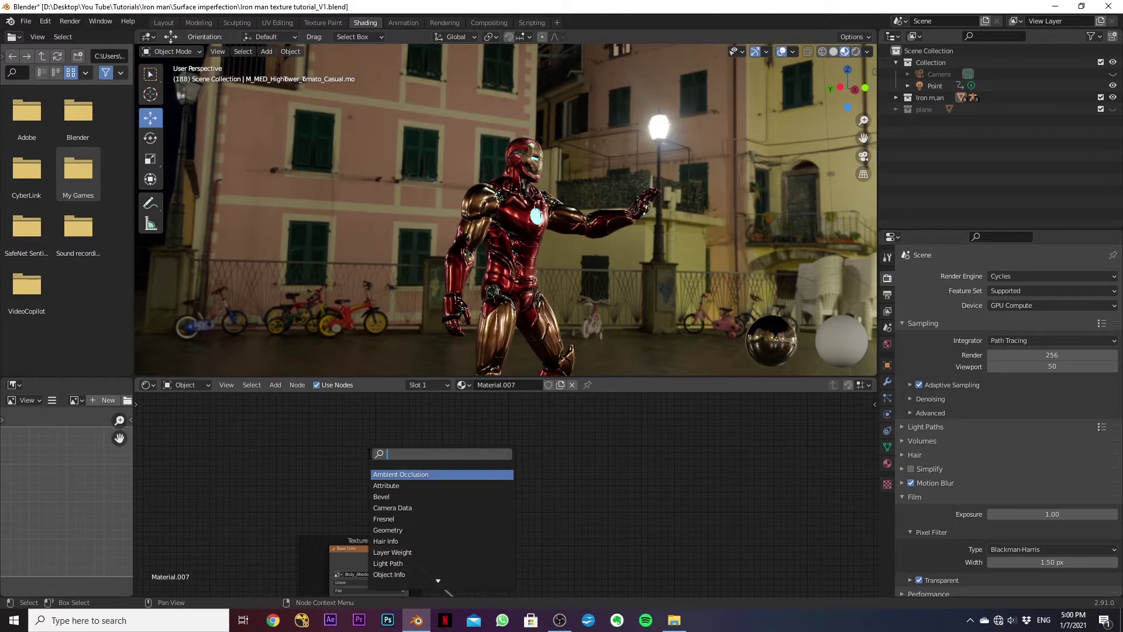
pyautogui.write('impa')
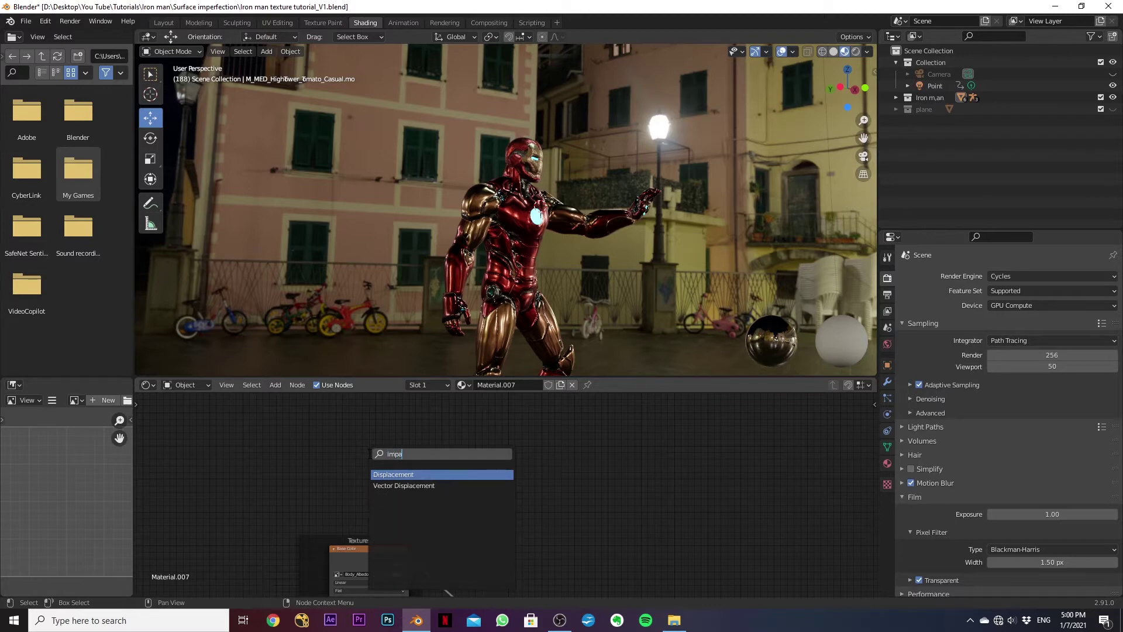
pyautogui.press('BackSpace')
pyautogui.press('BackSpace')
pyautogui.press('Return')
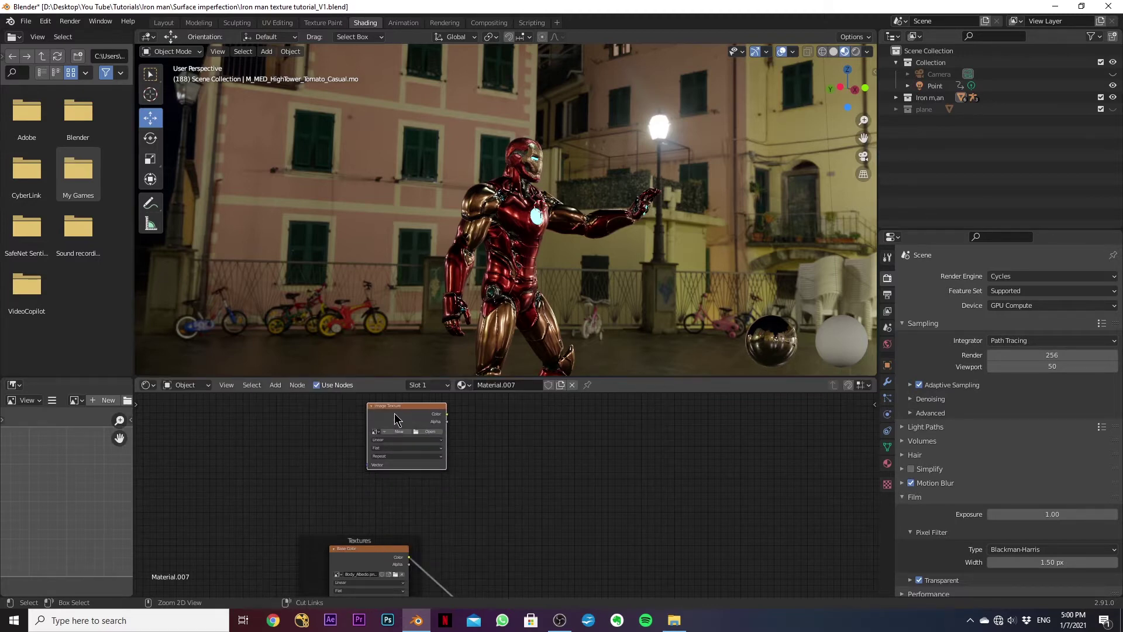
# Duplicate the new Image Texture node below the original and space the two nodes apart.
pyautogui.hotkey('shift', 'd')
pyautogui.click(386, 473)
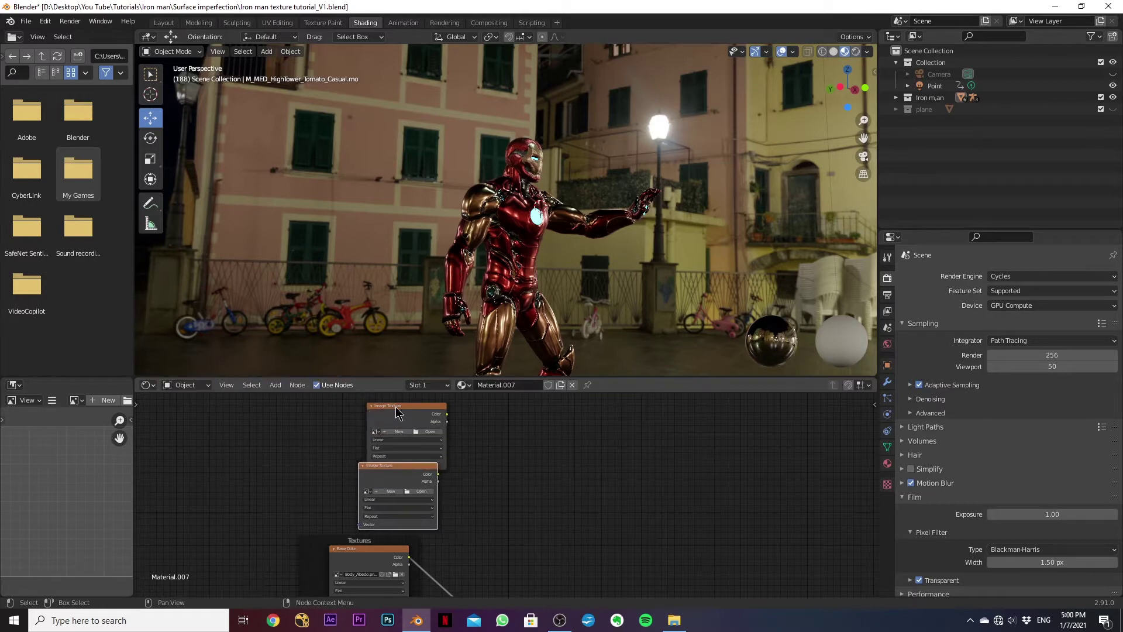
pyautogui.moveTo(396, 408); pyautogui.dragTo(389, 384)
# Add a MixRGB node well beyond the two empty Image Texture nodes, on their output side.
pyautogui.moveTo(454, 539); pyautogui.dragTo(354, 503, button='middle')
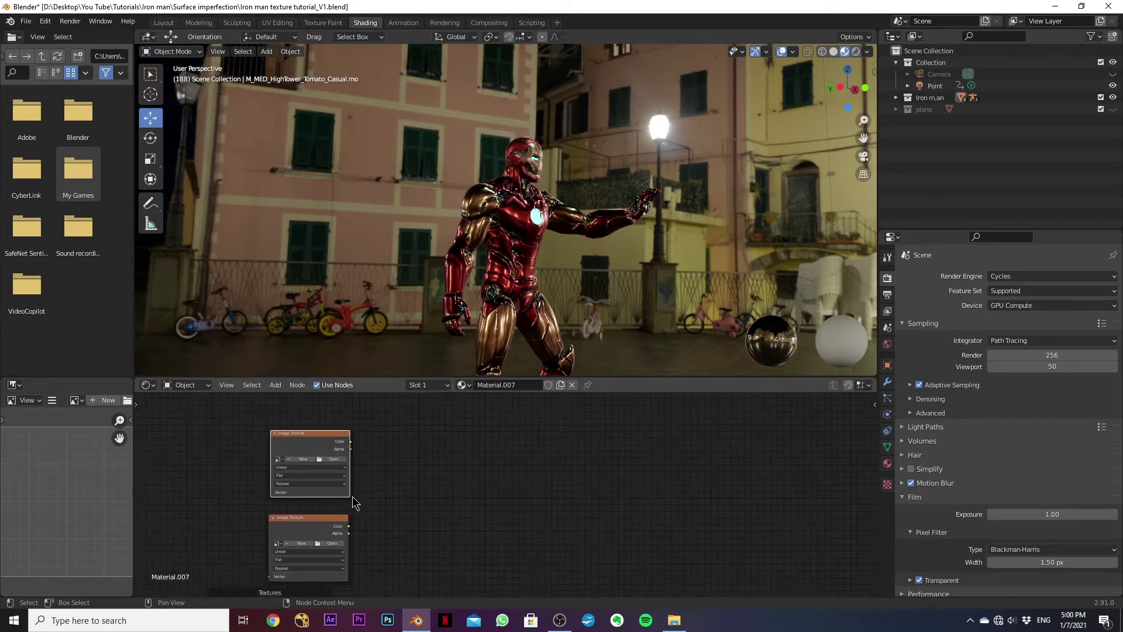
pyautogui.hotkey('shift', 'a')
pyautogui.click(571, 468)
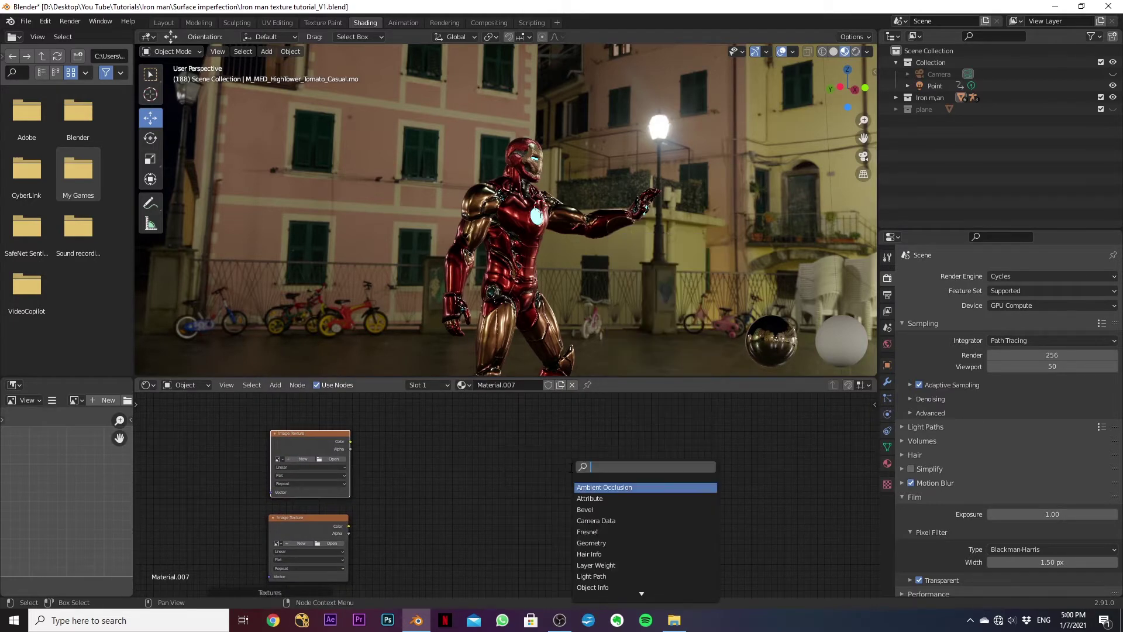
pyautogui.write('mix')
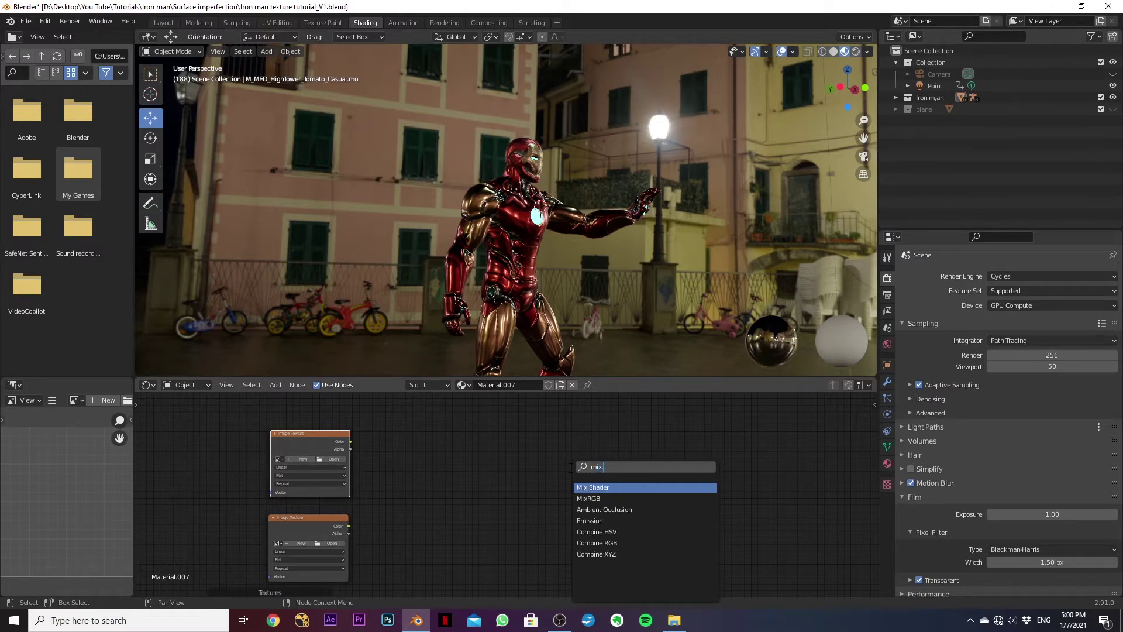
pyautogui.click(599, 500)
pyautogui.click(603, 514)
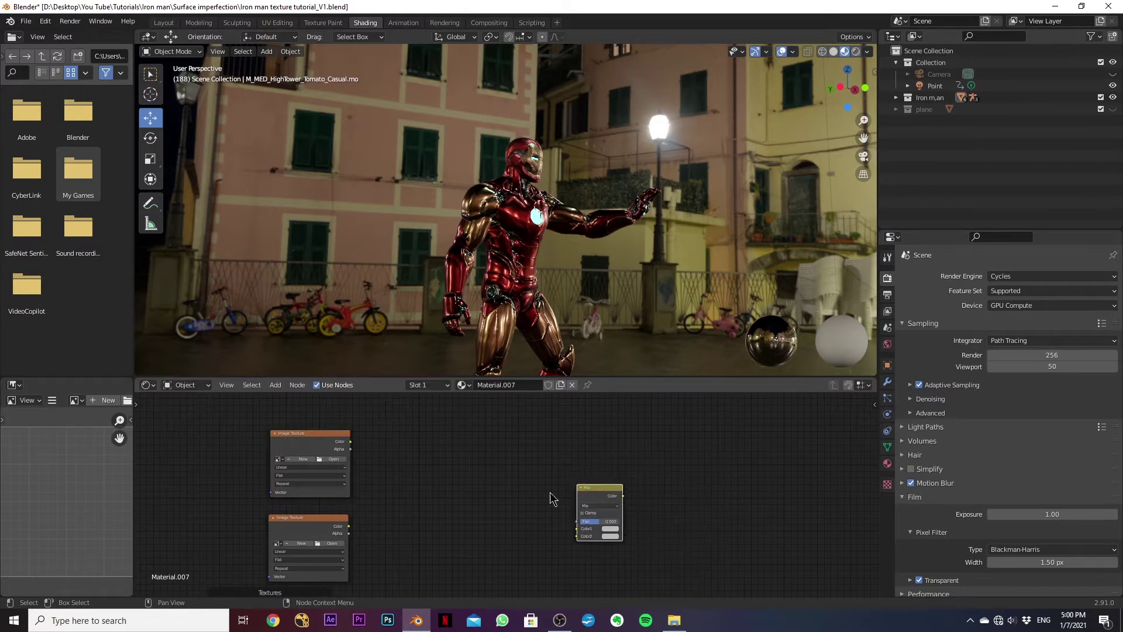
# Add a ColorRamp node between the lower empty Image Texture and the Mix node, and adjust the Mix node's placement.
pyautogui.hotkey('shift', 'a')
pyautogui.click(447, 469)
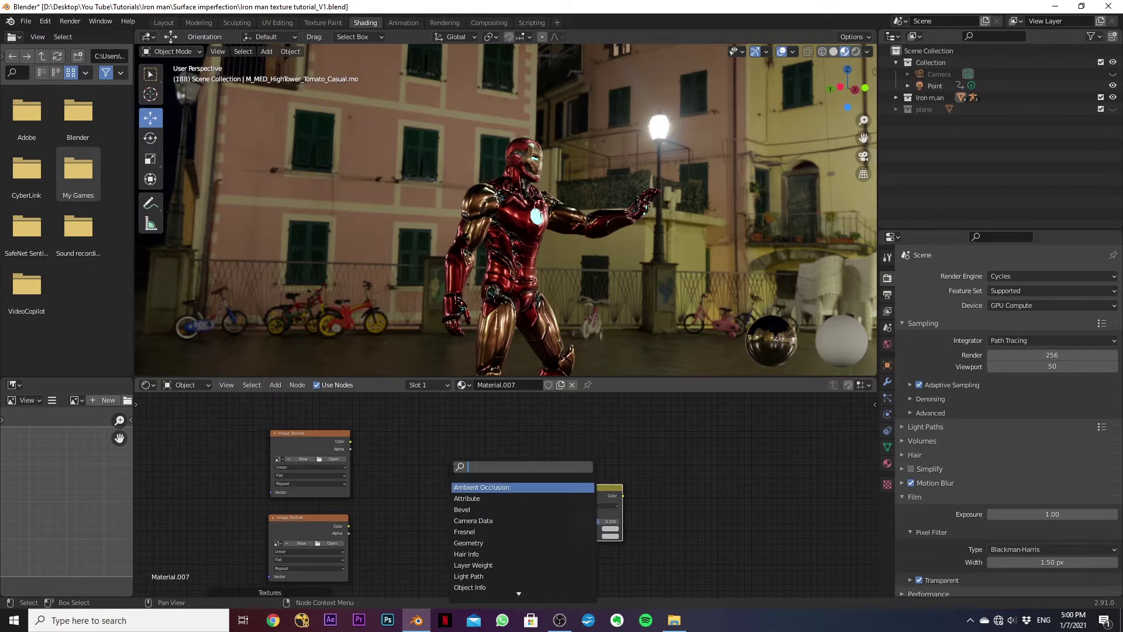
pyautogui.write('color')
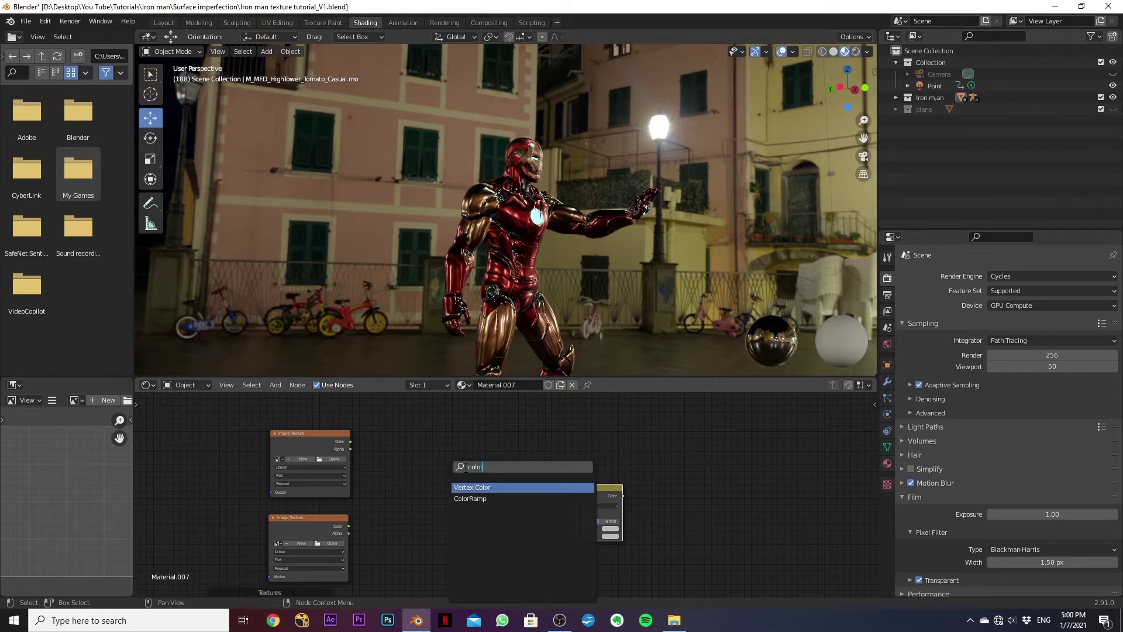
pyautogui.press('Down')
pyautogui.press('Return')
pyautogui.click(498, 512)
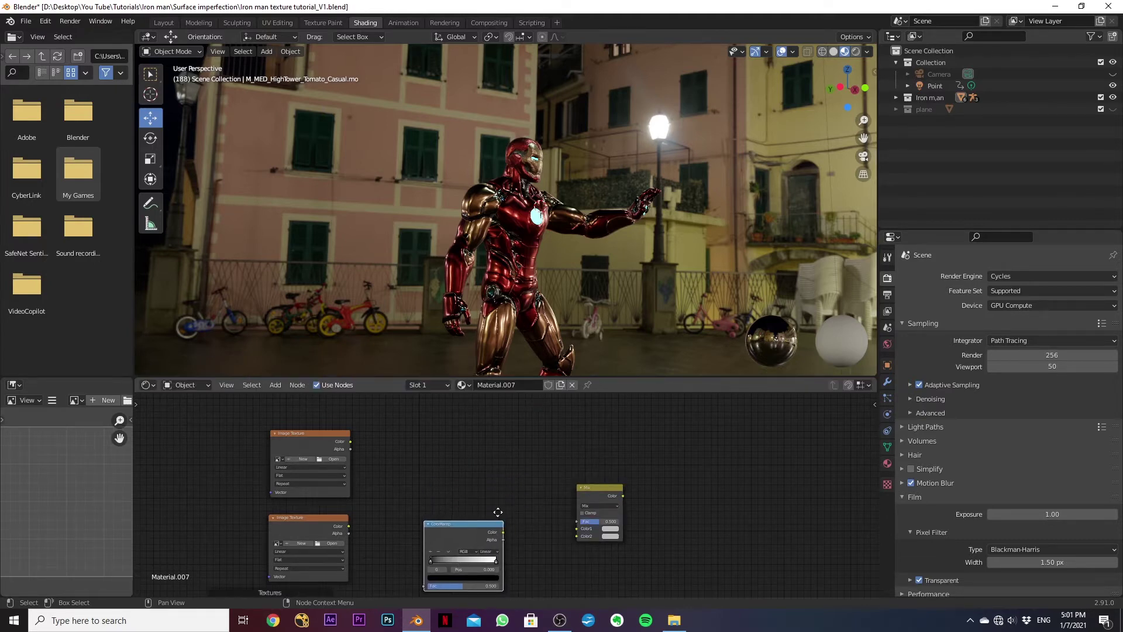
pyautogui.moveTo(498, 512); pyautogui.dragTo(454, 441, button='middle')
pyautogui.moveTo(553, 419)
pyautogui.mouseDown()
pyautogui.moveTo(537, 484)
pyautogui.moveTo(542, 426)
pyautogui.mouseUp()
pyautogui.moveTo(442, 444); pyautogui.dragTo(436, 476, button='middle')
pyautogui.scroll(1, 436, 476)
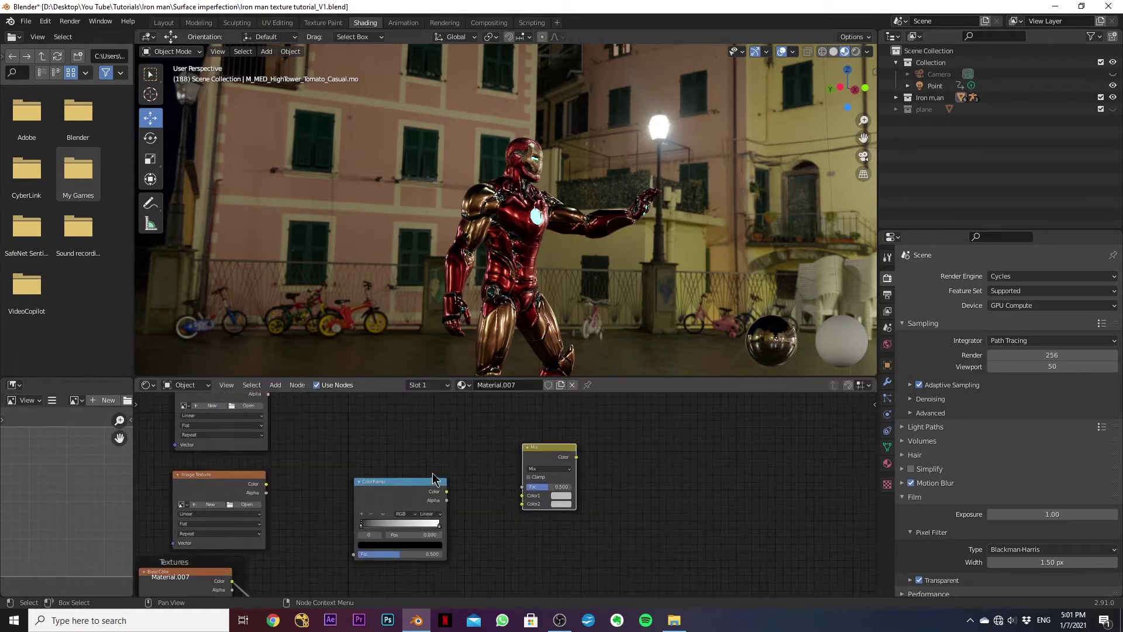
# Connect the upper Image Texture's Color to the Mix node's Color1, and the lower one's Color through the ColorRamp to Color2.
pyautogui.moveTo(364, 423); pyautogui.dragTo(362, 471, button='middle')
pyautogui.moveTo(266, 435); pyautogui.dragTo(283, 471)
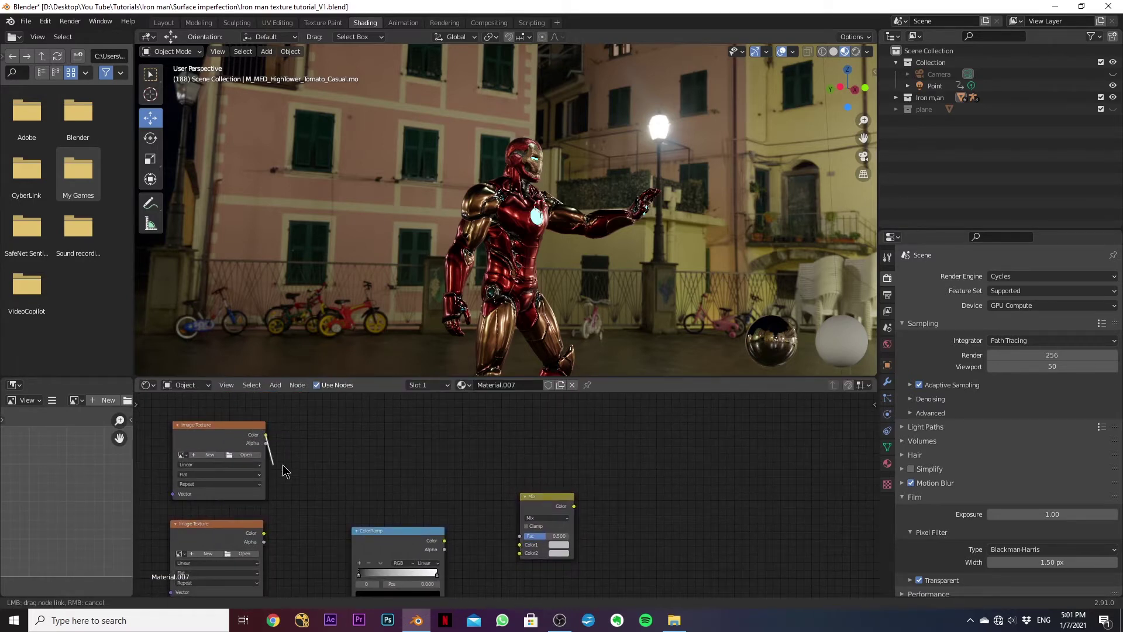
pyautogui.moveTo(480, 560); pyautogui.dragTo(520, 547)
pyautogui.moveTo(290, 493); pyautogui.dragTo(269, 452, button='middle')
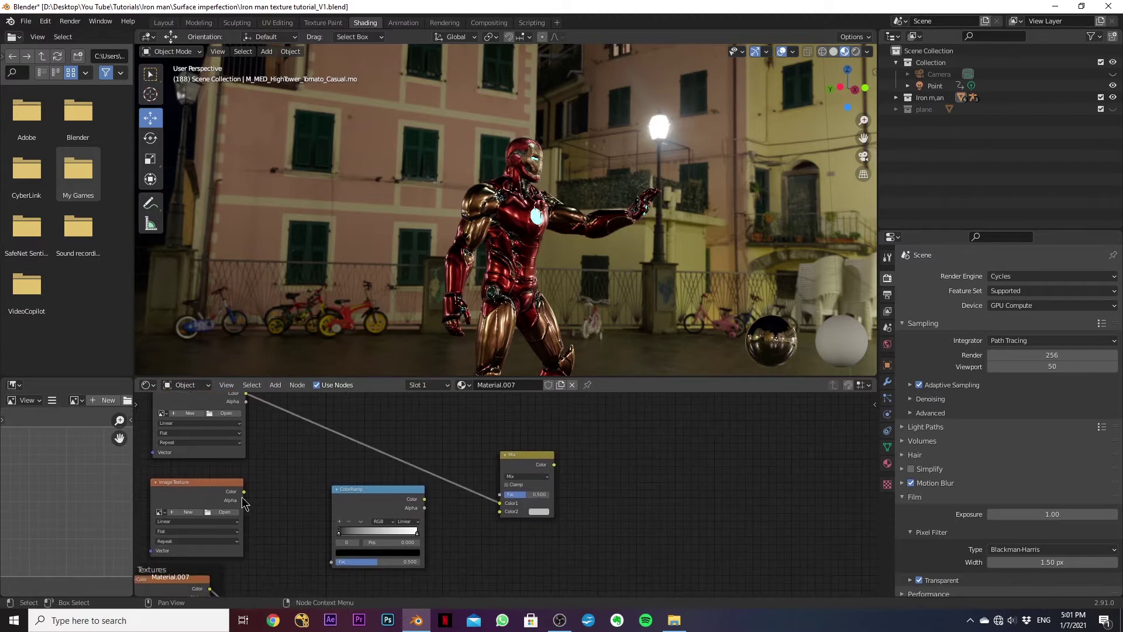
pyautogui.moveTo(245, 490); pyautogui.dragTo(333, 563)
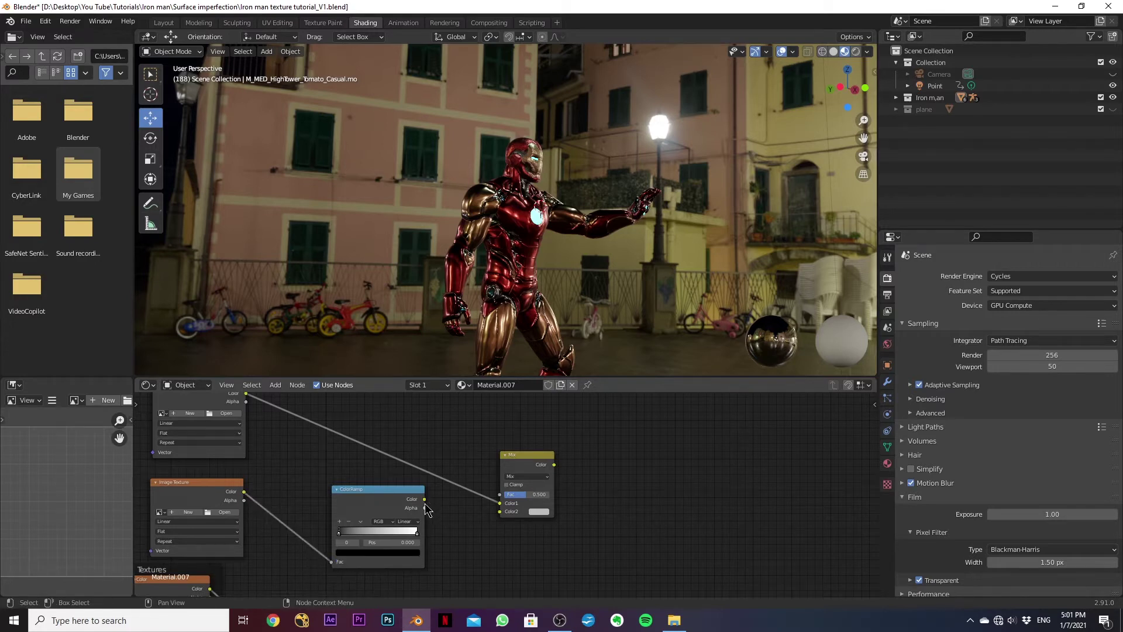
pyautogui.moveTo(424, 500); pyautogui.dragTo(399, 515)
# Connect the Mix node's Color output to the Roughness input of the Principled BSDF.
pyautogui.moveTo(347, 485); pyautogui.dragTo(465, 524, button='middle')
pyautogui.moveTo(533, 480); pyautogui.dragTo(551, 461, button='middle')
pyautogui.scroll(-1, 555, 474)
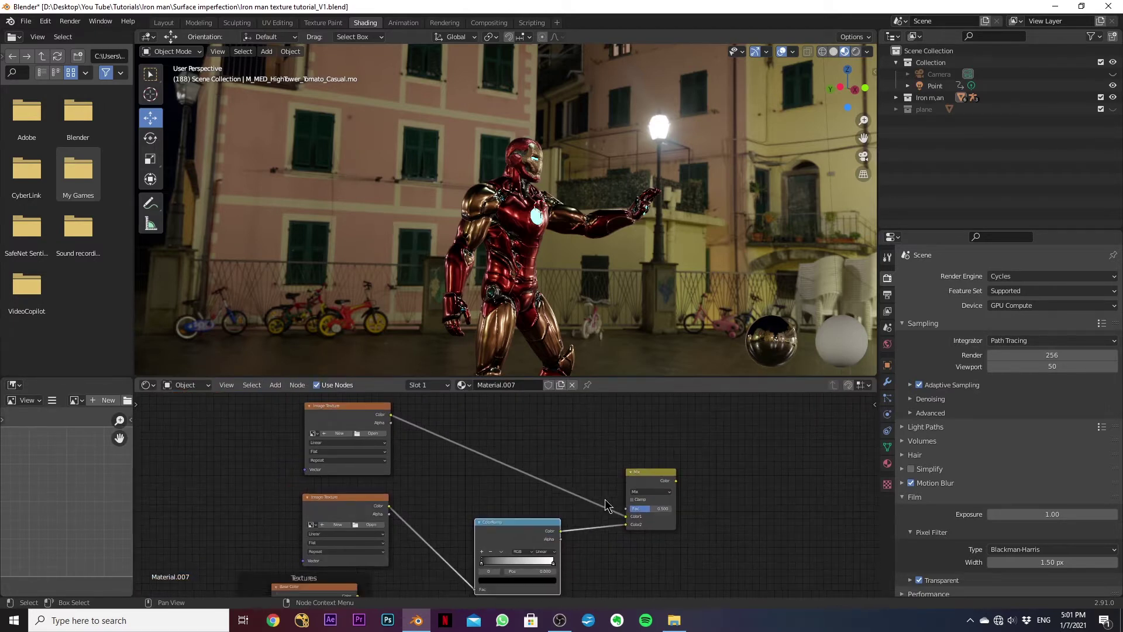
pyautogui.moveTo(669, 571); pyautogui.dragTo(441, 528, button='middle')
pyautogui.scroll(1, 441, 529)
pyautogui.moveTo(409, 420); pyautogui.dragTo(395, 476)
pyautogui.moveTo(501, 510); pyautogui.dragTo(395, 436, button='middle')
pyautogui.scroll(-8, 446, 523)
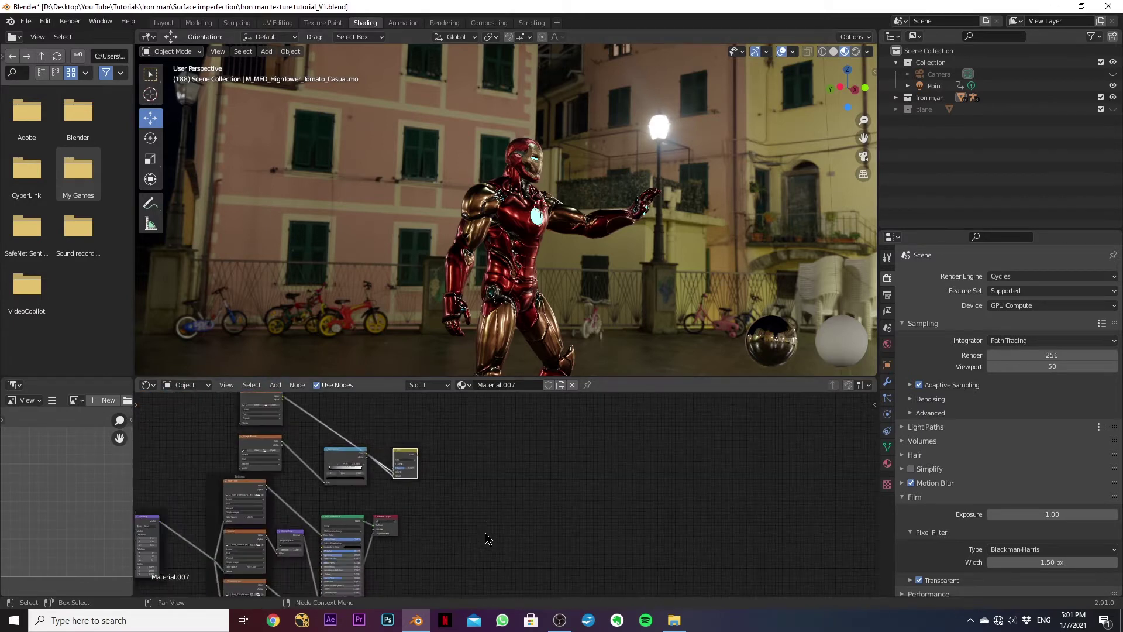
pyautogui.moveTo(486, 526); pyautogui.dragTo(577, 477, button='middle')
pyautogui.scroll(2, 608, 503)
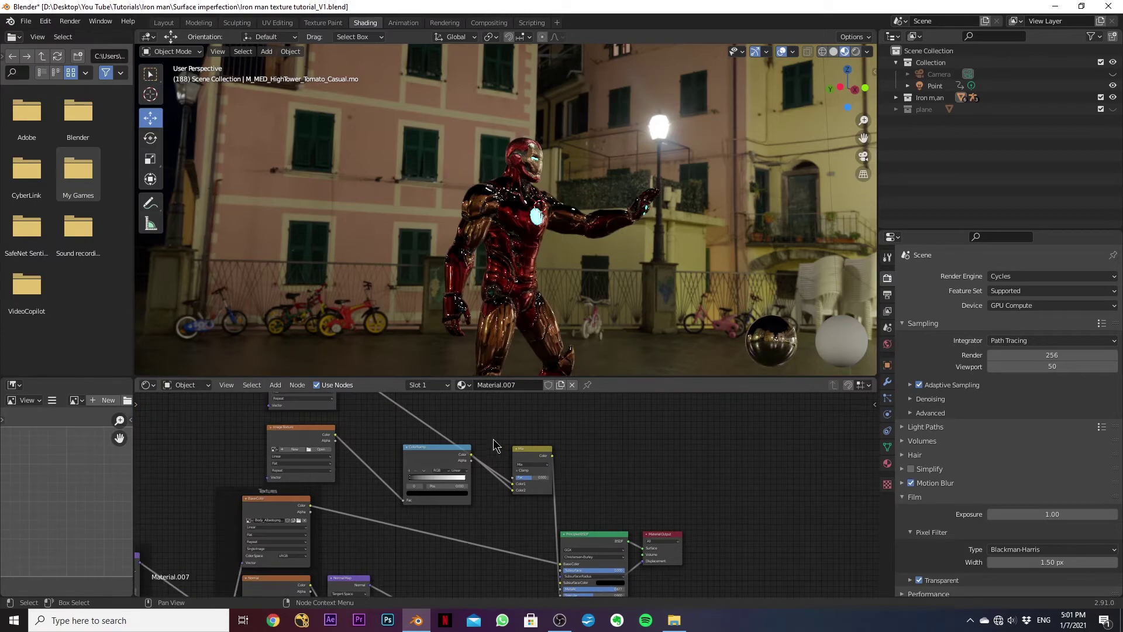
# Examine the body's reflections with the mix connected, and move the Mix node up and closer to the ColorRamp.
pyautogui.scroll(-1, 493, 439)
pyautogui.scroll(5, 525, 291)
pyautogui.scroll(-3, 524, 285)
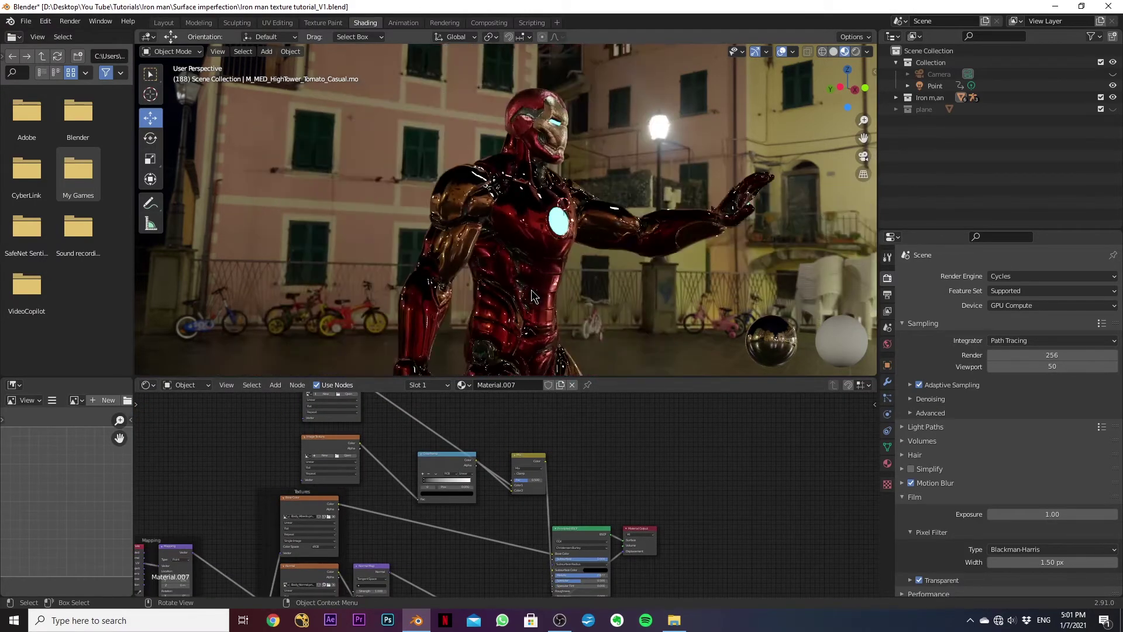
pyautogui.scroll(3, 530, 293)
pyautogui.scroll(-5, 527, 296)
pyautogui.moveTo(527, 296)
pyautogui.mouseDown(button='middle')
pyautogui.moveTo(519, 316)
pyautogui.moveTo(453, 326)
pyautogui.moveTo(514, 301)
pyautogui.mouseUp(button='middle')
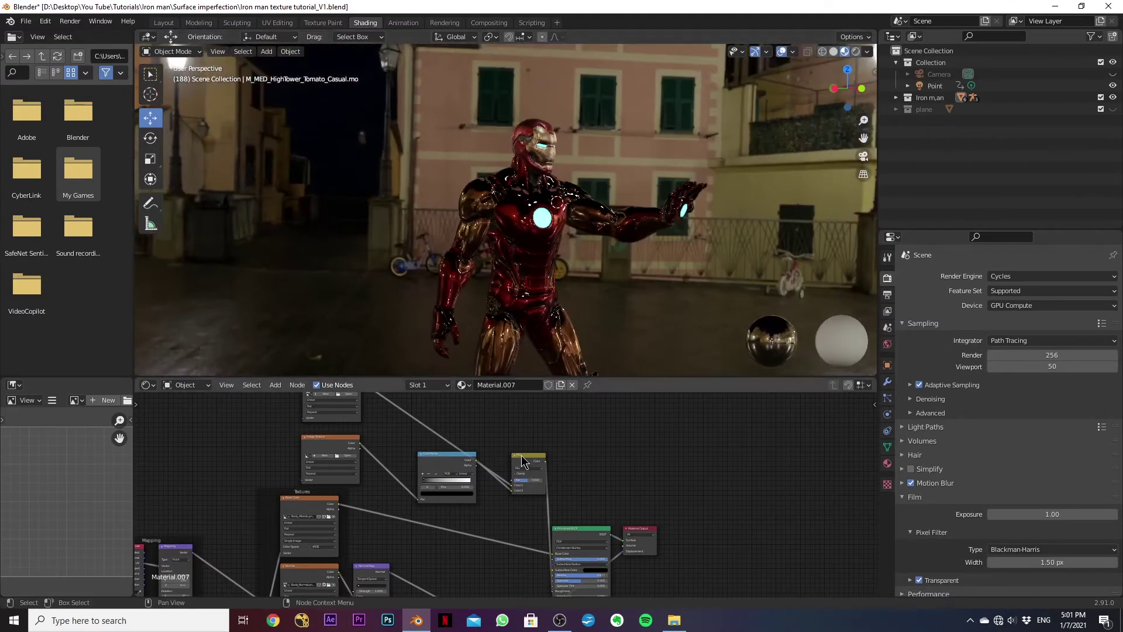
pyautogui.moveTo(523, 462); pyautogui.dragTo(496, 433)
pyautogui.scroll(3, 534, 437)
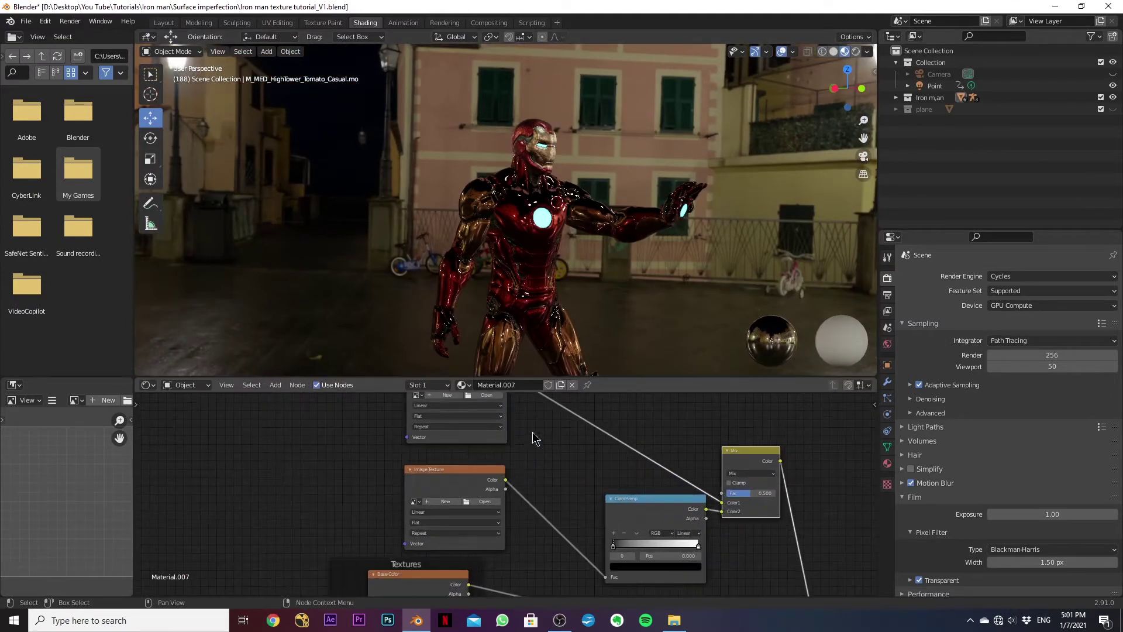
# Load se4objgc_4K_Roughness.jpg from the Metal_Bare_se4objgc_4K_surface_ms import folder into the upper Image Texture node.
pyautogui.moveTo(533, 431); pyautogui.dragTo(484, 481, button='middle')
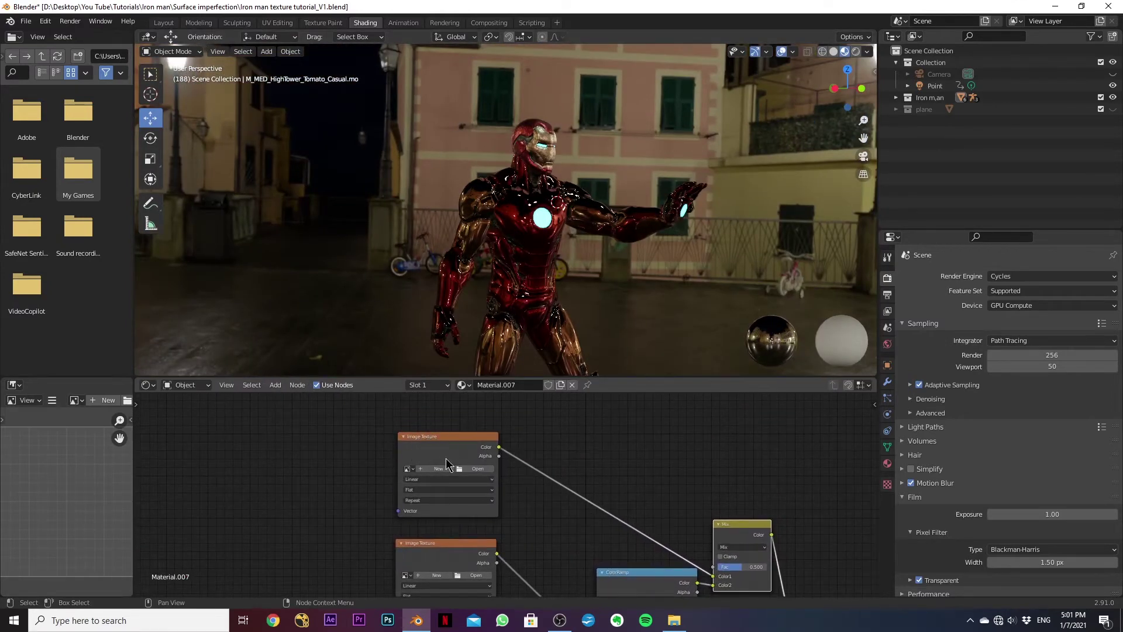
pyautogui.click(466, 469)
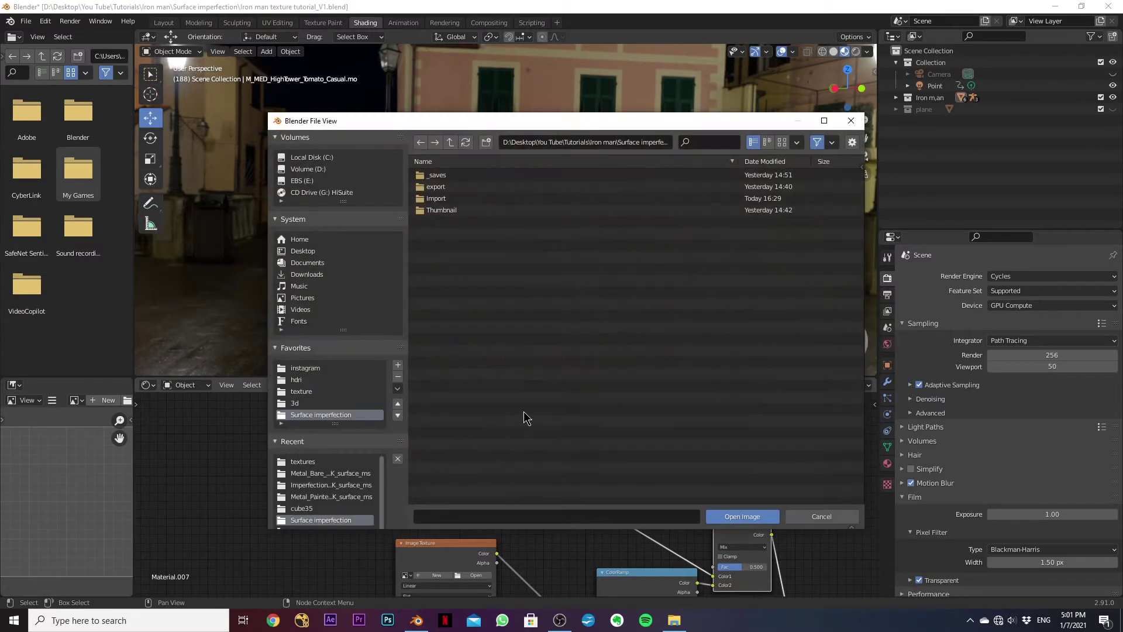
pyautogui.click(438, 199)
pyautogui.click(439, 200)
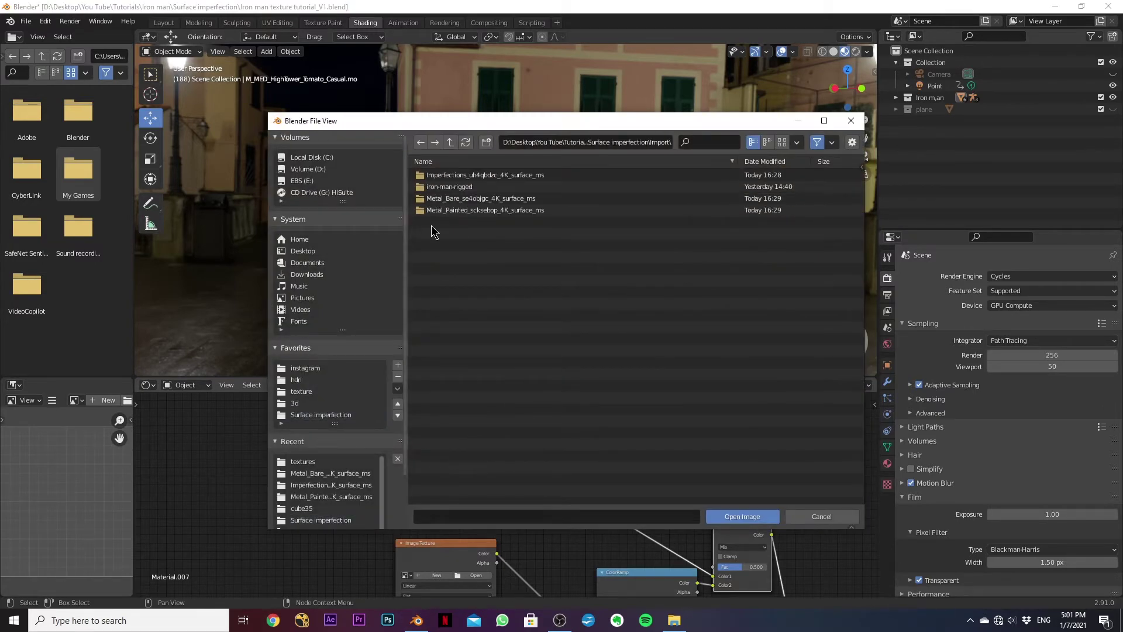
pyautogui.doubleClick(462, 199)
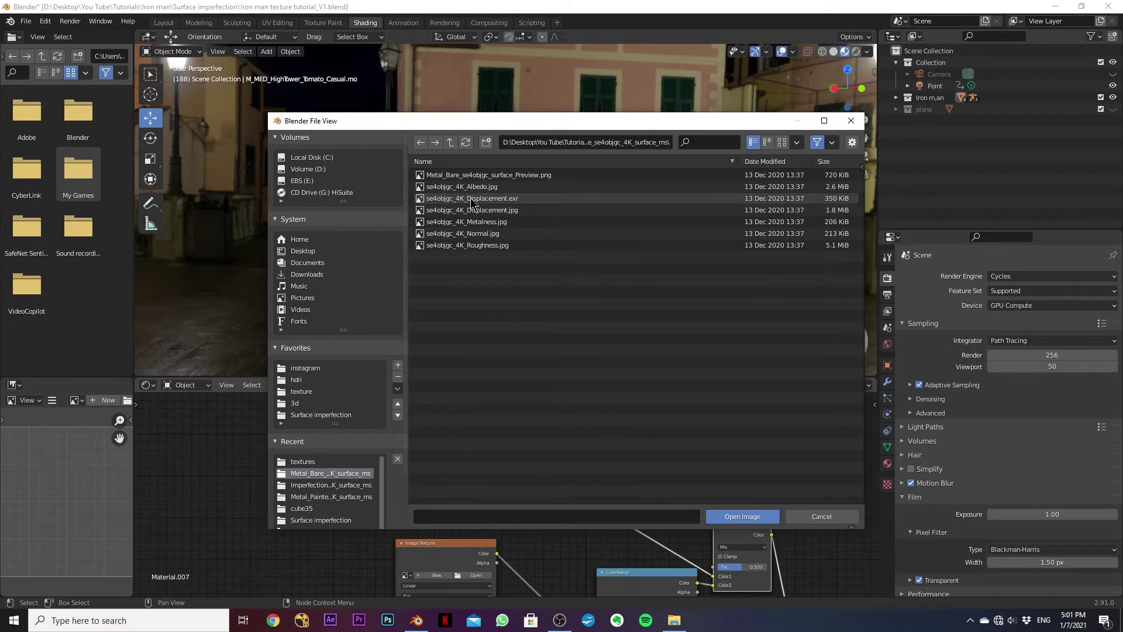
pyautogui.doubleClick(487, 246)
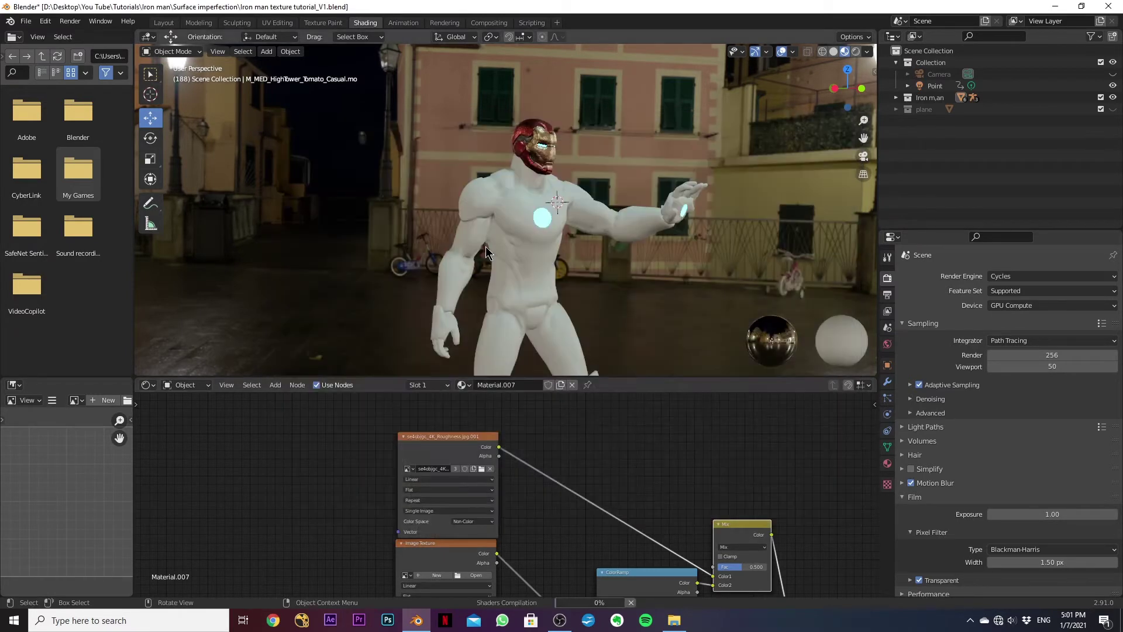
# Load uh4qbdzc_4K_Roughness.jpg from the Imperfections_uh4qbdzc_4K_surface_ms folder into the lower Image Texture node.
pyautogui.moveTo(541, 491)
pyautogui.mouseDown(button='middle')
pyautogui.moveTo(532, 441)
pyautogui.moveTo(543, 489)
pyautogui.moveTo(550, 476)
pyautogui.mouseUp(button='middle')
pyautogui.scroll(3, 599, 240)
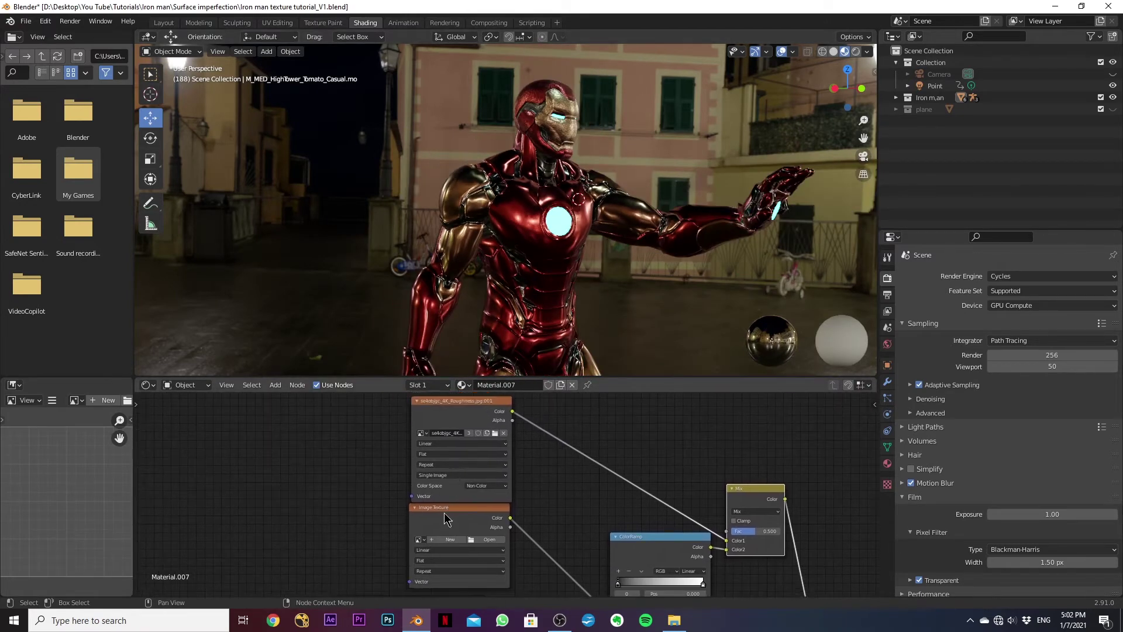
pyautogui.click(444, 513)
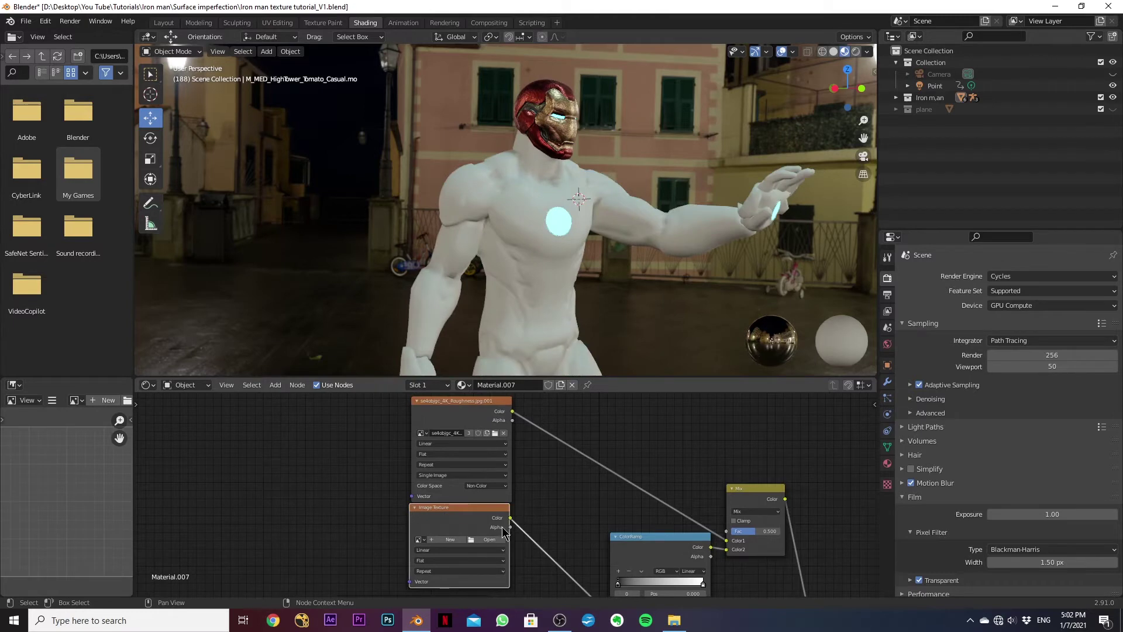
pyautogui.click(488, 540)
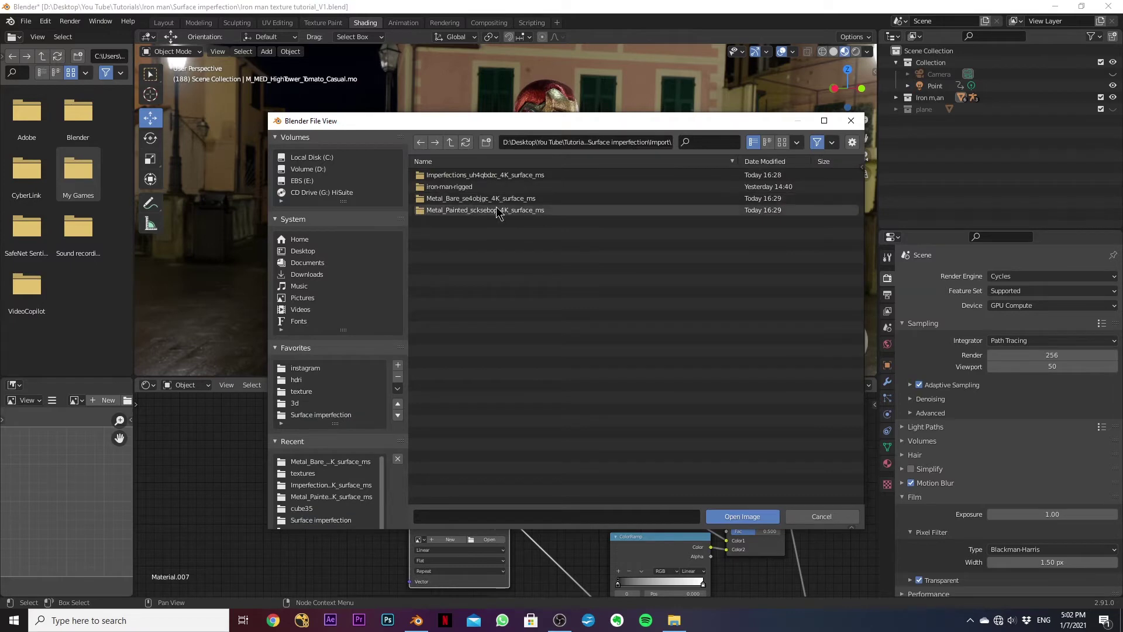
pyautogui.click(472, 176)
pyautogui.rightClick(470, 180)
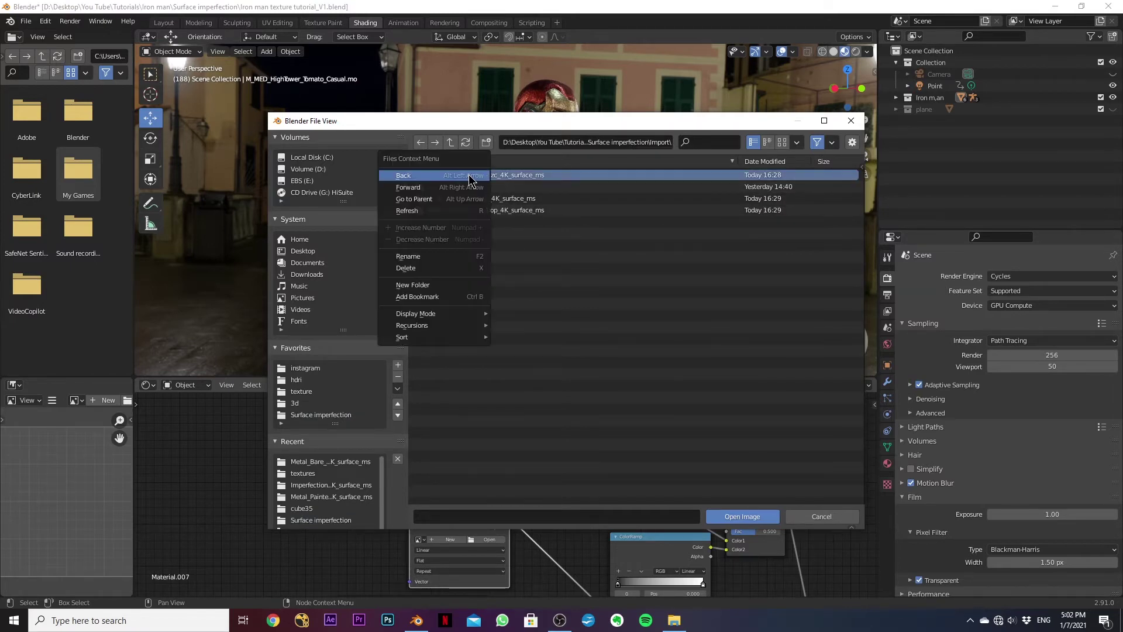
pyautogui.doubleClick(528, 179)
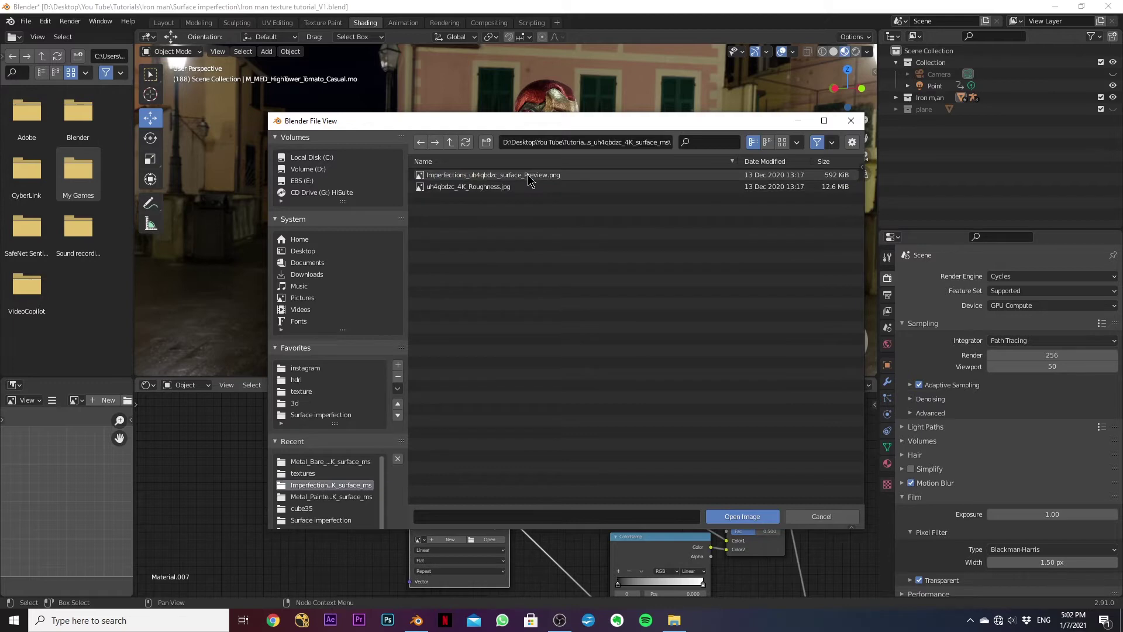
pyautogui.doubleClick(480, 187)
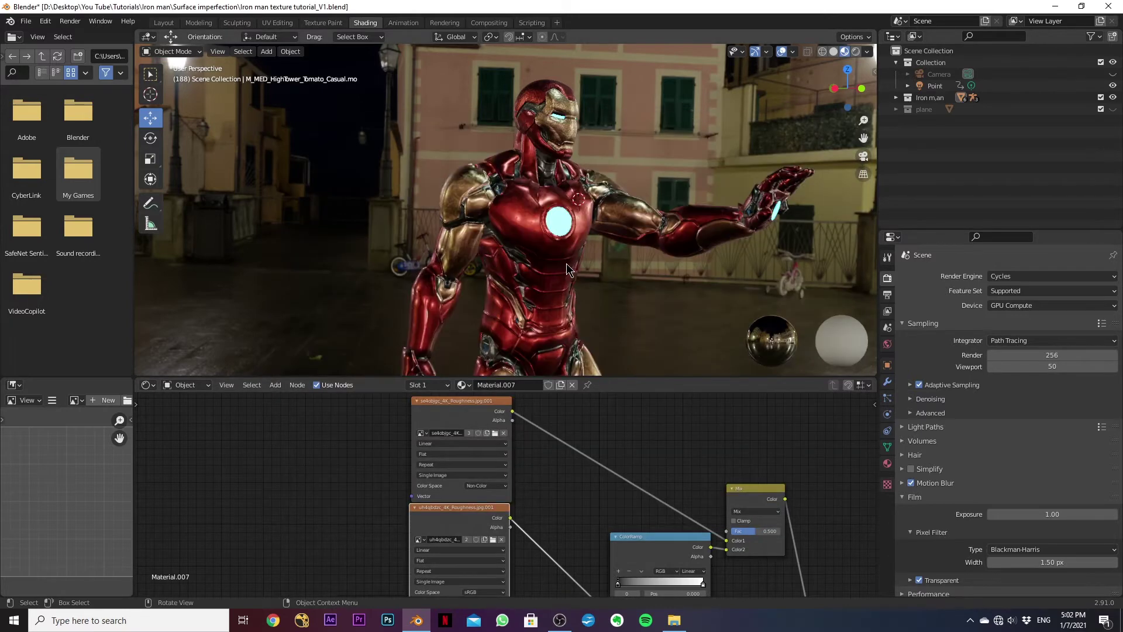
# Adjust the ColorRamp's black stop and try a Mix factor of 0.667 before setting the factor back to 0.500.
pyautogui.moveTo(499, 254); pyautogui.dragTo(573, 222, button='middle')
pyautogui.moveTo(667, 585); pyautogui.dragTo(485, 527, button='middle')
pyautogui.moveTo(436, 525); pyautogui.dragTo(404, 521)
pyautogui.scroll(6, 447, 286)
pyautogui.scroll(-8, 458, 328)
pyautogui.moveTo(467, 330); pyautogui.dragTo(512, 314, button='middle')
pyautogui.scroll(4, 512, 314)
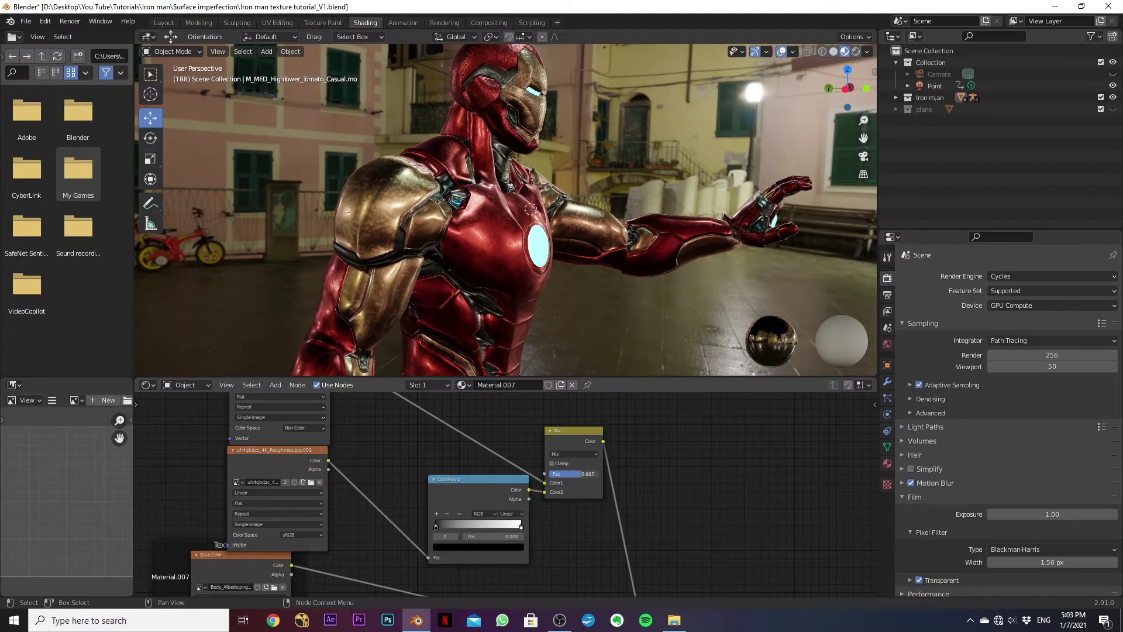
pyautogui.moveTo(585, 474)
pyautogui.mouseDown()
pyautogui.moveTo(568, 473)
pyautogui.moveTo(579, 473)
pyautogui.mouseUp()
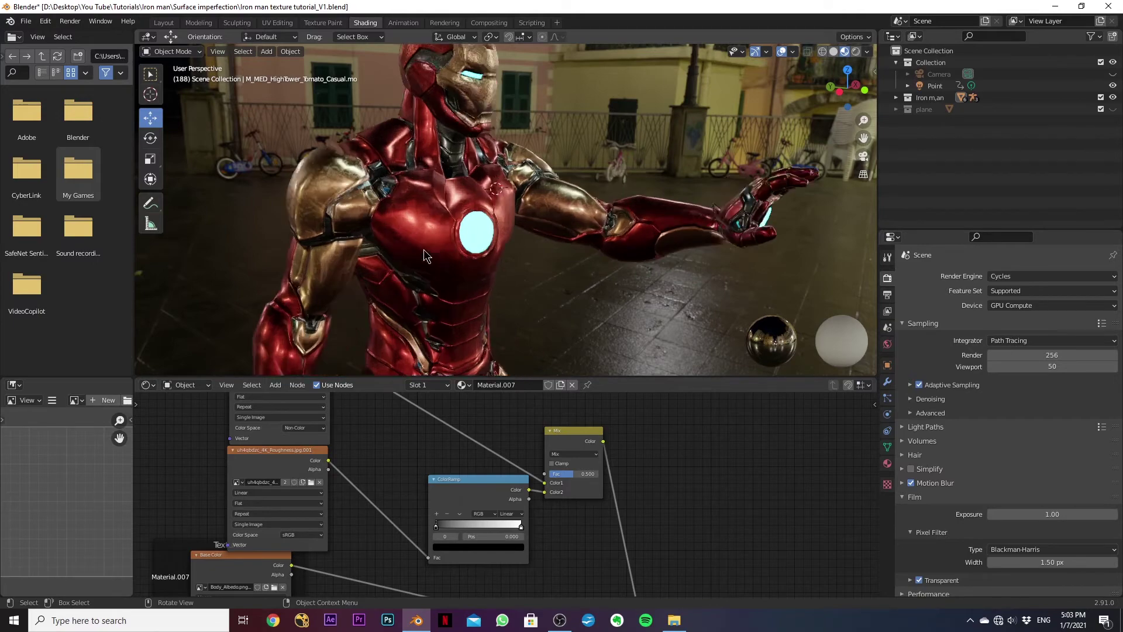
# Examine the roughness imperfections up close on the gold shoulder and the red chest plates.
pyautogui.scroll(4, 424, 250)
pyautogui.moveTo(430, 253); pyautogui.dragTo(492, 257, button='middle')
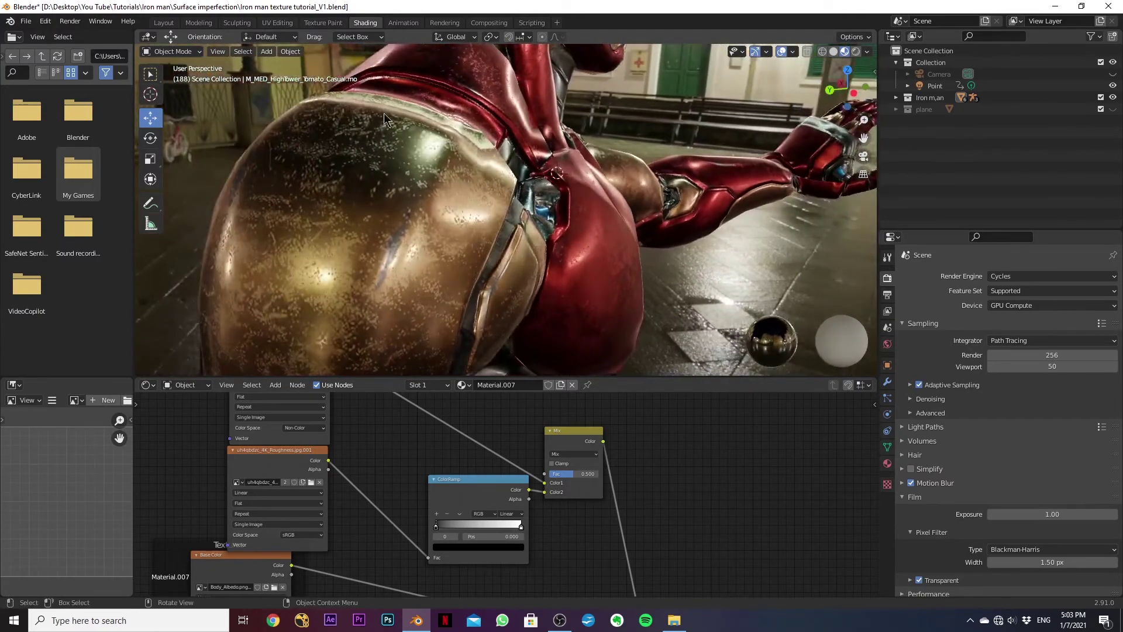
pyautogui.moveTo(356, 207); pyautogui.dragTo(601, 254, button='middle')
pyautogui.scroll(3, 505, 268)
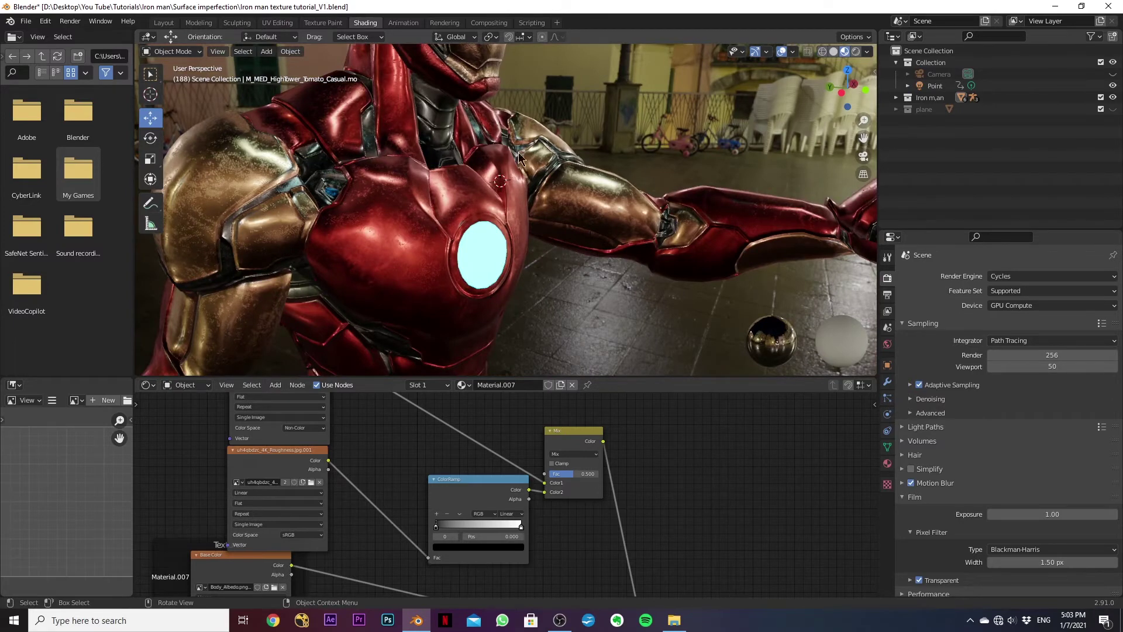
pyautogui.scroll(-4, 510, 254)
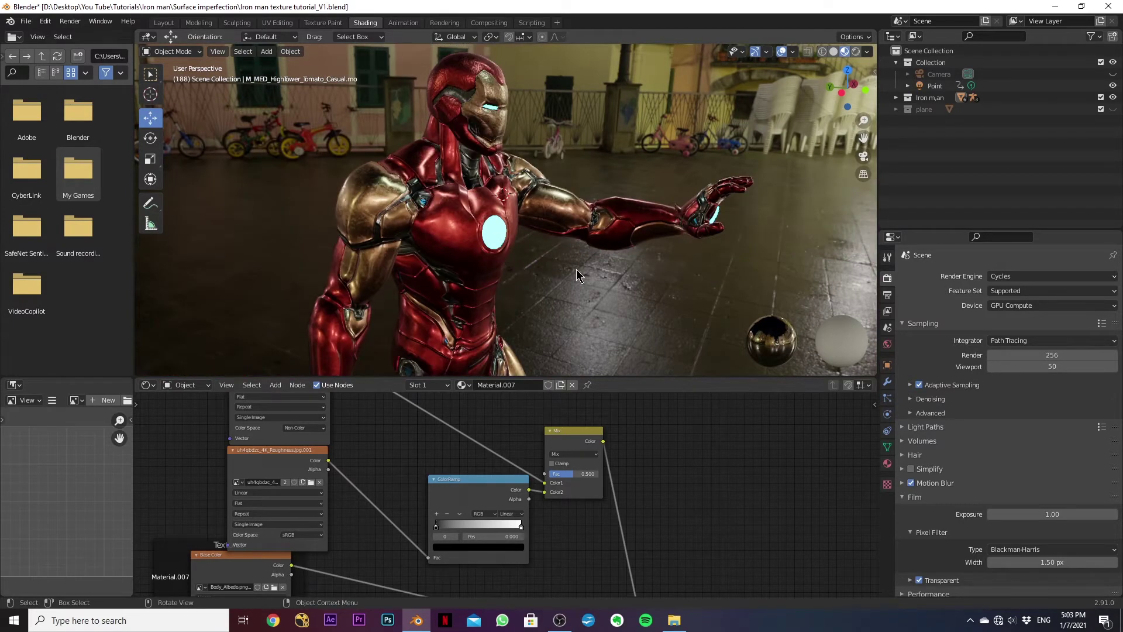
pyautogui.moveTo(577, 269); pyautogui.dragTo(554, 244, button='middle')
# Move the Displacement node up beside its texture node and expand it.
pyautogui.scroll(-3, 668, 465)
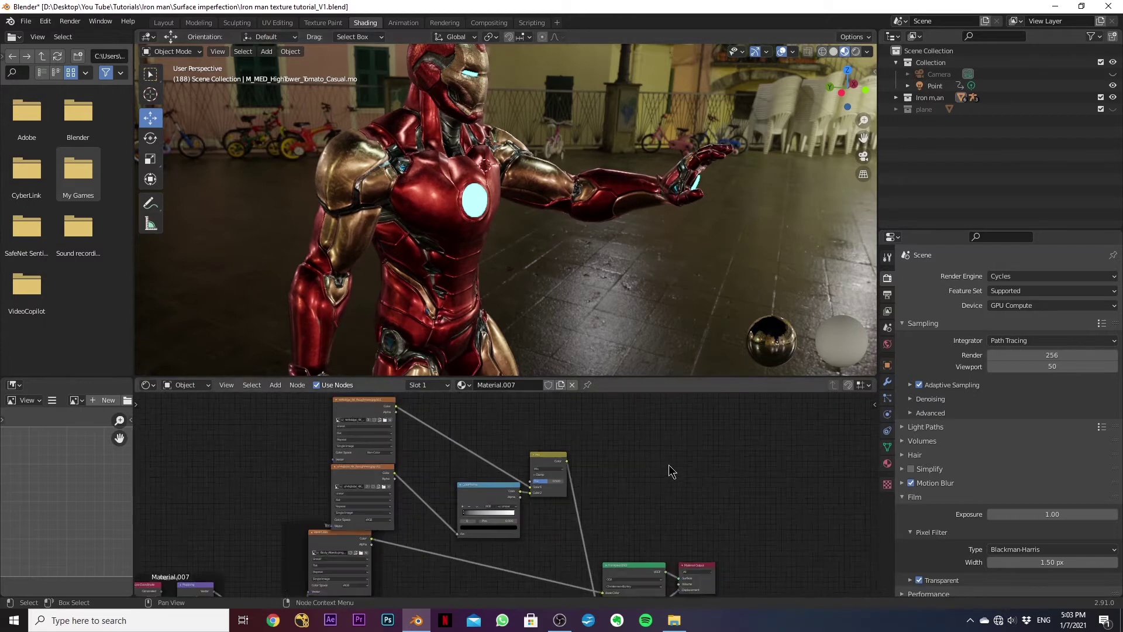
pyautogui.scroll(-3, 669, 465)
pyautogui.moveTo(619, 503); pyautogui.dragTo(527, 402, button='middle')
pyautogui.moveTo(649, 486)
pyautogui.mouseDown(button='middle')
pyautogui.moveTo(724, 421)
pyautogui.moveTo(762, 430)
pyautogui.mouseUp(button='middle')
pyautogui.click(554, 470)
pyautogui.moveTo(561, 471); pyautogui.dragTo(544, 425)
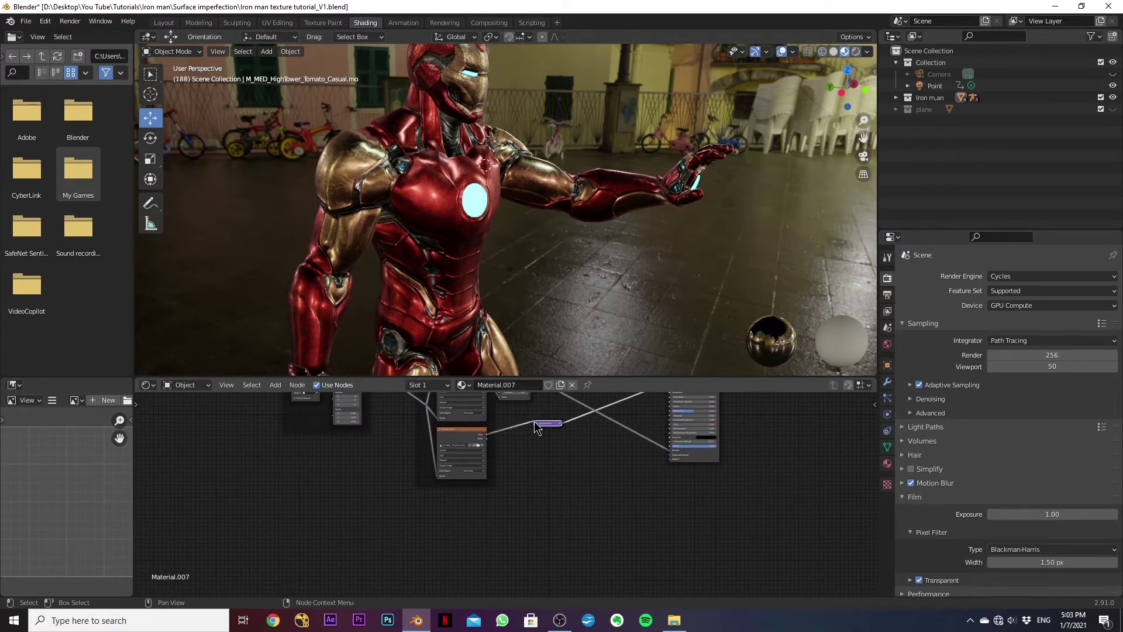
pyautogui.click(536, 423)
# Add an Image Texture node below the Displacement texture with linked Texture Coordinate and Mapping nodes, and space those two farther from it.
pyautogui.hotkey('shift', 'a')
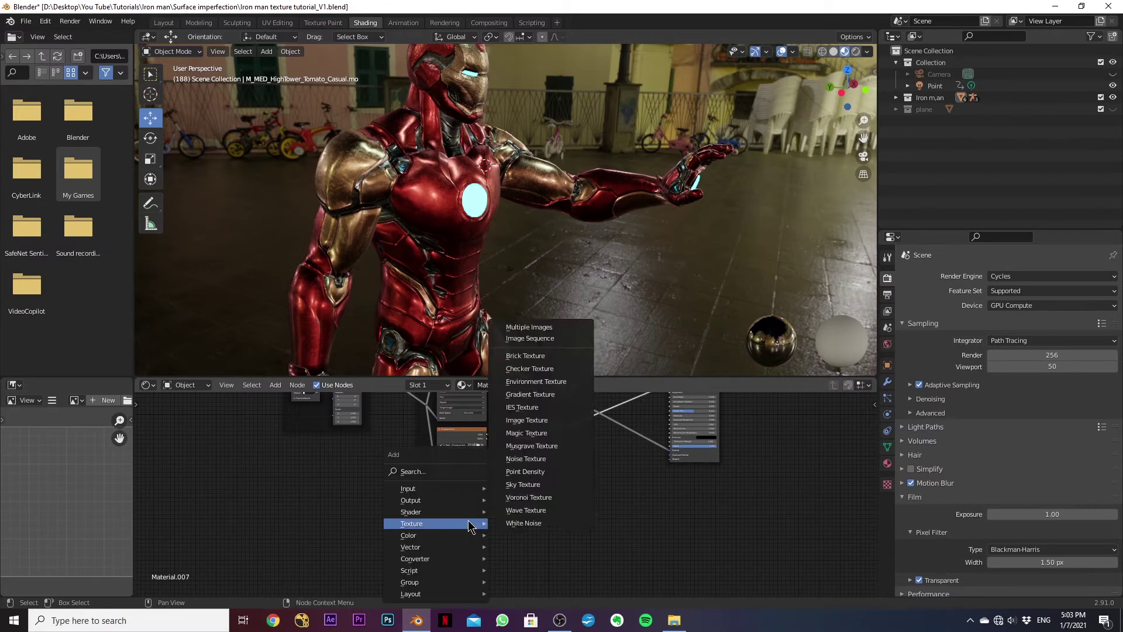
pyautogui.click(457, 468)
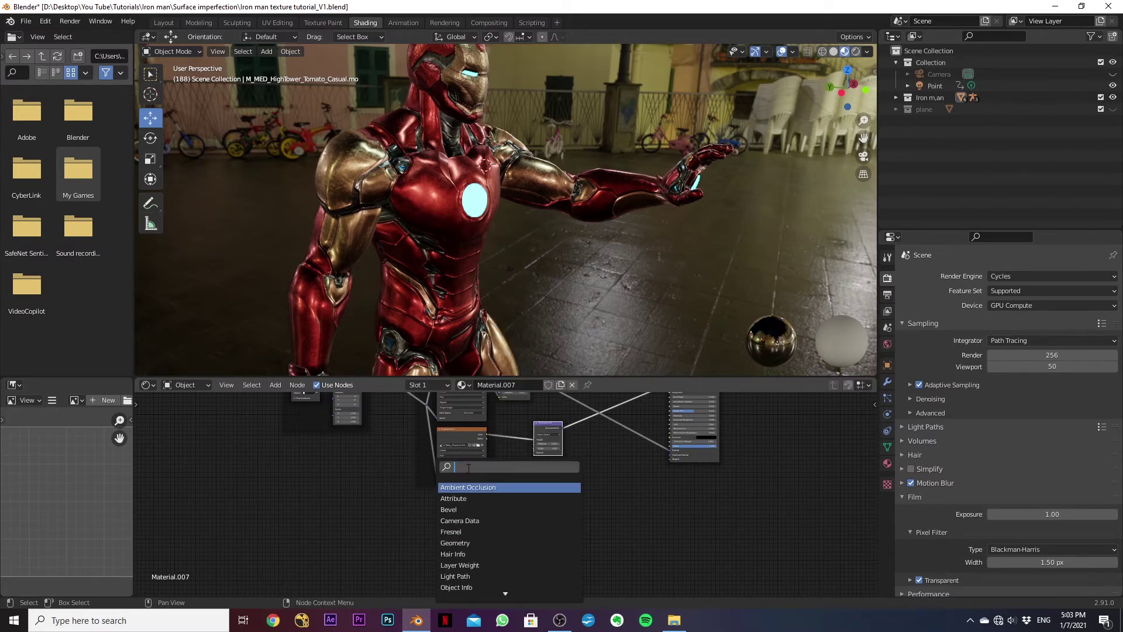
pyautogui.write('ima')
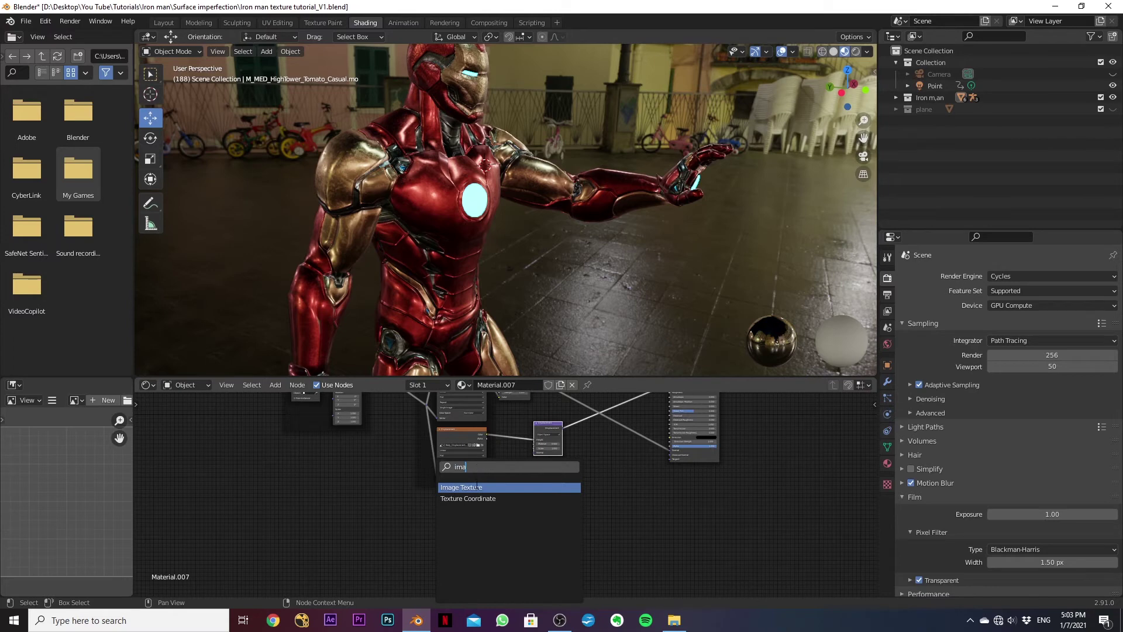
pyautogui.click(476, 486)
pyautogui.scroll(2, 466, 518)
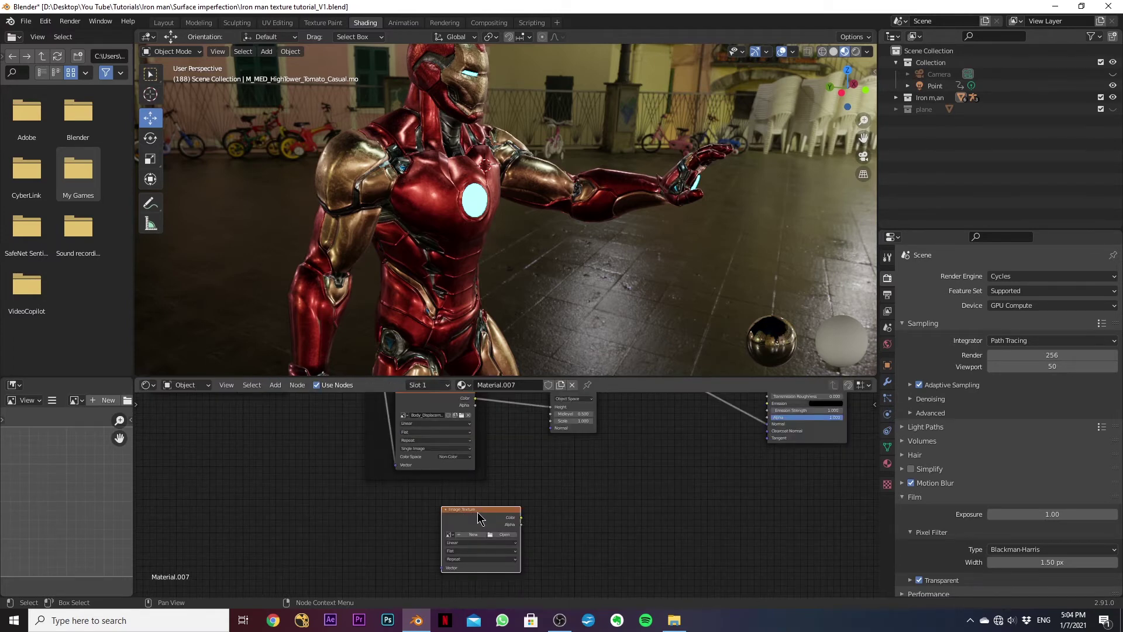
pyautogui.hotkey('ctrl', 't')
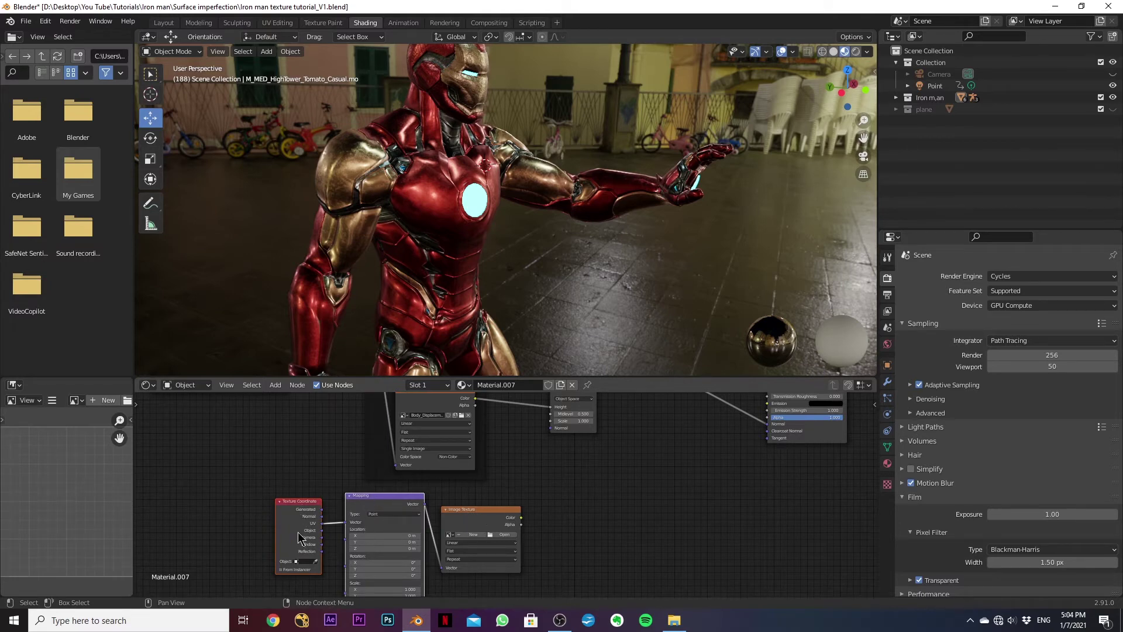
pyautogui.moveTo(364, 500); pyautogui.dragTo(337, 496)
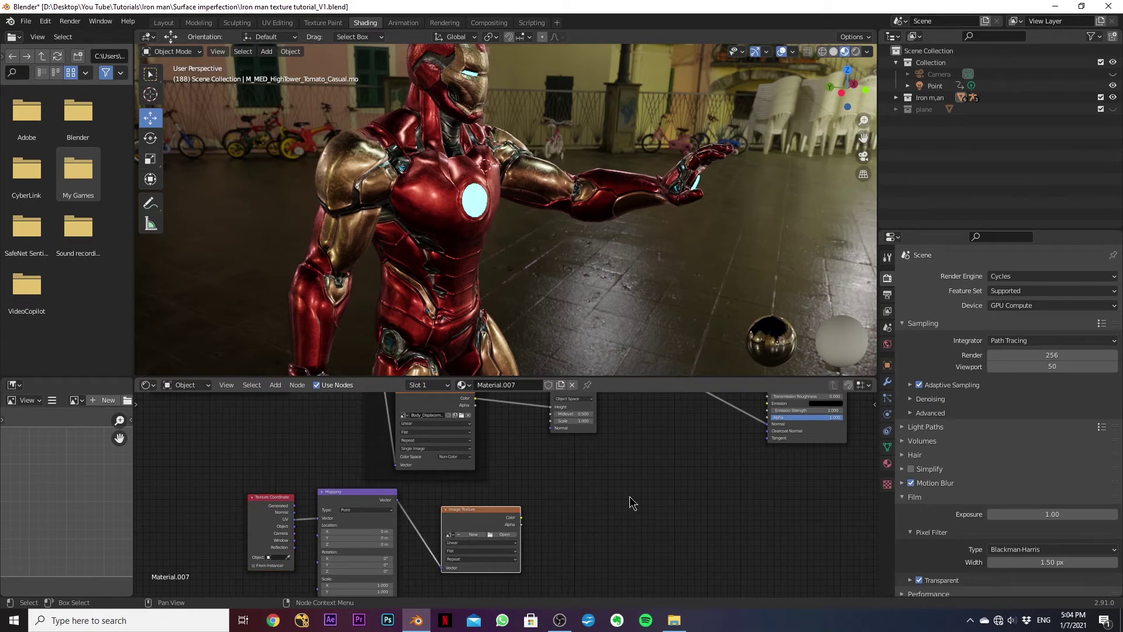
# Add a Bump node on the link between the Normal Map and the Principled BSDF's Normal input, and position it beside the Normal Map.
pyautogui.moveTo(630, 501); pyautogui.dragTo(549, 538, button='middle')
pyautogui.hotkey('shift', 'a')
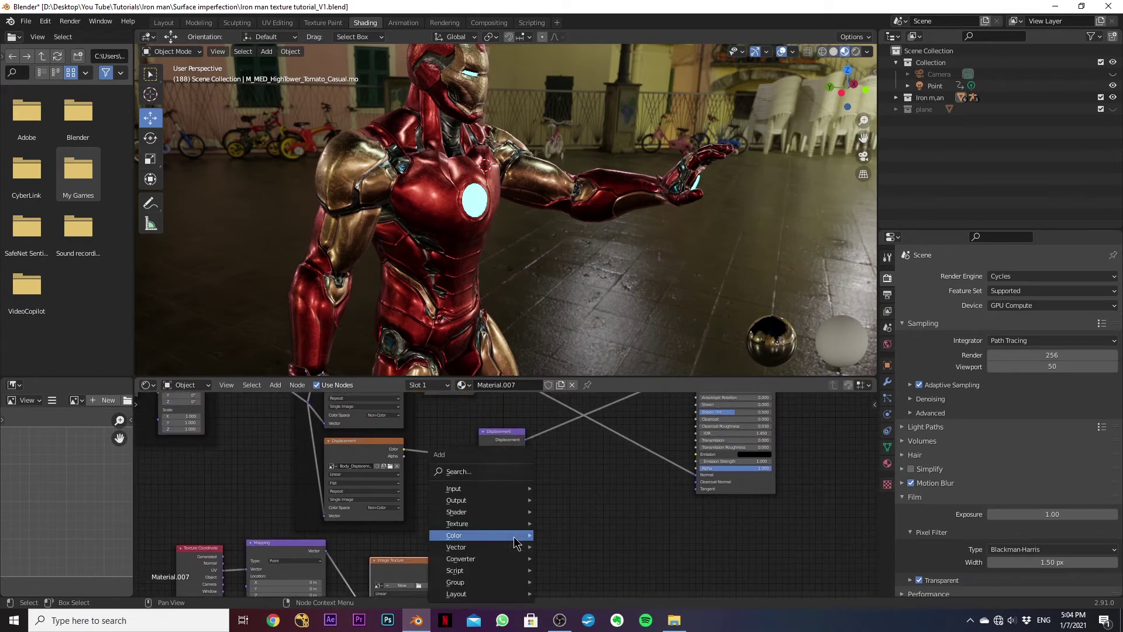
pyautogui.click(477, 471)
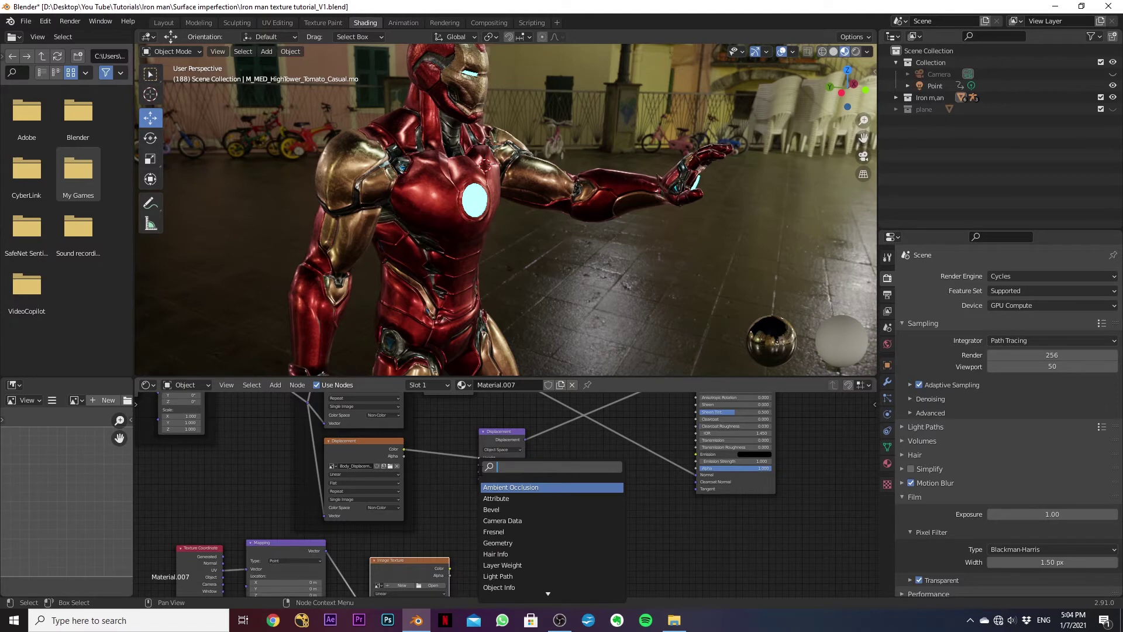
pyautogui.write('bum')
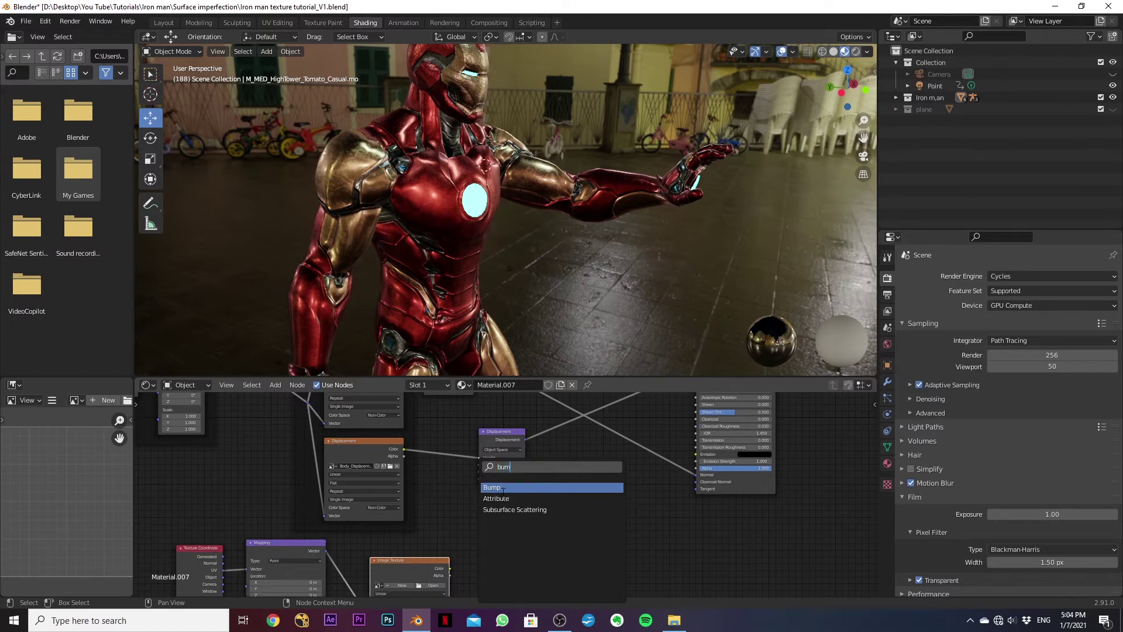
pyautogui.click(504, 487)
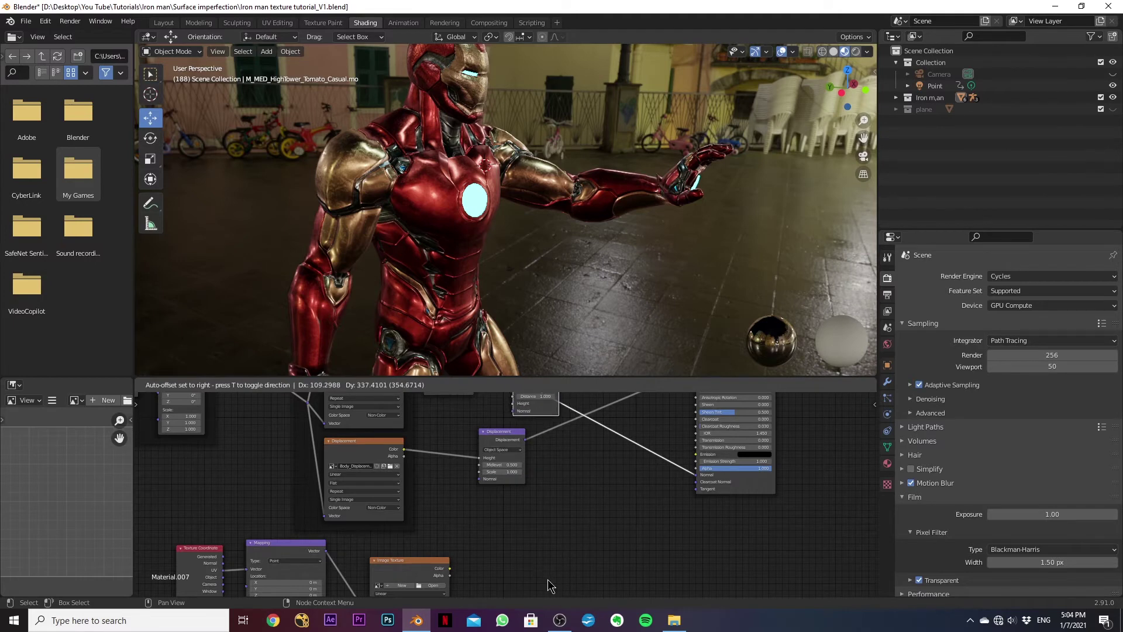
pyautogui.click(543, 375)
pyautogui.moveTo(554, 496); pyautogui.dragTo(548, 595, button='middle')
pyautogui.scroll(5, 469, 420)
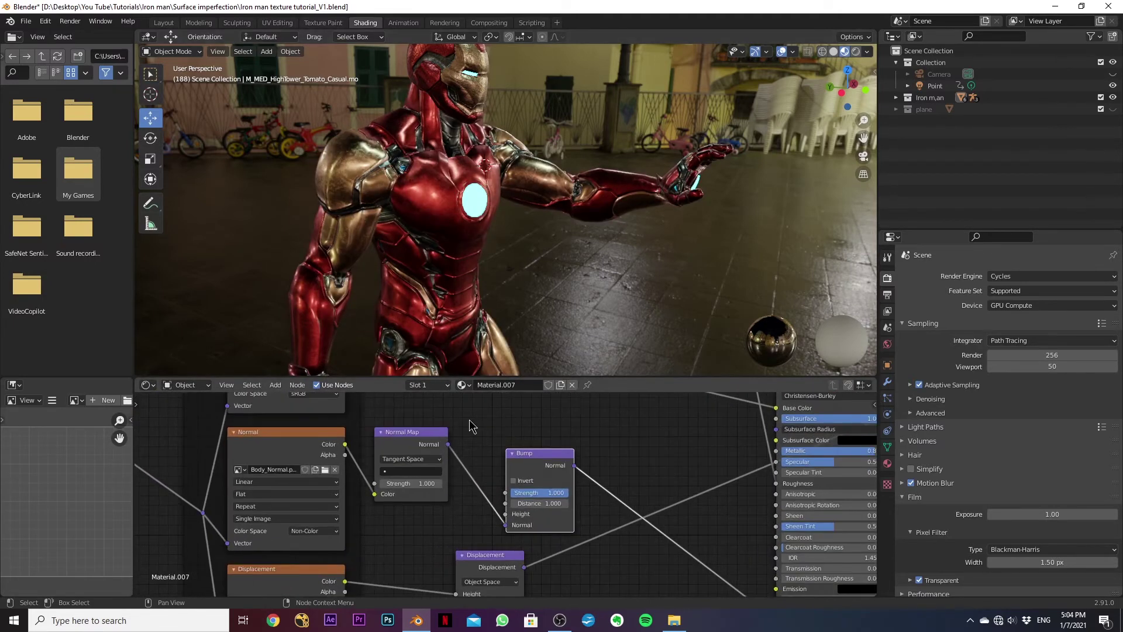
pyautogui.scroll(-3, 389, 431)
pyautogui.scroll(3, 489, 459)
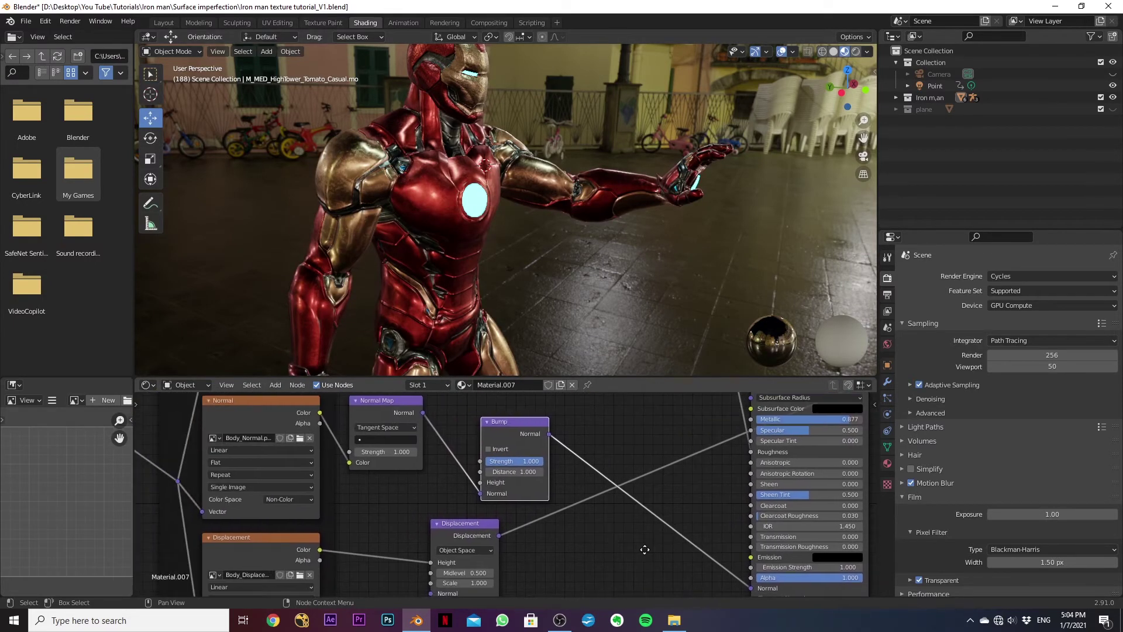
pyautogui.moveTo(489, 459); pyautogui.dragTo(500, 444)
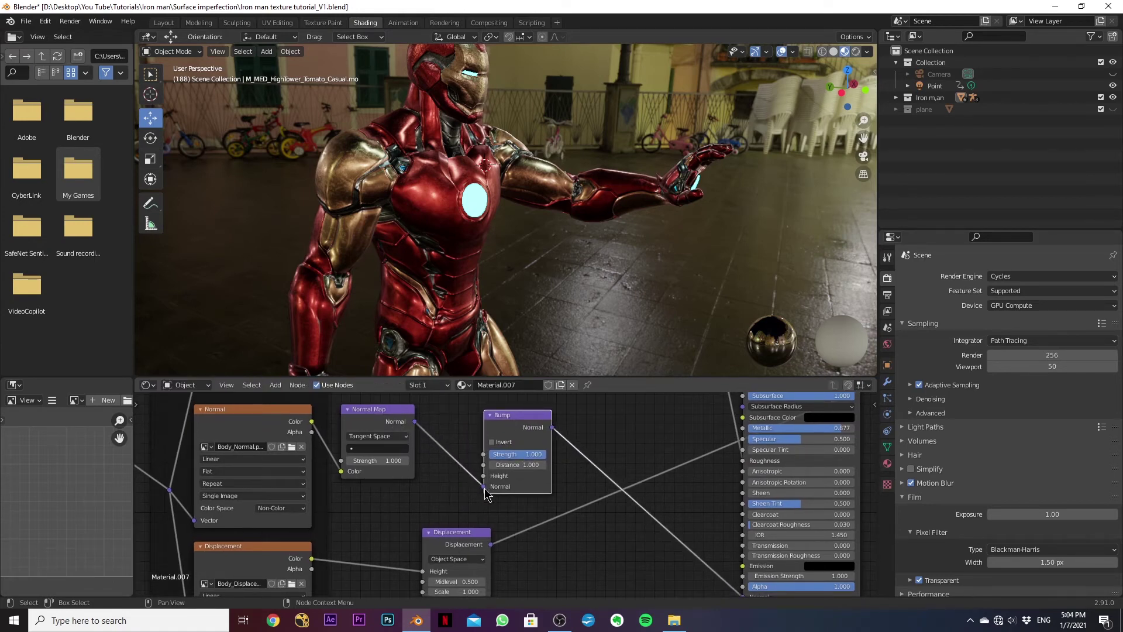
# Connect the new Image Texture node's Color output to the Height input of the Bump node.
pyautogui.moveTo(600, 471); pyautogui.dragTo(472, 467, button='middle')
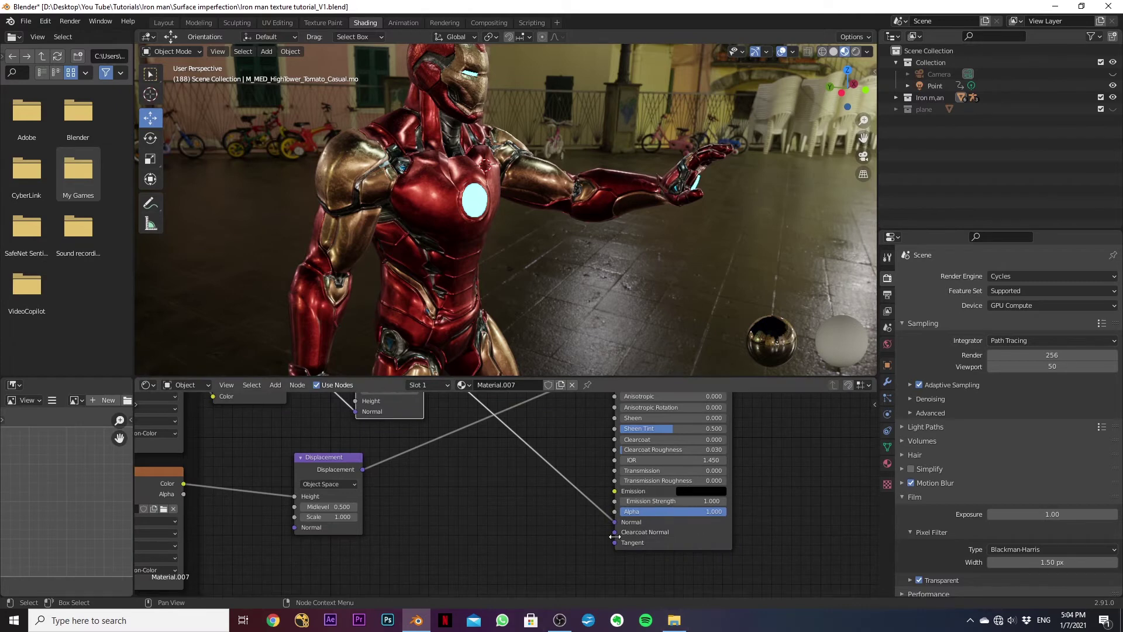
pyautogui.moveTo(632, 536); pyautogui.dragTo(525, 563, button='middle')
pyautogui.scroll(-3, 525, 563)
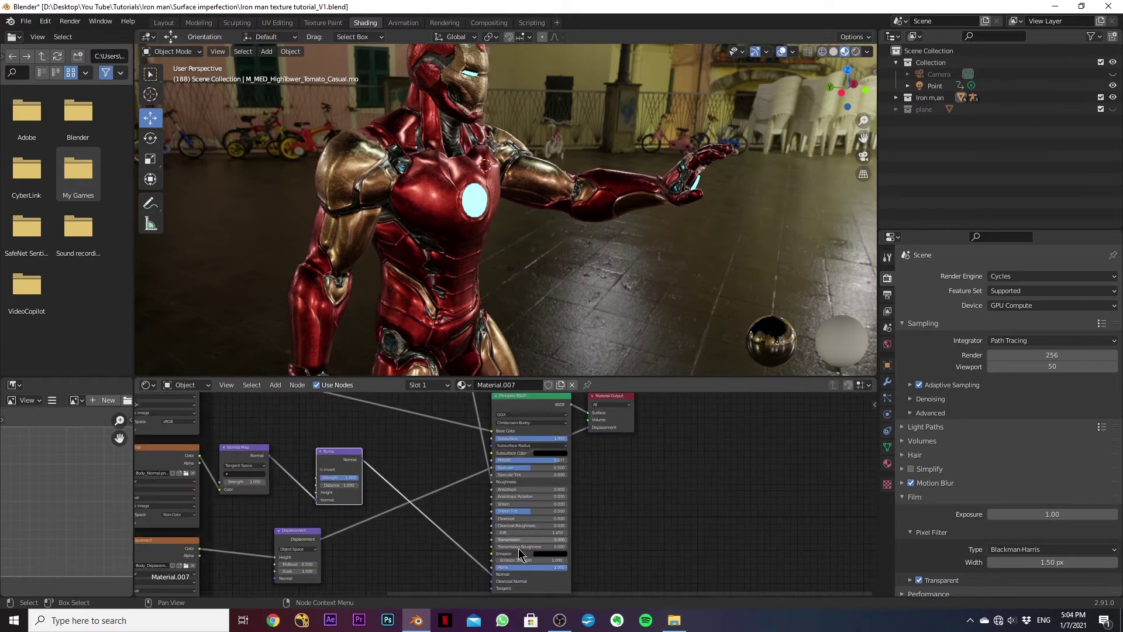
pyautogui.moveTo(513, 513); pyautogui.dragTo(596, 461, button='middle')
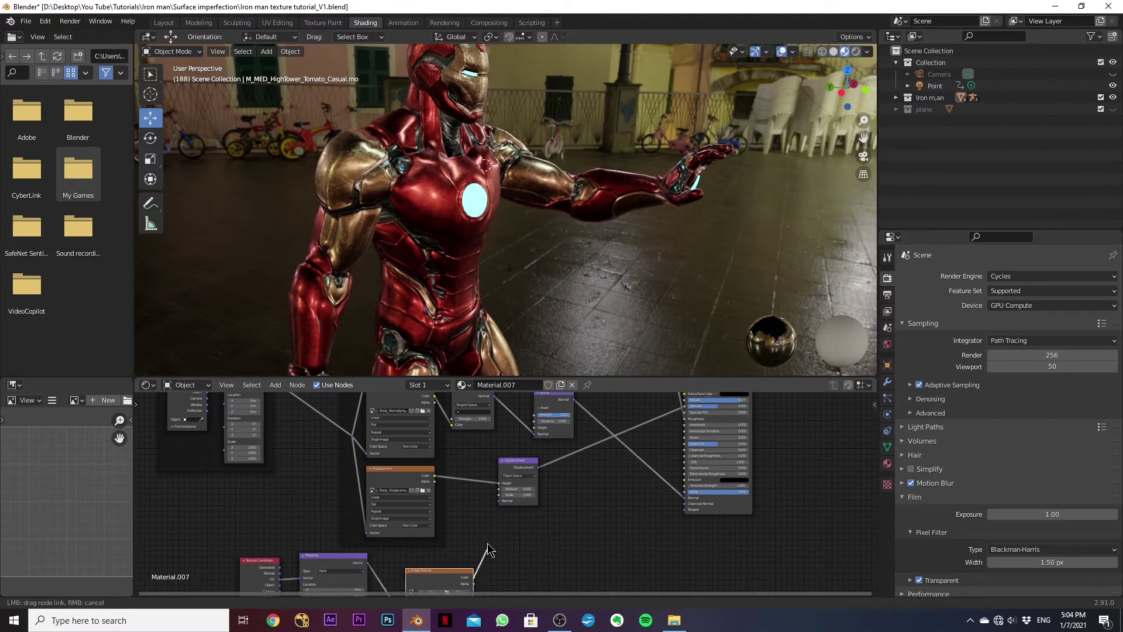
pyautogui.moveTo(483, 567); pyautogui.dragTo(532, 428)
pyautogui.scroll(2, 534, 430)
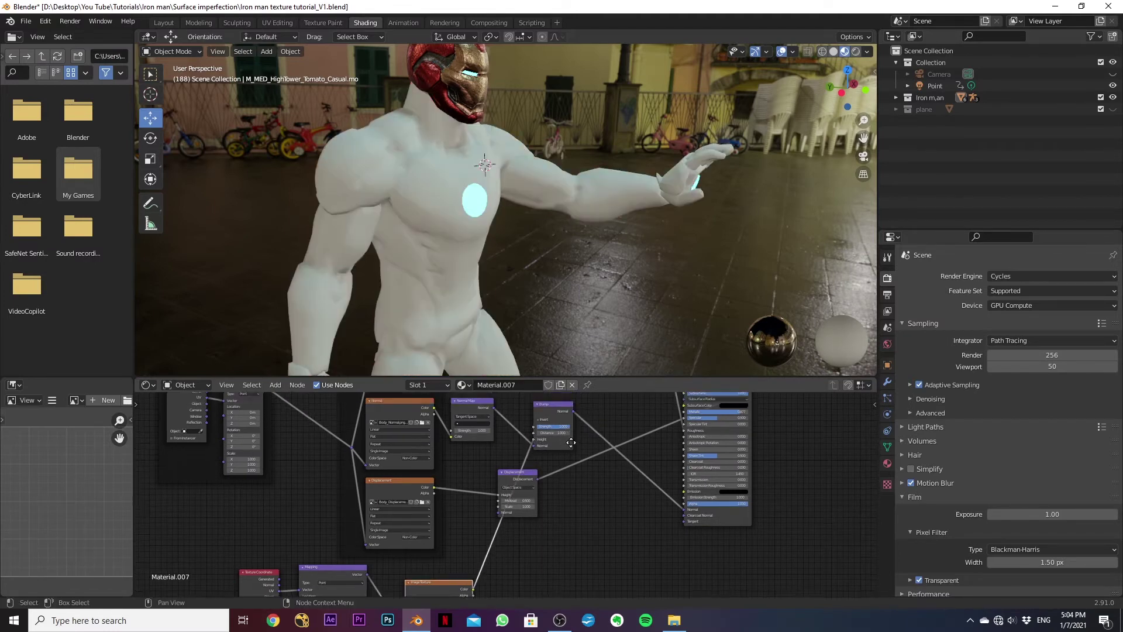
pyautogui.scroll(-2, 560, 509)
pyautogui.moveTo(559, 509); pyautogui.dragTo(626, 474, button='middle')
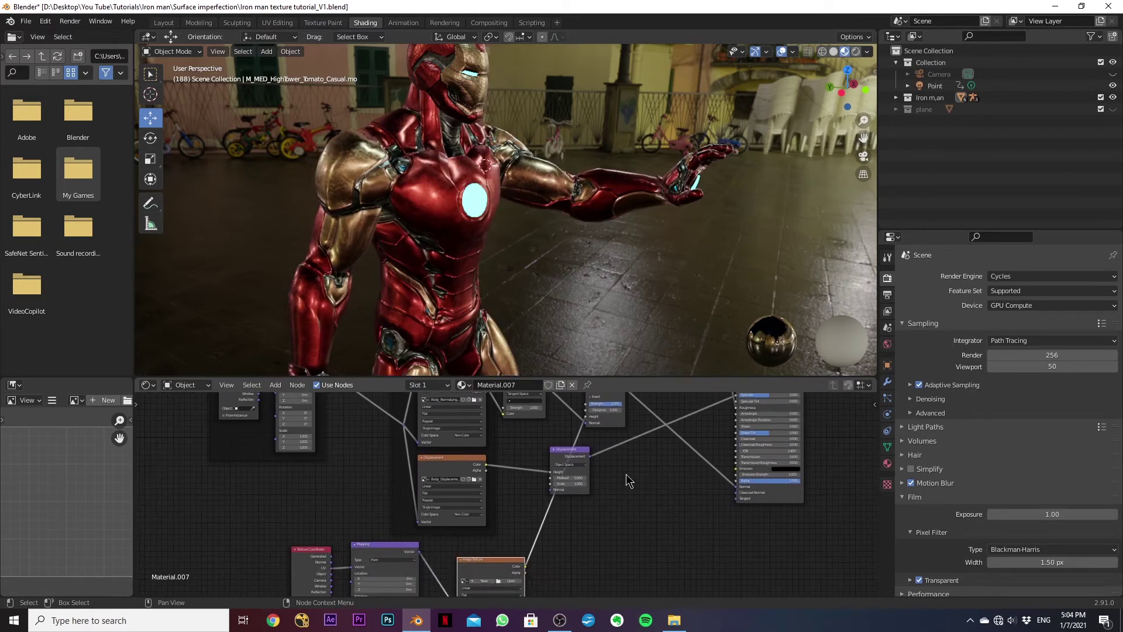
# Load scksebop_4K_Metalness.jpg from the Metal_Painted_scksebop_4K_surface_ms import folder into the new Image Texture node.
pyautogui.moveTo(472, 577); pyautogui.dragTo(469, 559)
pyautogui.moveTo(547, 553); pyautogui.dragTo(584, 516, button='middle')
pyautogui.scroll(7, 544, 520)
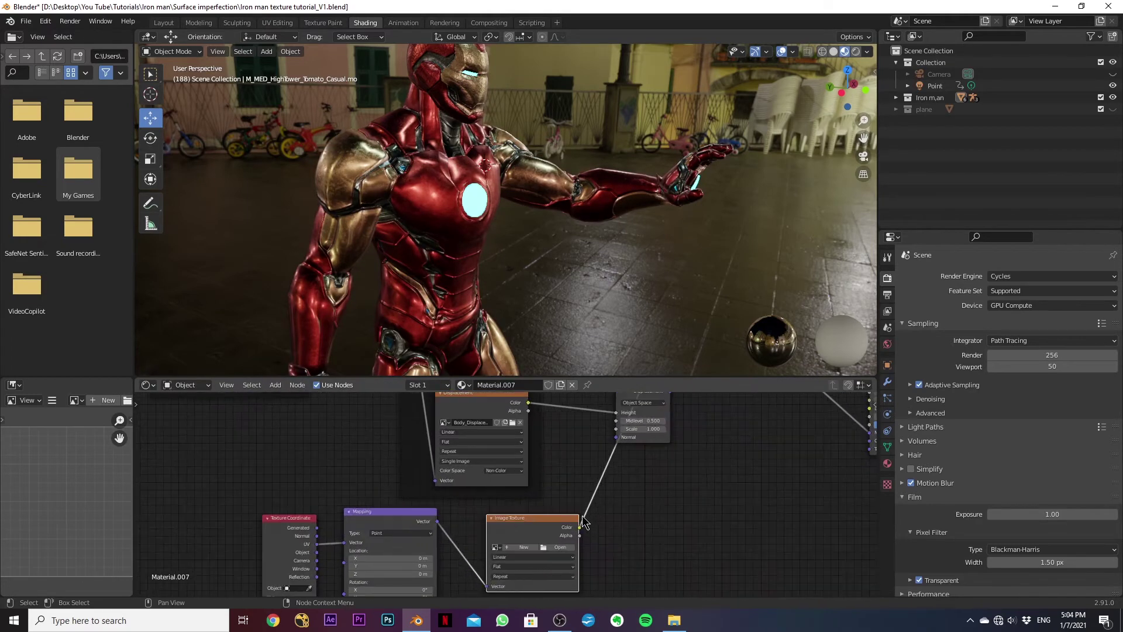
pyautogui.click(572, 562)
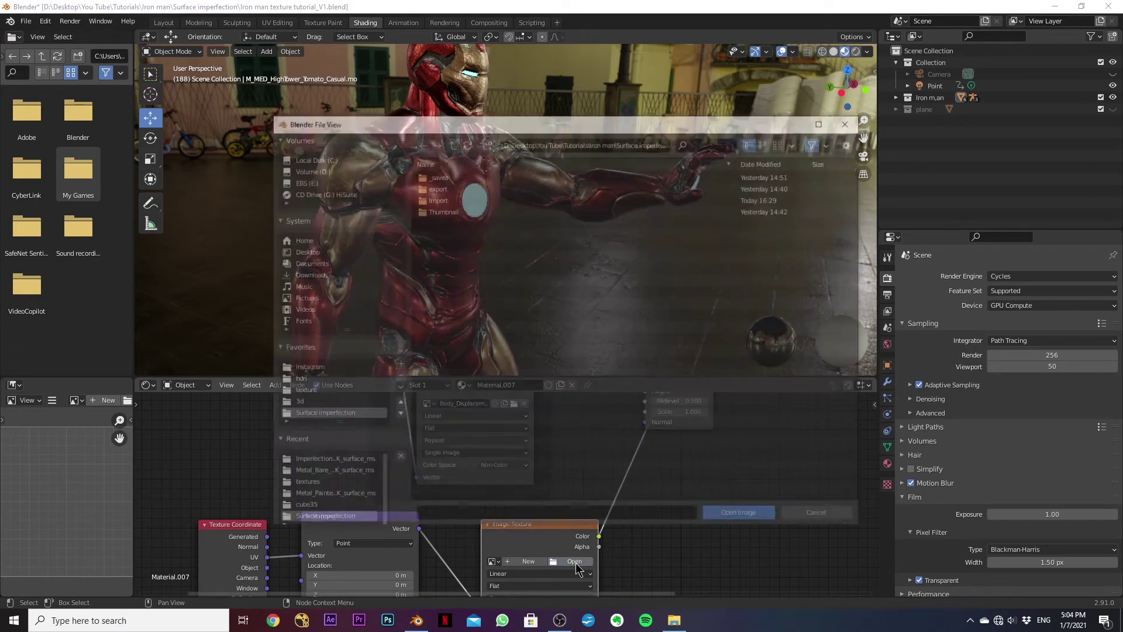
pyautogui.click(444, 198)
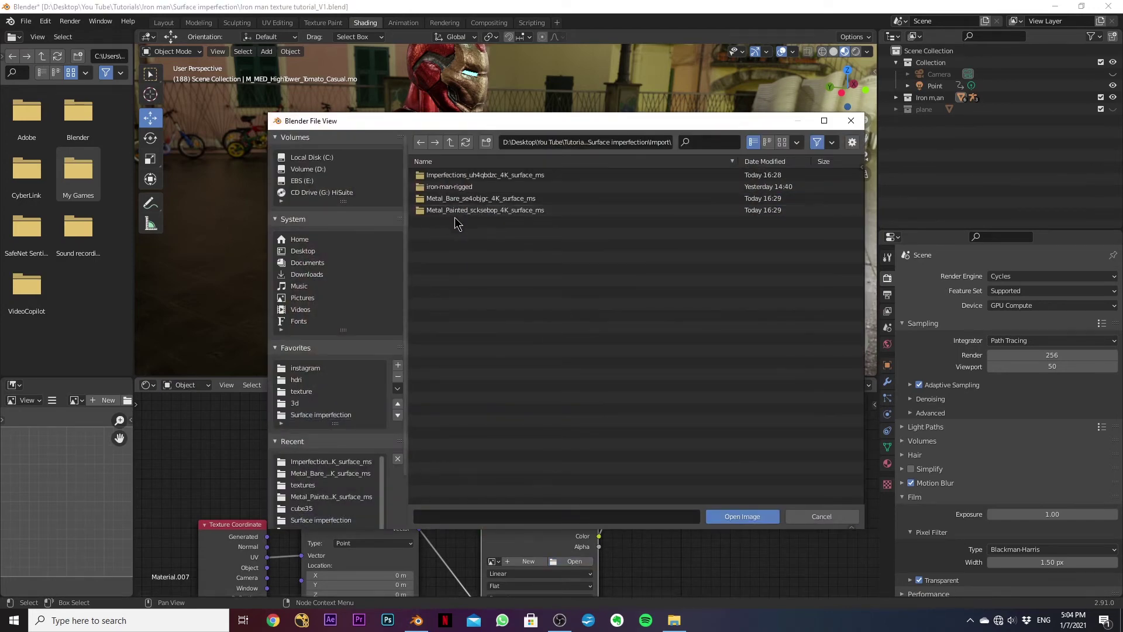
pyautogui.doubleClick(439, 211)
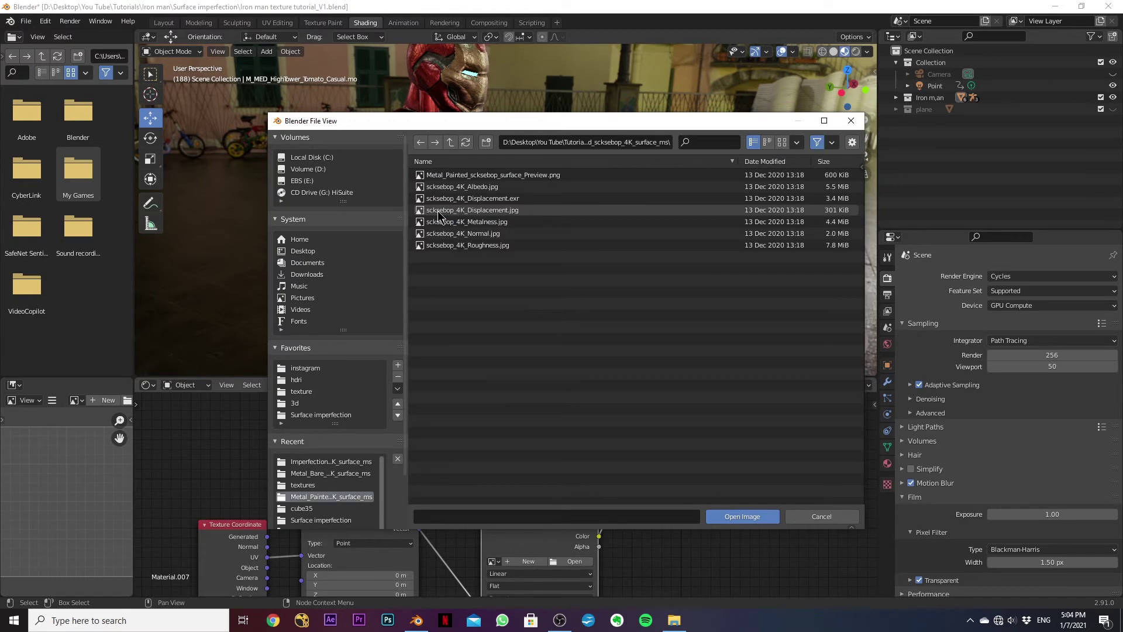
pyautogui.click(493, 222)
pyautogui.doubleClick(492, 221)
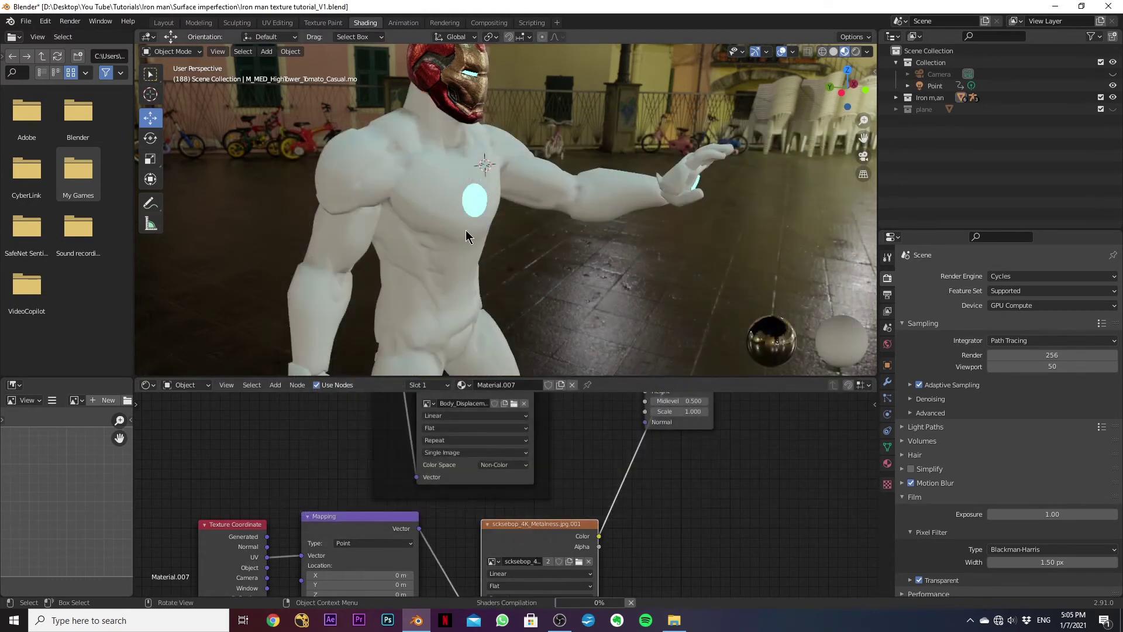
# Examine the bump detail across the torso, shoulder and arms, and check the Bump node's Strength setting.
pyautogui.moveTo(459, 237); pyautogui.dragTo(370, 269, button='middle')
pyautogui.scroll(-5, 569, 272)
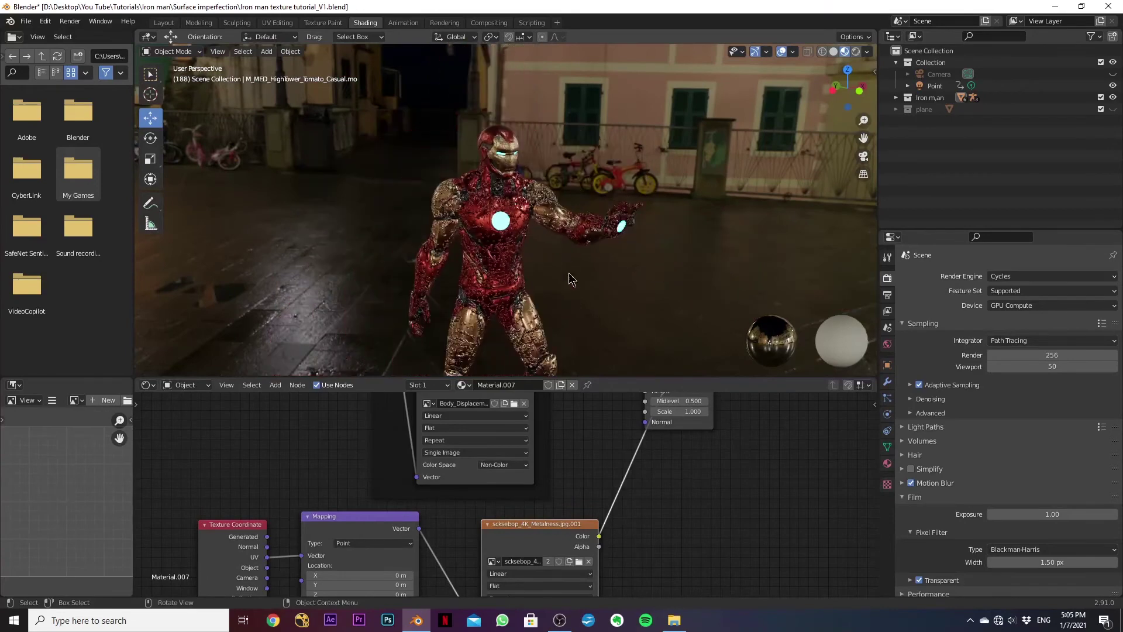
pyautogui.moveTo(559, 296); pyautogui.dragTo(581, 273, button='middle')
pyautogui.scroll(5, 581, 273)
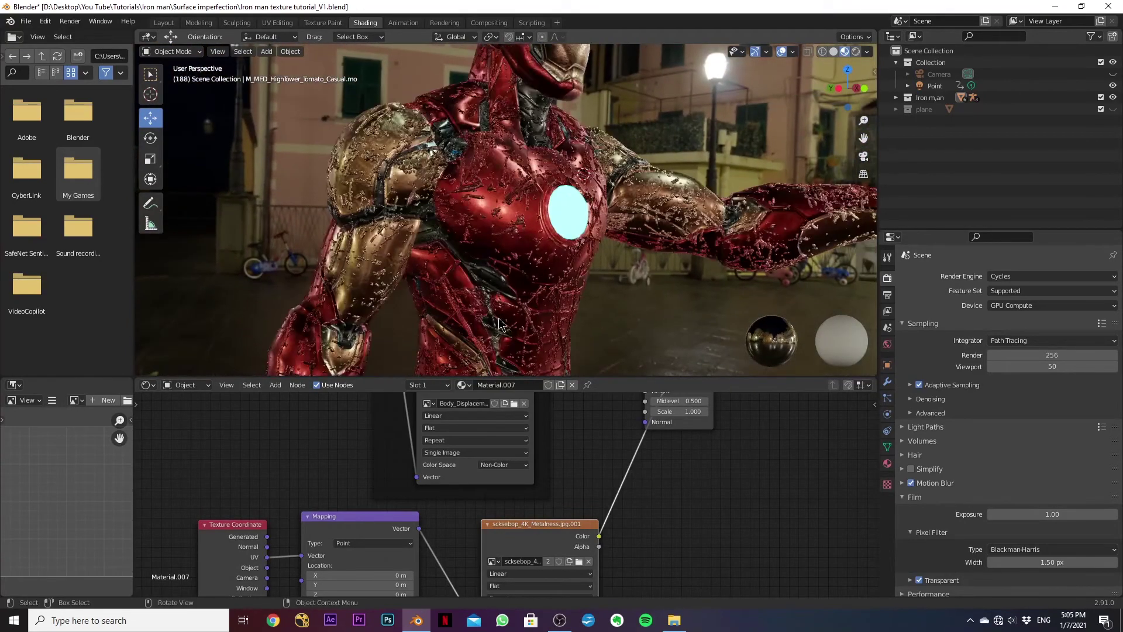
pyautogui.moveTo(581, 415); pyautogui.dragTo(489, 459, button='middle')
pyautogui.scroll(-3, 490, 459)
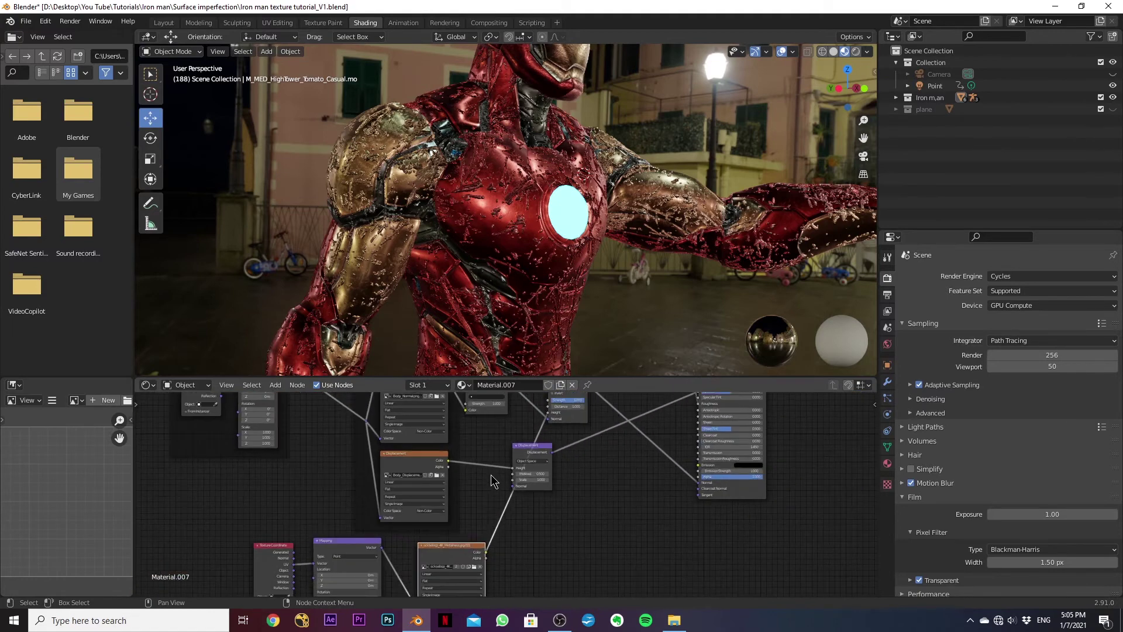
pyautogui.scroll(4, 492, 480)
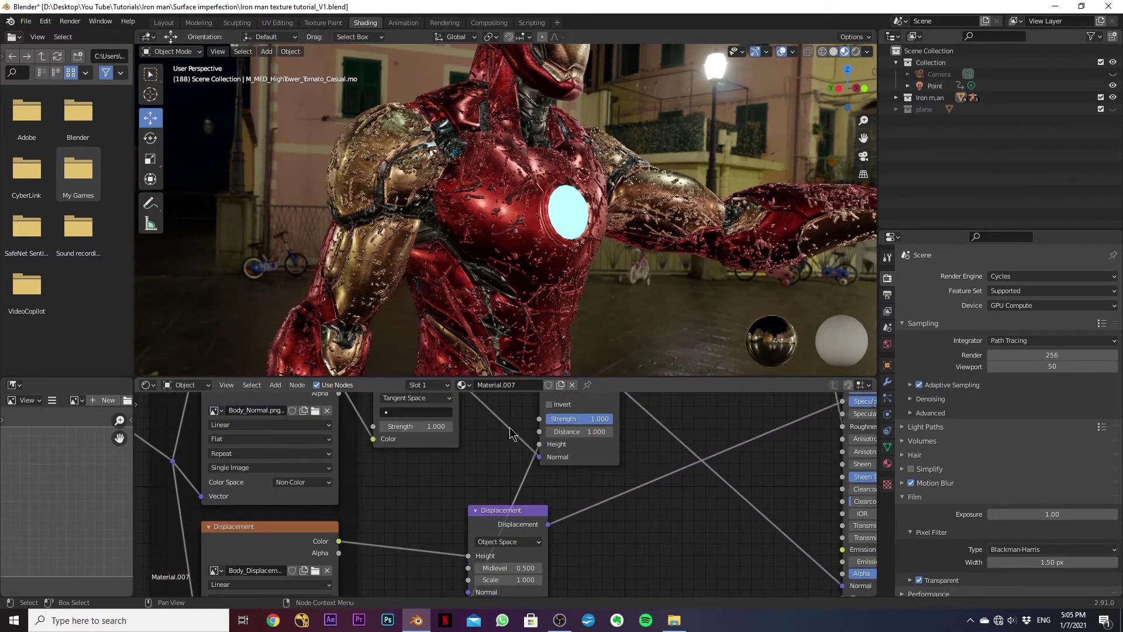
pyautogui.moveTo(510, 434); pyautogui.dragTo(394, 504, button='middle')
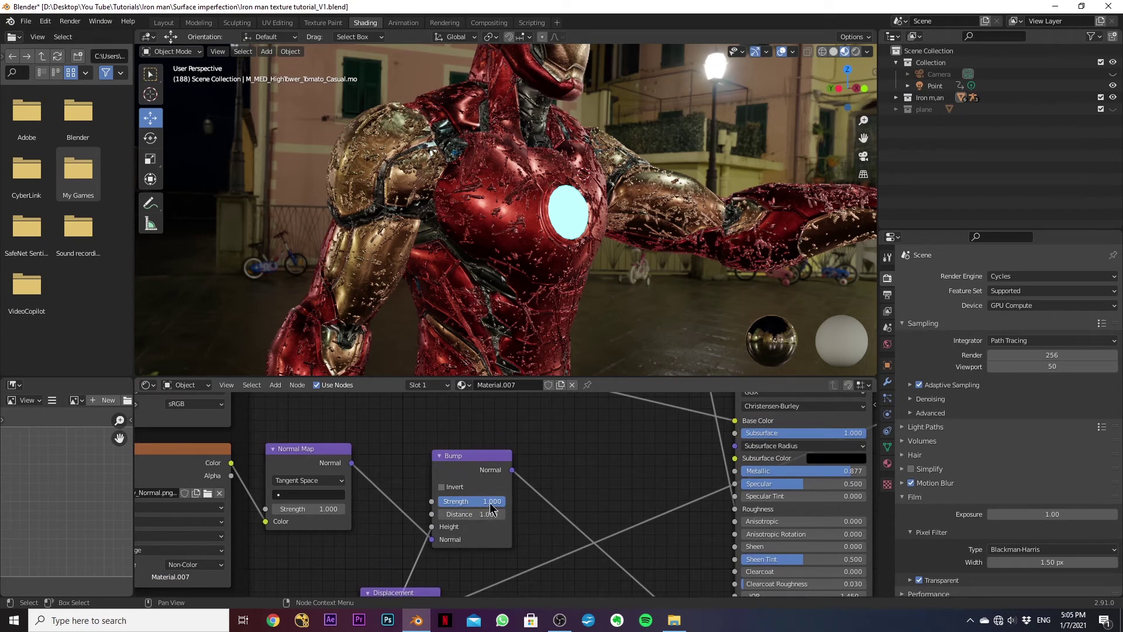
# Lower the Bump node's Strength to about 0.125 so the painted-metal detail on the armor is subtle.
pyautogui.moveTo(491, 503); pyautogui.dragTo(443, 503)
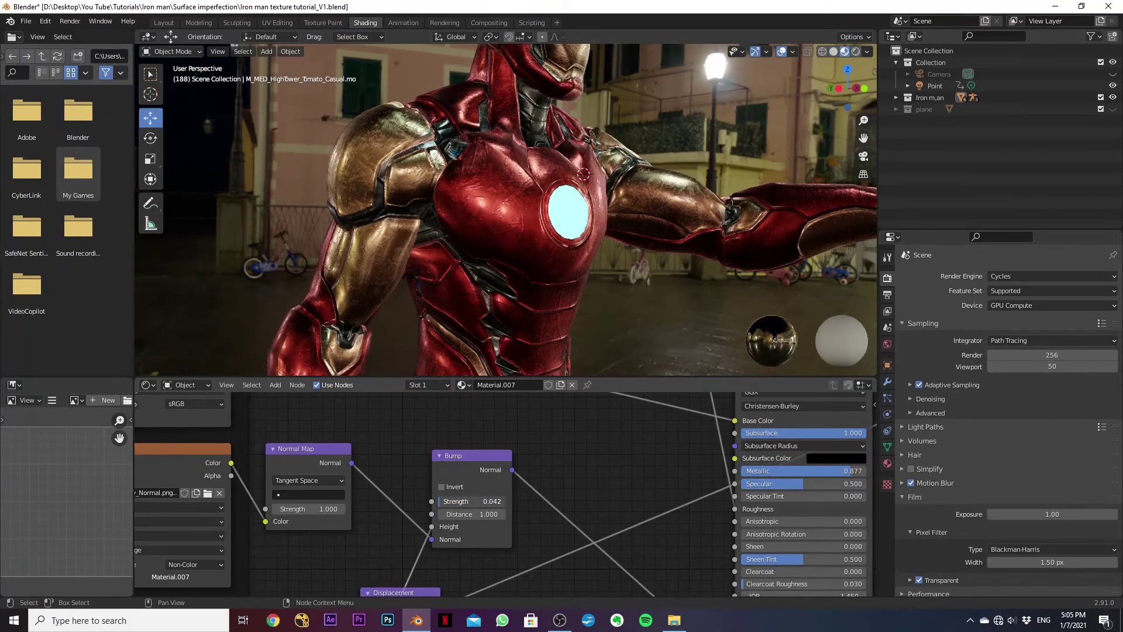
pyautogui.moveTo(475, 258); pyautogui.dragTo(511, 274, button='middle')
pyautogui.scroll(6, 462, 292)
pyautogui.scroll(-7, 462, 293)
pyautogui.scroll(3, 511, 274)
pyautogui.moveTo(460, 502); pyautogui.dragTo(466, 502)
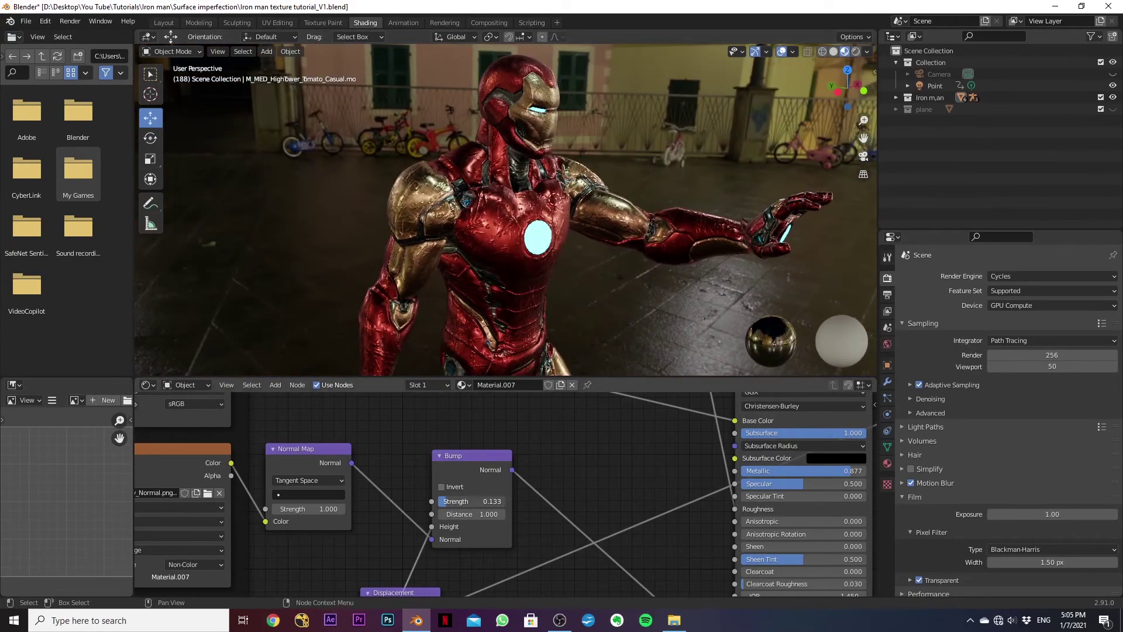
# Set the X, Y and Z Scale to 2.2 in the Mapping node feeding the scksebop_4K_Metalness.jpg bump texture.
pyautogui.scroll(-4, 468, 436)
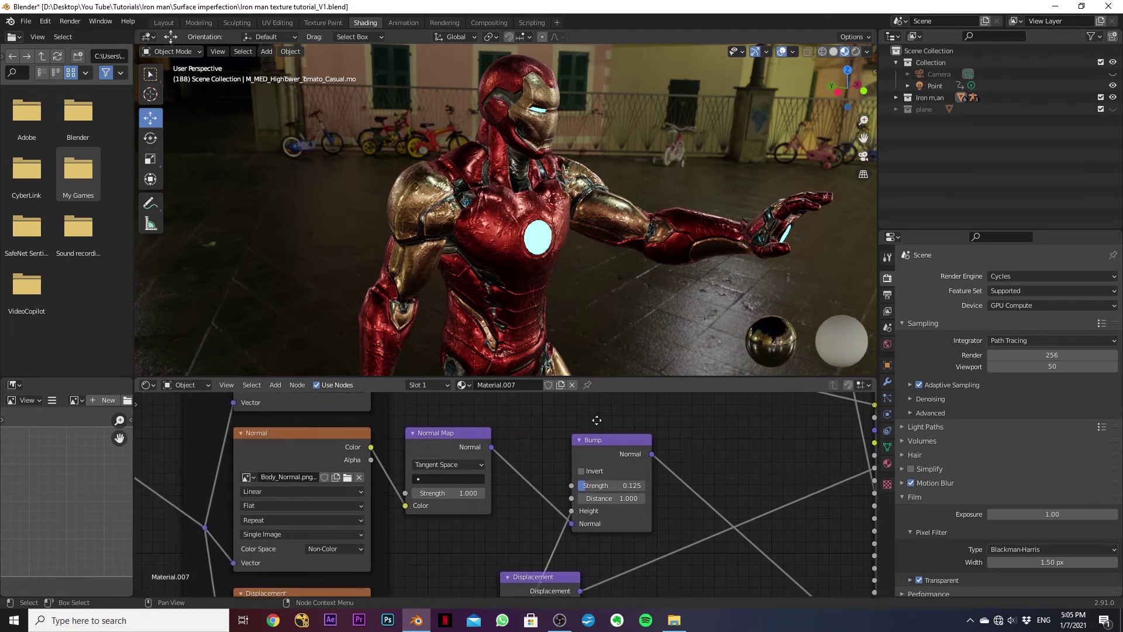
pyautogui.moveTo(456, 548); pyautogui.dragTo(531, 439, button='middle')
pyautogui.scroll(4, 505, 468)
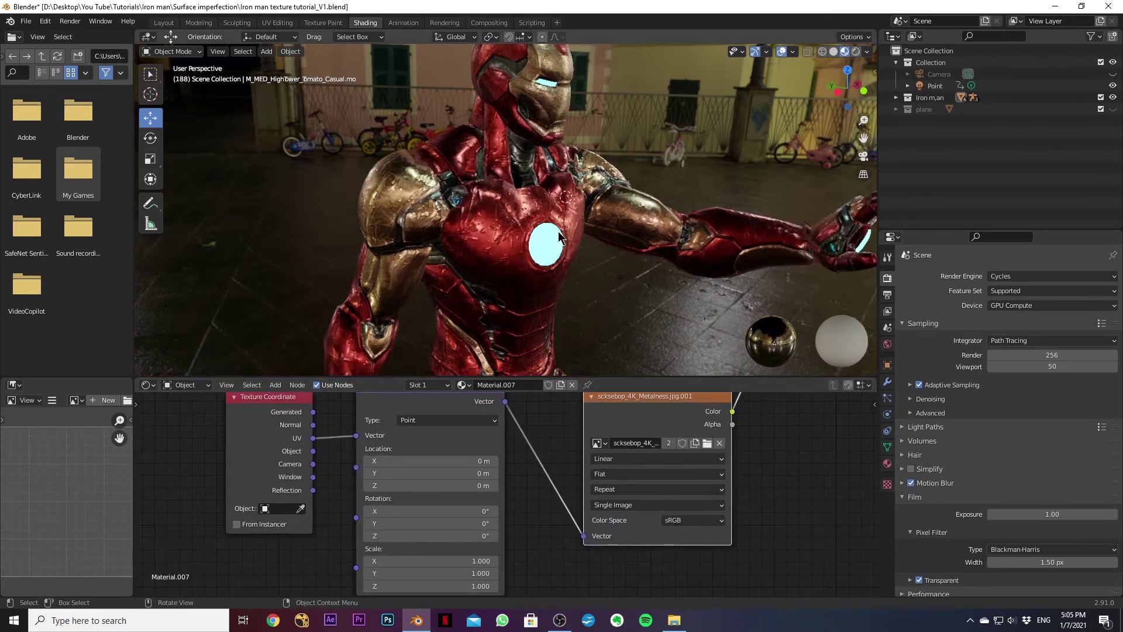
pyautogui.moveTo(471, 561); pyautogui.dragTo(472, 585)
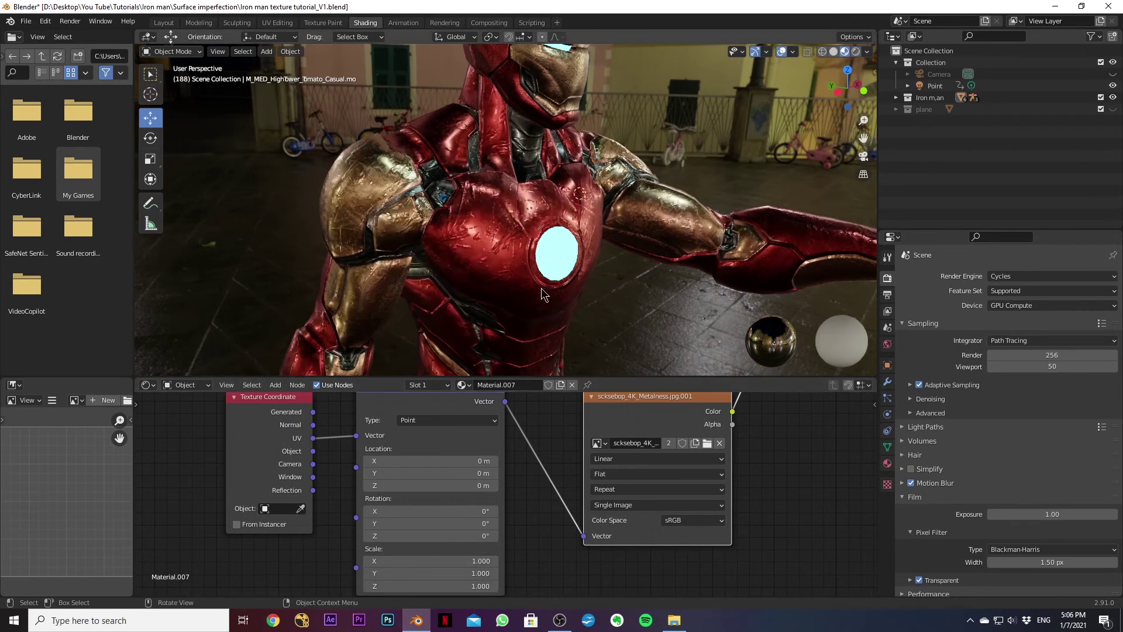
pyautogui.moveTo(530, 219); pyautogui.dragTo(503, 228, button='middle')
pyautogui.moveTo(483, 561); pyautogui.dragTo(539, 585)
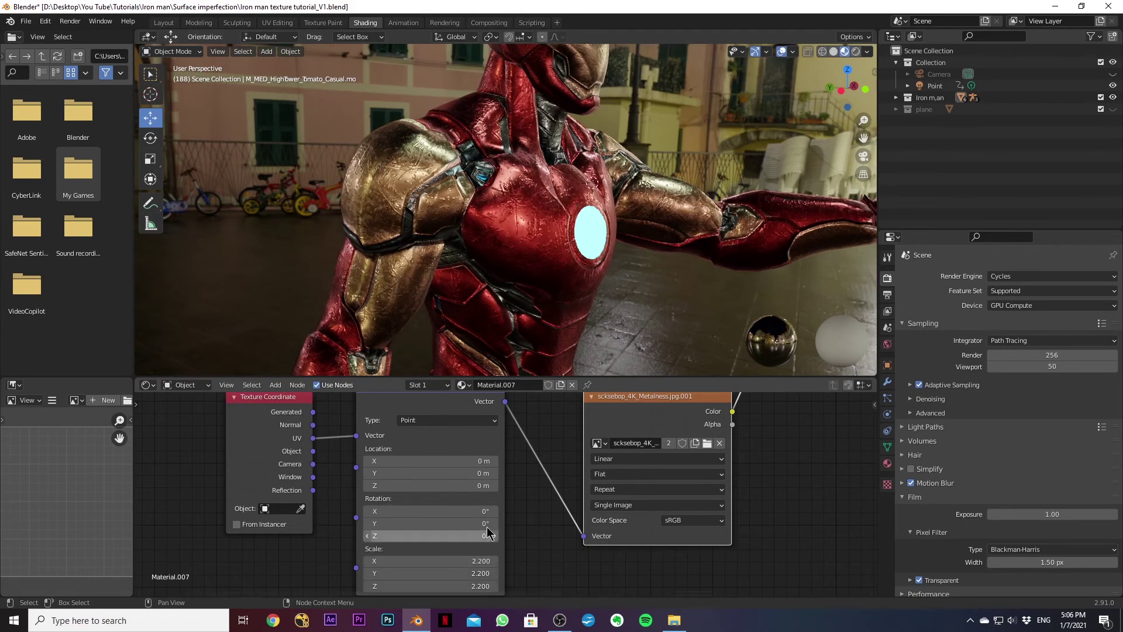
# Examine the rescaled bump detail on the chest, shoulders, arms and helmet from several angles and distances.
pyautogui.moveTo(562, 257); pyautogui.dragTo(538, 287, button='middle')
pyautogui.scroll(-4, 556, 261)
pyautogui.scroll(5, 577, 269)
pyautogui.scroll(-5, 568, 272)
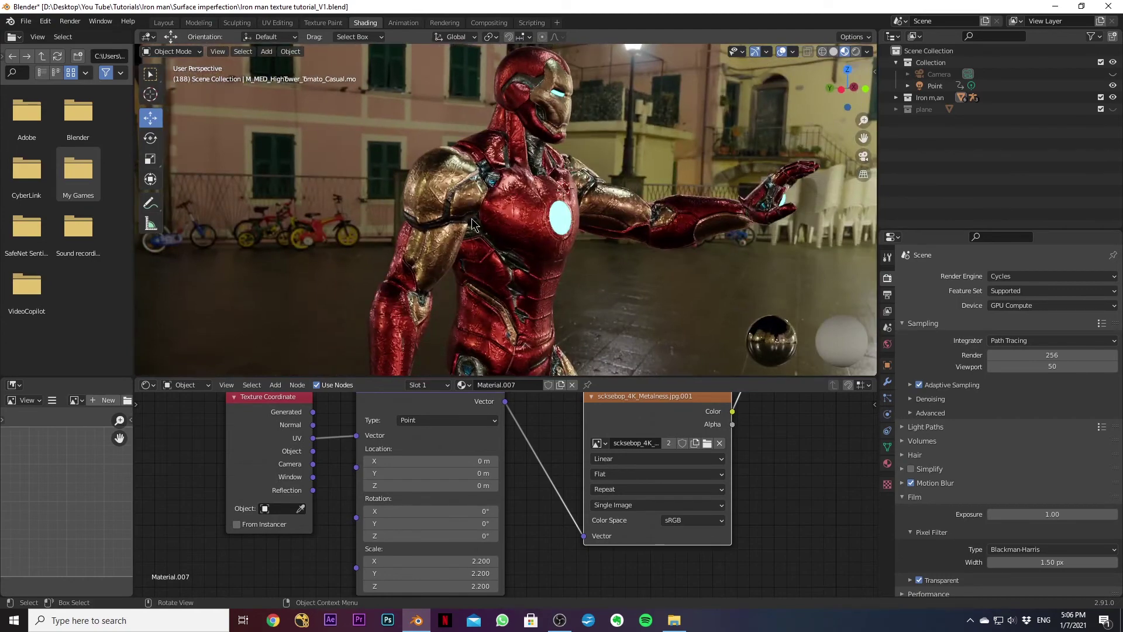
pyautogui.moveTo(605, 207); pyautogui.dragTo(551, 269, button='middle')
pyautogui.scroll(5, 471, 252)
pyautogui.scroll(-4, 469, 256)
pyautogui.moveTo(537, 224); pyautogui.dragTo(526, 275, button='middle')
pyautogui.scroll(5, 526, 273)
pyautogui.scroll(-3, 468, 287)
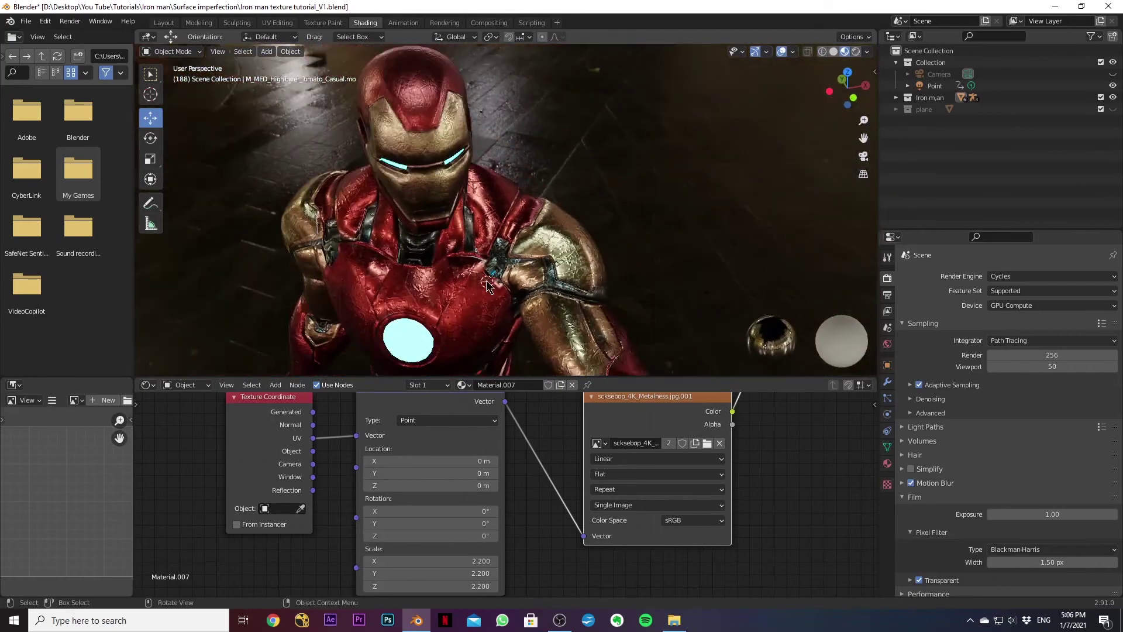
pyautogui.moveTo(366, 301); pyautogui.dragTo(402, 255, button='middle')
pyautogui.moveTo(459, 296)
pyautogui.mouseDown(button='middle')
pyautogui.moveTo(527, 299)
pyautogui.moveTo(468, 299)
pyautogui.mouseUp(button='middle')
pyautogui.scroll(-3, 585, 299)
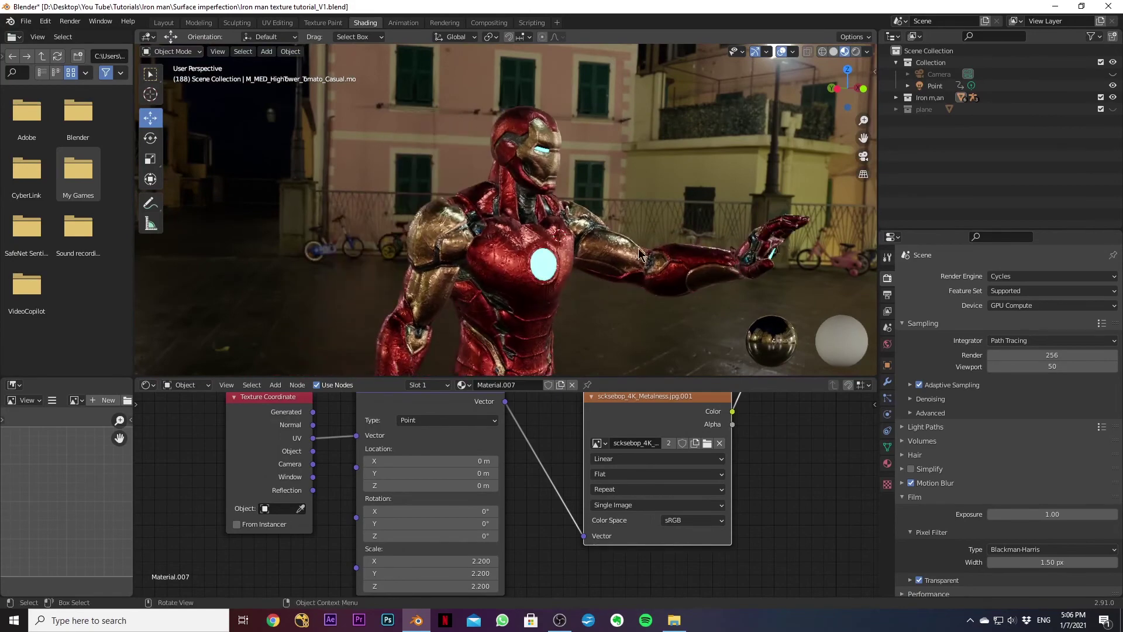
# Switch the viewport to Rendered shading and inspect the metal on the helmet, chest and shoulders.
pyautogui.click(857, 52)
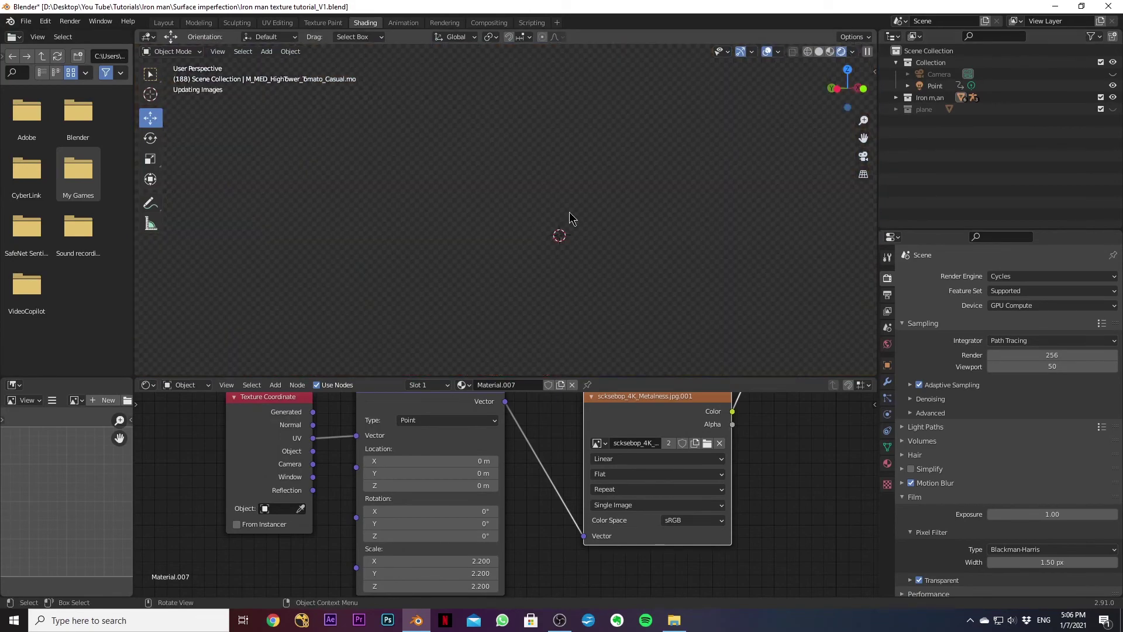
pyautogui.scroll(3, 563, 251)
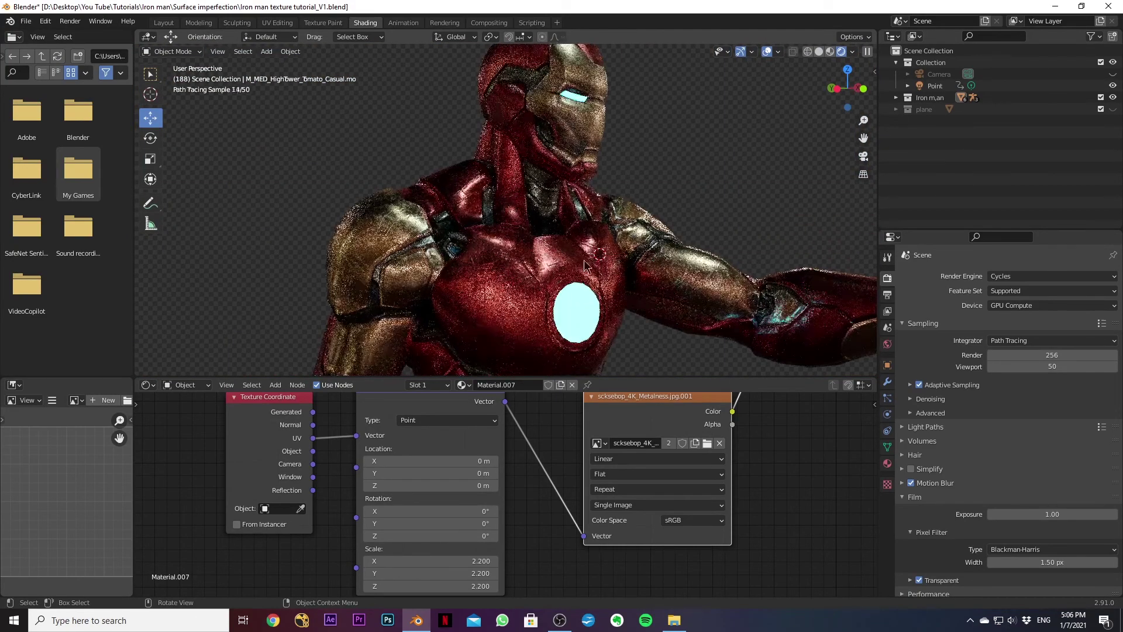
pyautogui.moveTo(631, 272); pyautogui.dragTo(587, 260, button='middle')
pyautogui.scroll(1, 576, 262)
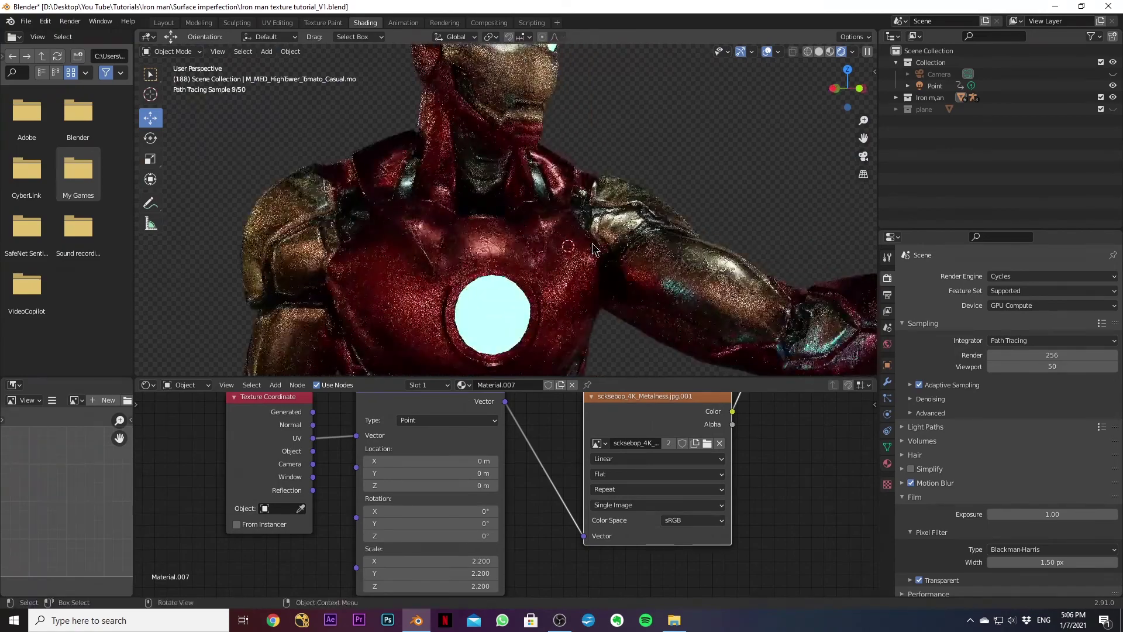
pyautogui.moveTo(466, 275); pyautogui.dragTo(570, 190, button='middle')
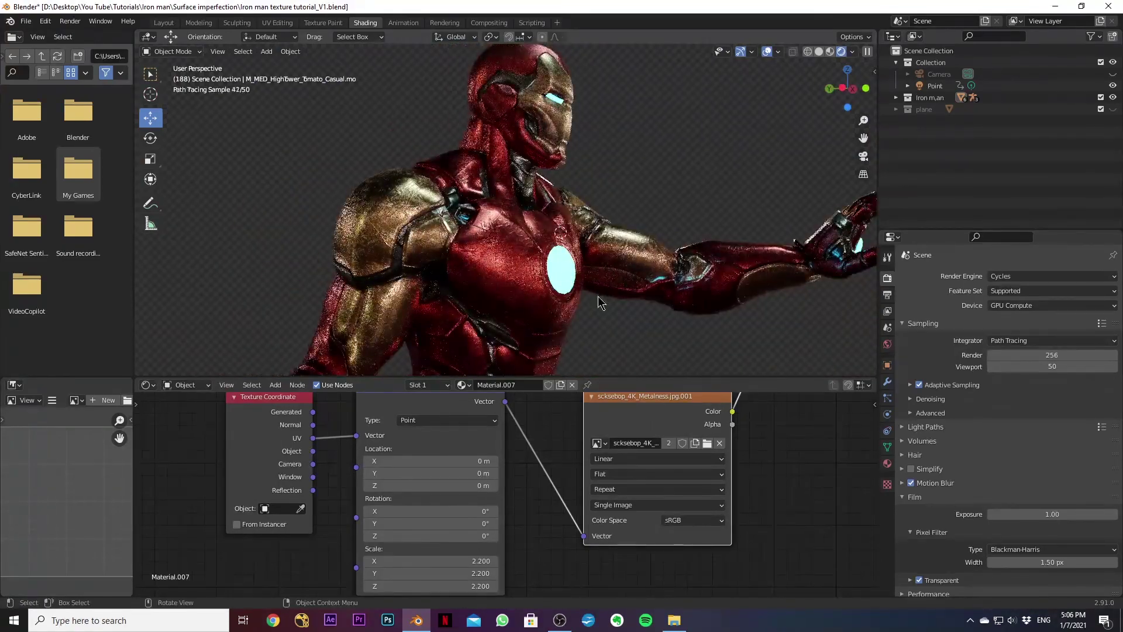
pyautogui.moveTo(599, 303); pyautogui.dragTo(571, 252, button='middle')
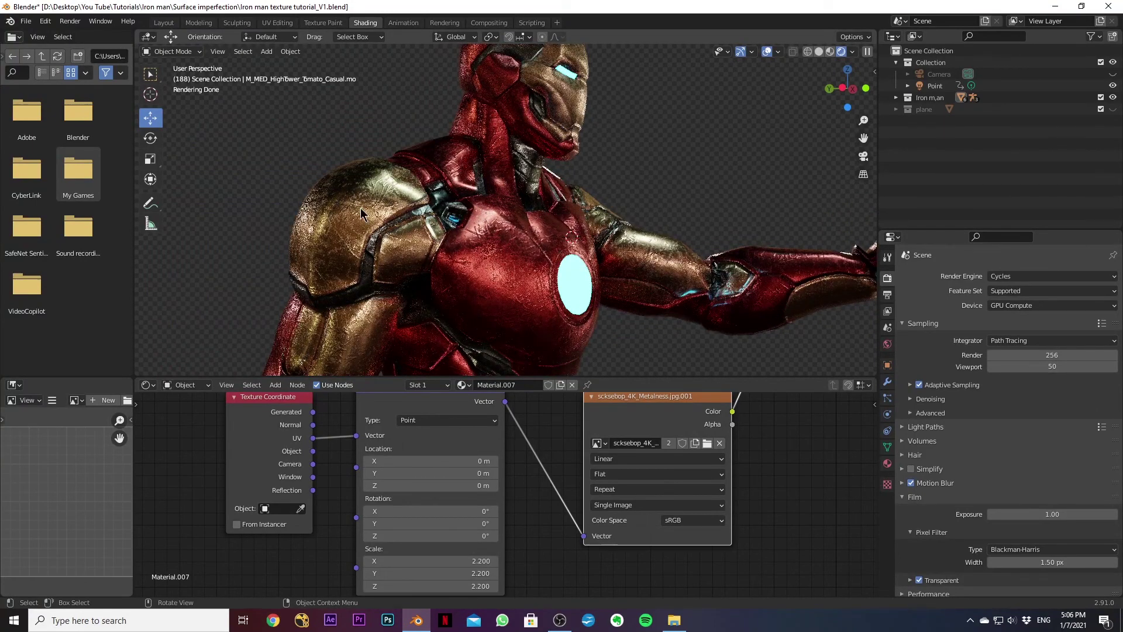
# Examine the rendered metal on the waist, arms and chest, and review the overall material node tree.
pyautogui.moveTo(663, 277)
pyautogui.mouseDown(button='middle')
pyautogui.moveTo(572, 284)
pyautogui.moveTo(573, 310)
pyautogui.mouseUp(button='middle')
pyautogui.scroll(6, 576, 310)
pyautogui.scroll(-2, 584, 234)
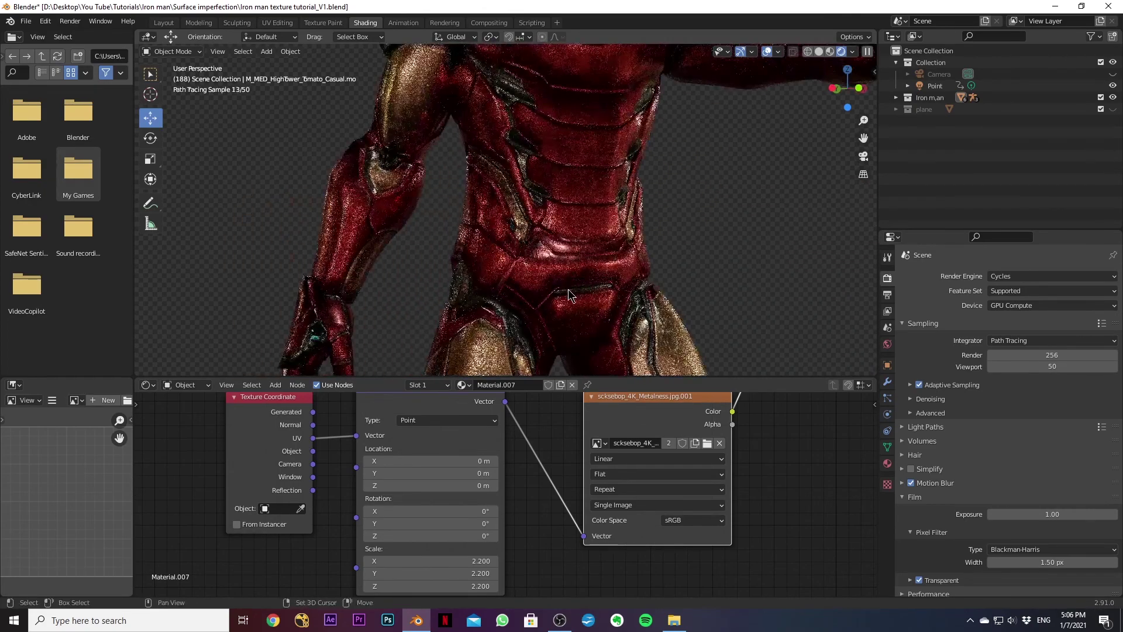
pyautogui.moveTo(463, 211); pyautogui.dragTo(491, 219, button='middle')
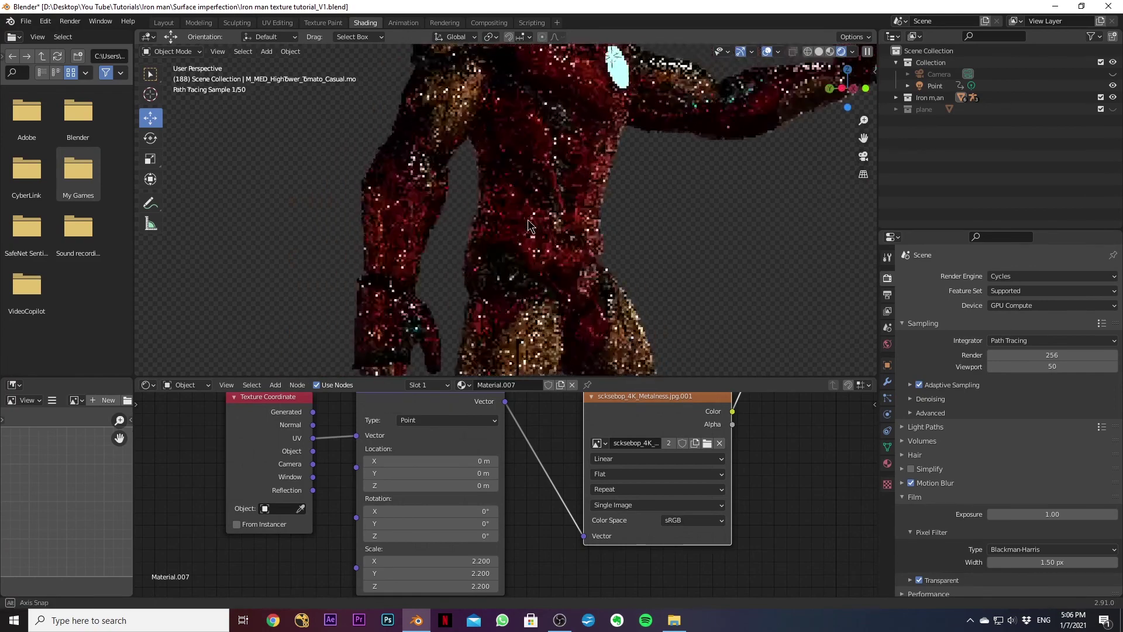
pyautogui.scroll(-5, 541, 486)
pyautogui.moveTo(567, 469); pyautogui.dragTo(519, 569, button='middle')
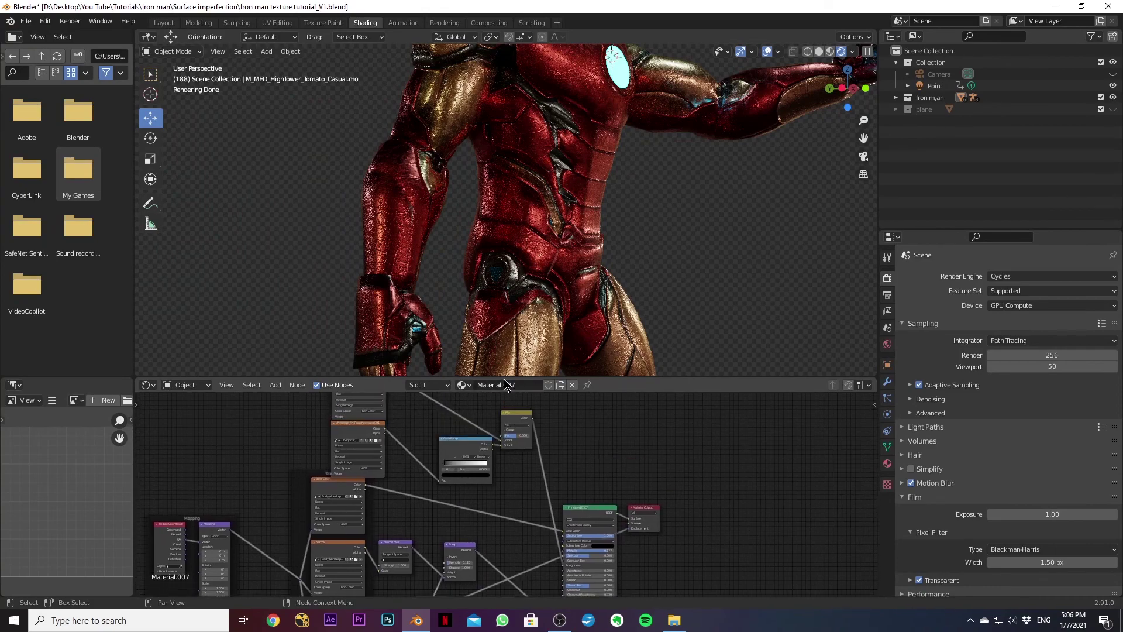
pyautogui.moveTo(696, 316)
pyautogui.mouseDown(button='middle')
pyautogui.moveTo(610, 243)
pyautogui.moveTo(527, 351)
pyautogui.mouseUp(button='middle')
pyautogui.scroll(2, 391, 275)
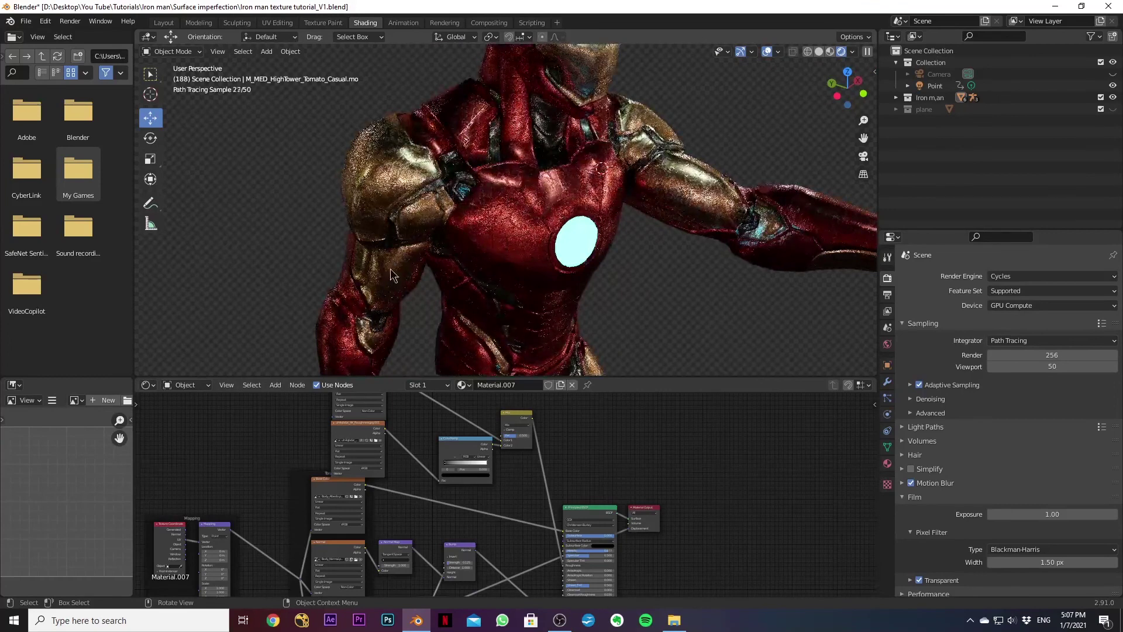
pyautogui.scroll(-3, 585, 433)
pyautogui.moveTo(675, 496); pyautogui.dragTo(699, 474, button='middle')
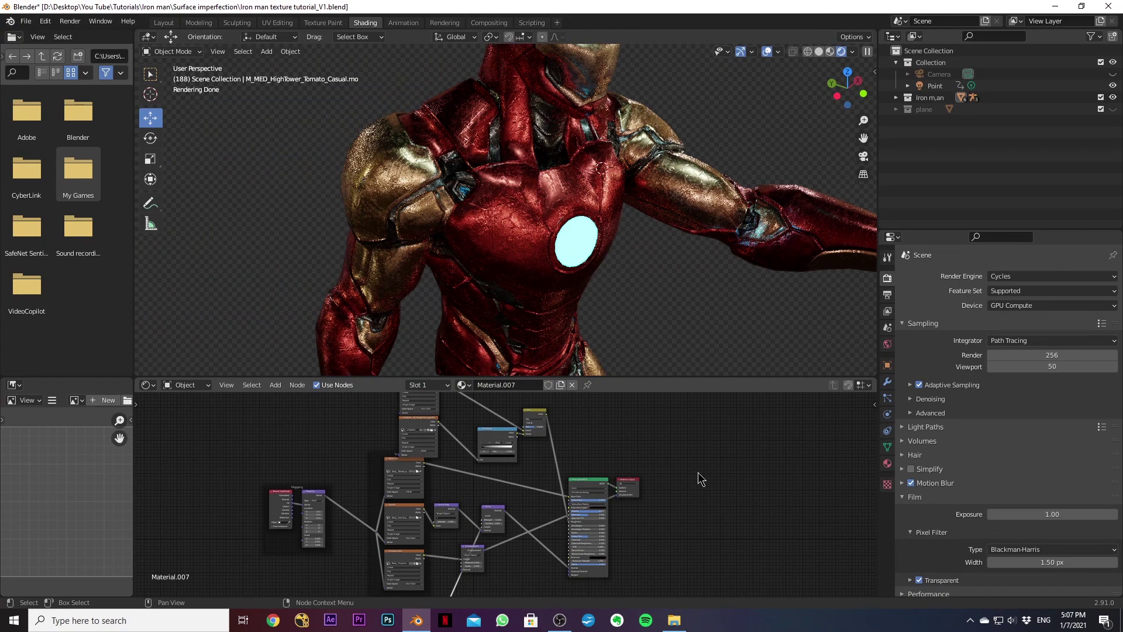
pyautogui.moveTo(667, 263); pyautogui.dragTo(623, 262, button='middle')
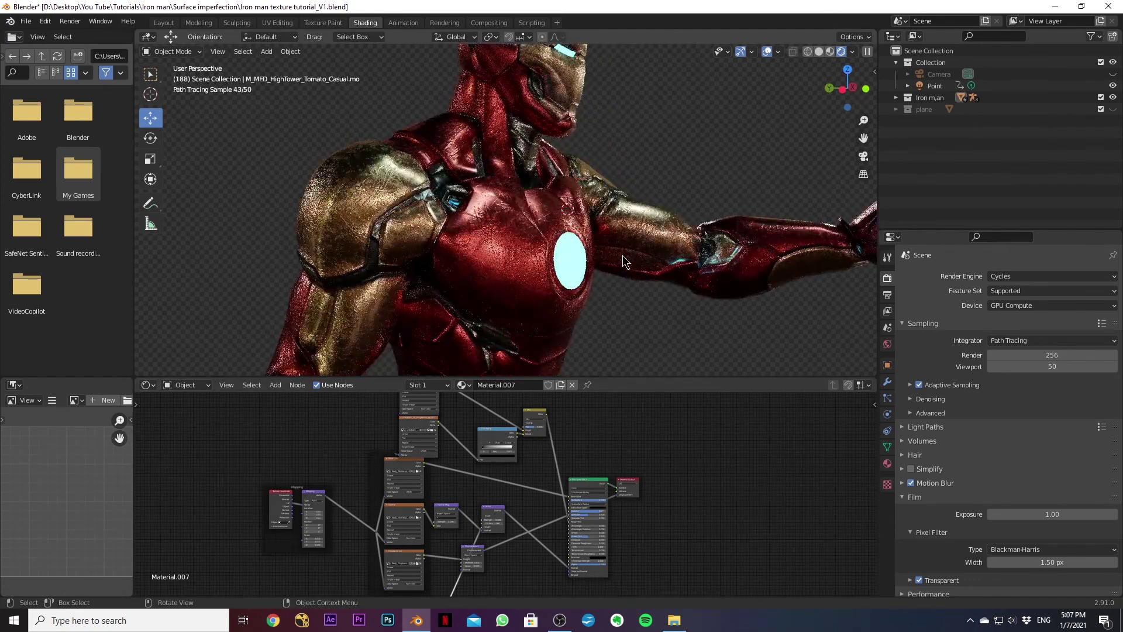